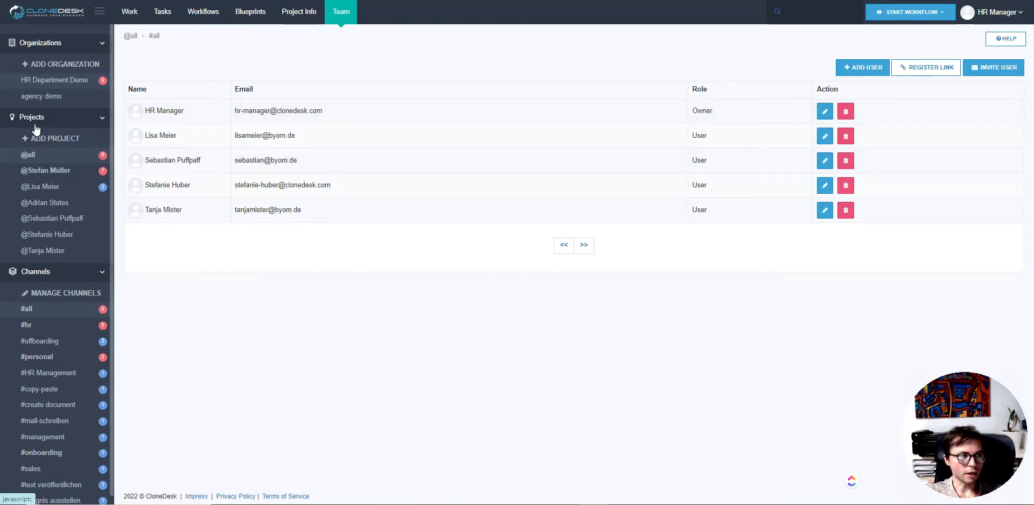
# Open the rights settings of the last user in the team list for the HR Department Demo organization
pyautogui.moveTo(38, 249)
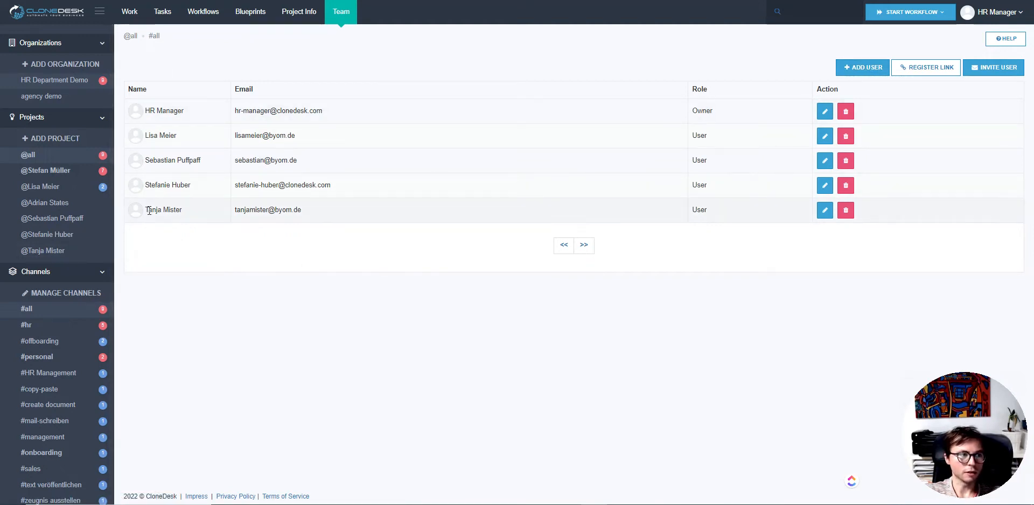
pyautogui.moveTo(144, 209); pyautogui.dragTo(200, 210)
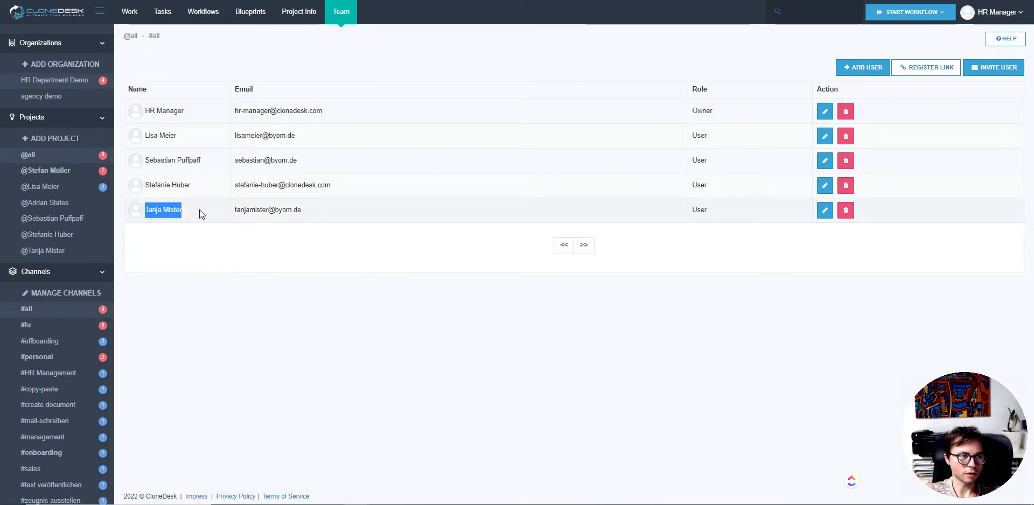
pyautogui.click(824, 210)
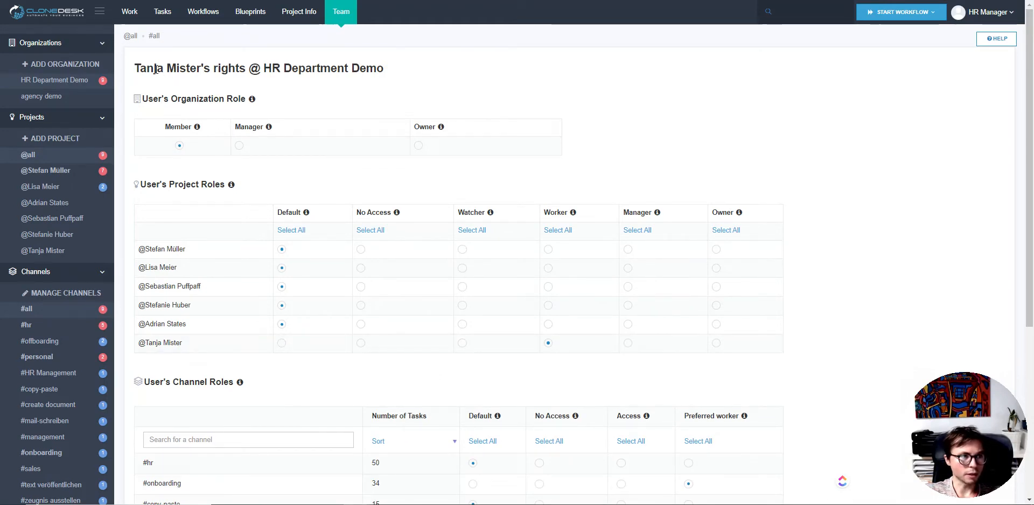
pyautogui.moveTo(153, 68); pyautogui.dragTo(418, 70)
pyautogui.click(277, 91)
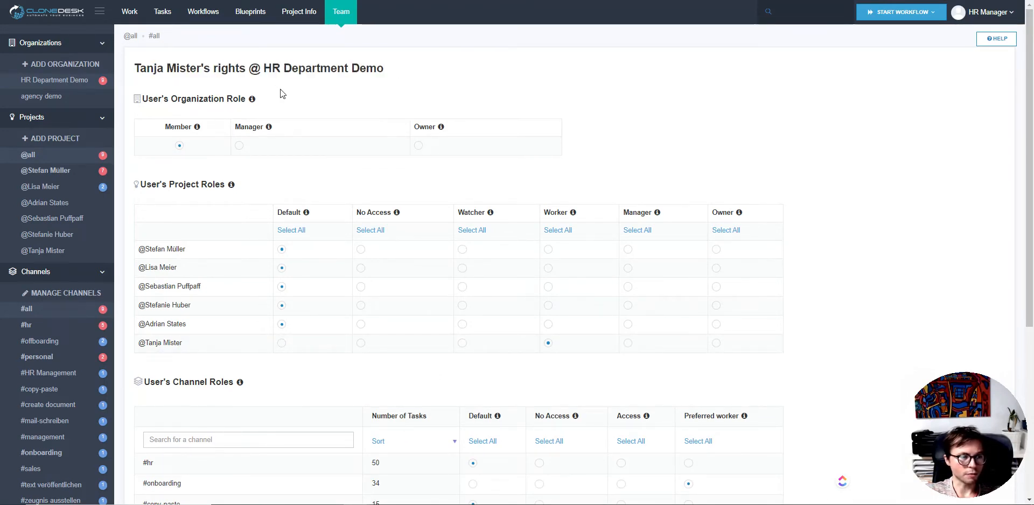
# Examine this user's project roles, comparing their own project with those of the other employees
pyautogui.moveTo(140, 184); pyautogui.dragTo(224, 186)
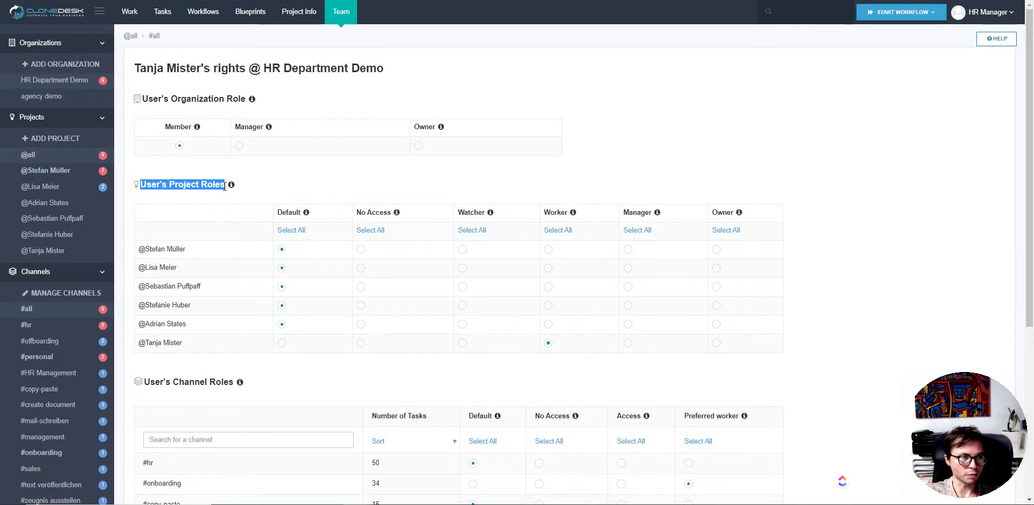
pyautogui.click(173, 190)
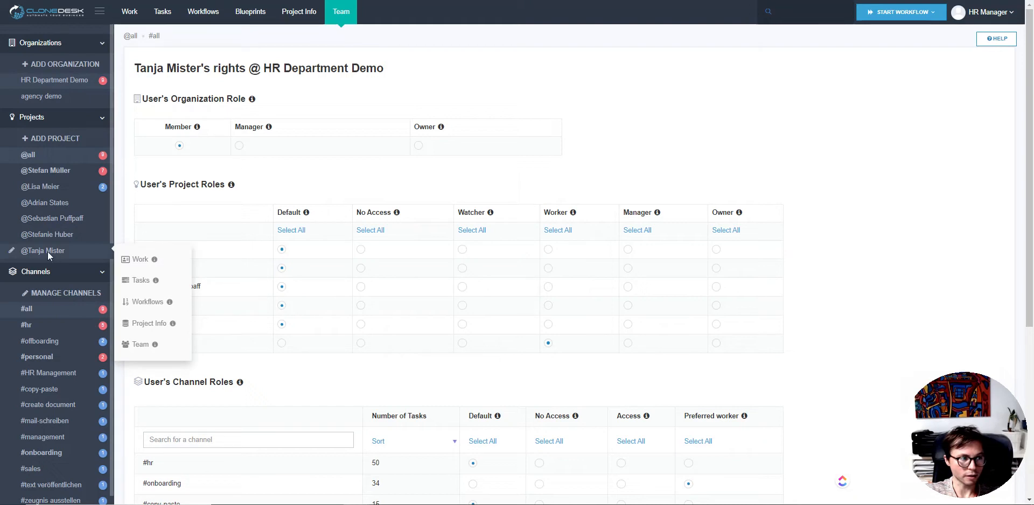
pyautogui.scroll(-1, 377, 177)
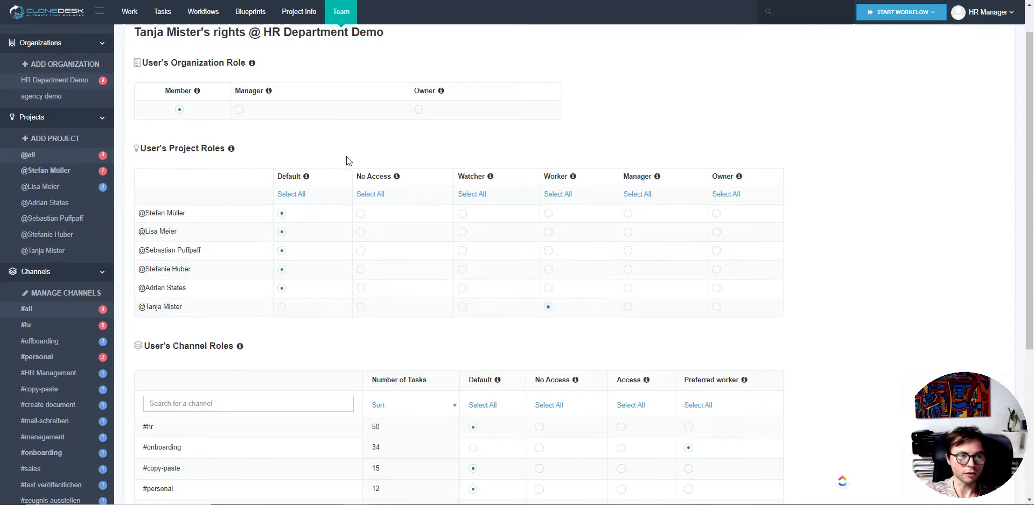
pyautogui.scroll(-2, 323, 156)
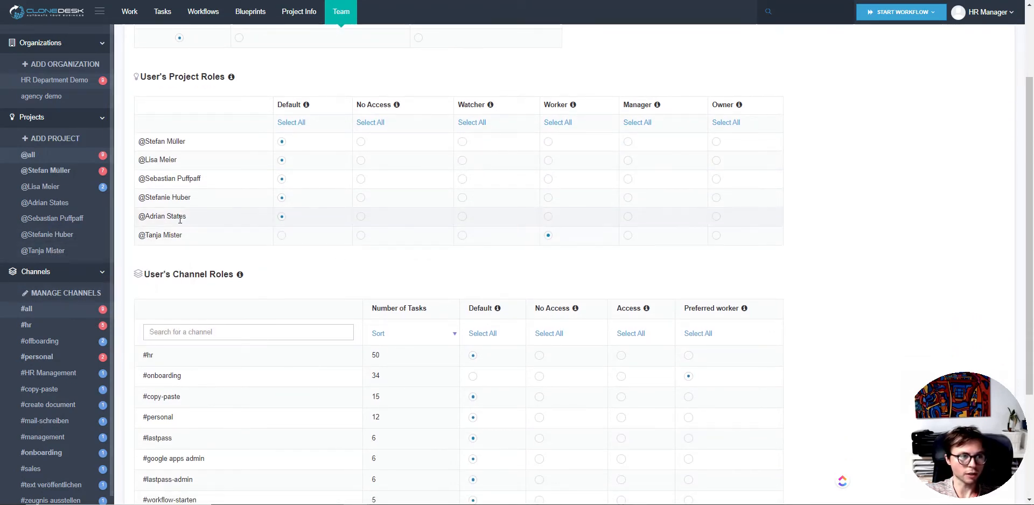
pyautogui.moveTo(187, 218); pyautogui.dragTo(139, 217)
pyautogui.moveTo(193, 198); pyautogui.dragTo(138, 197)
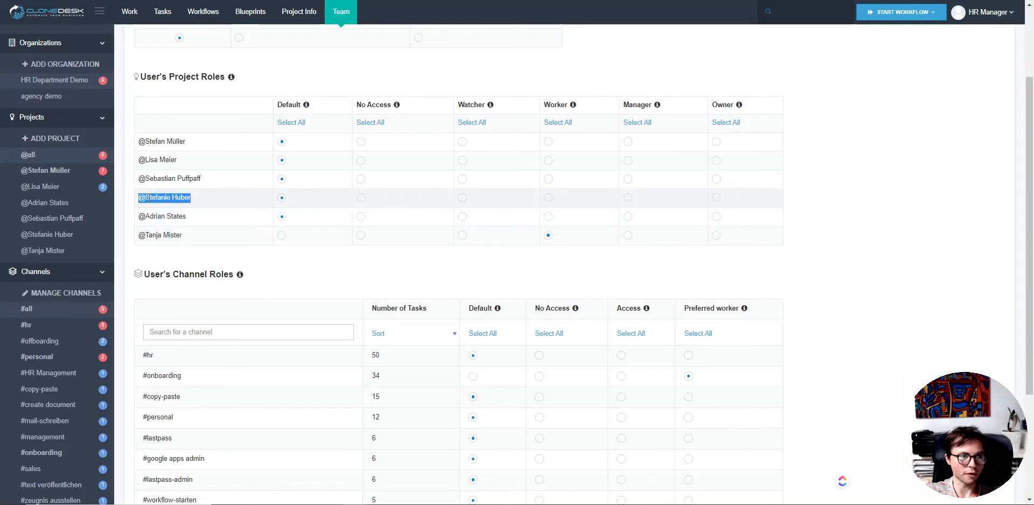
pyautogui.moveTo(201, 179); pyautogui.dragTo(138, 179)
pyautogui.click(198, 166)
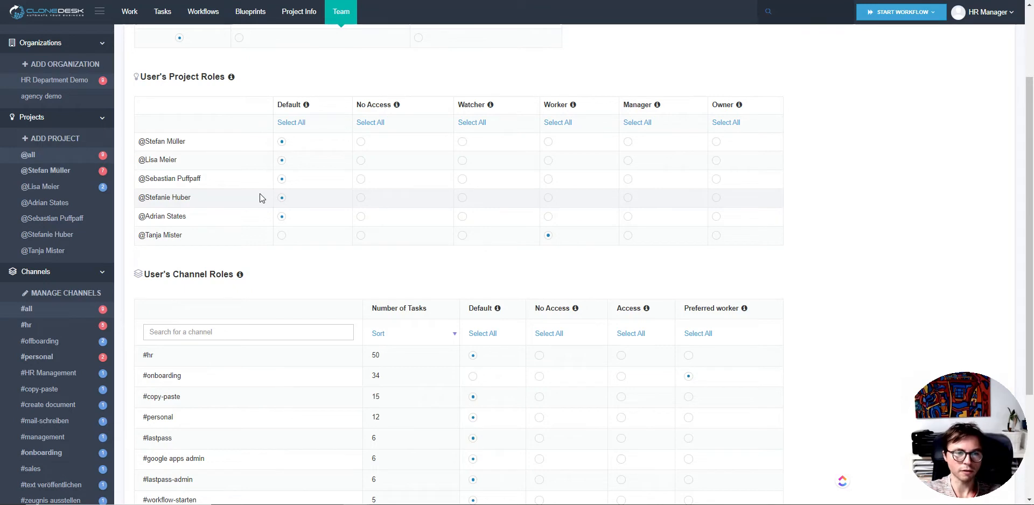
# Examine this user's channel roles, focusing on the role for the #onboarding channel
pyautogui.scroll(-1, 264, 198)
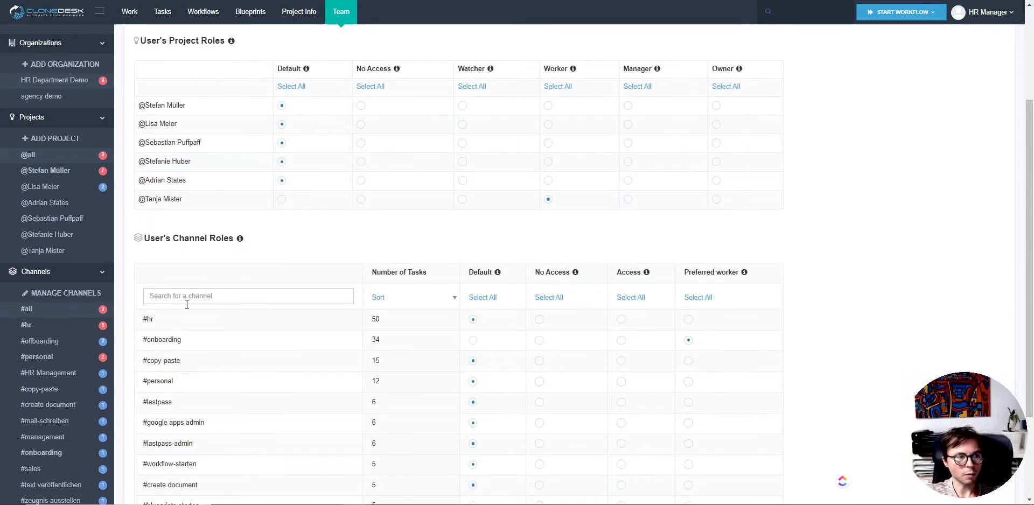
pyautogui.moveTo(140, 339); pyautogui.dragTo(209, 341)
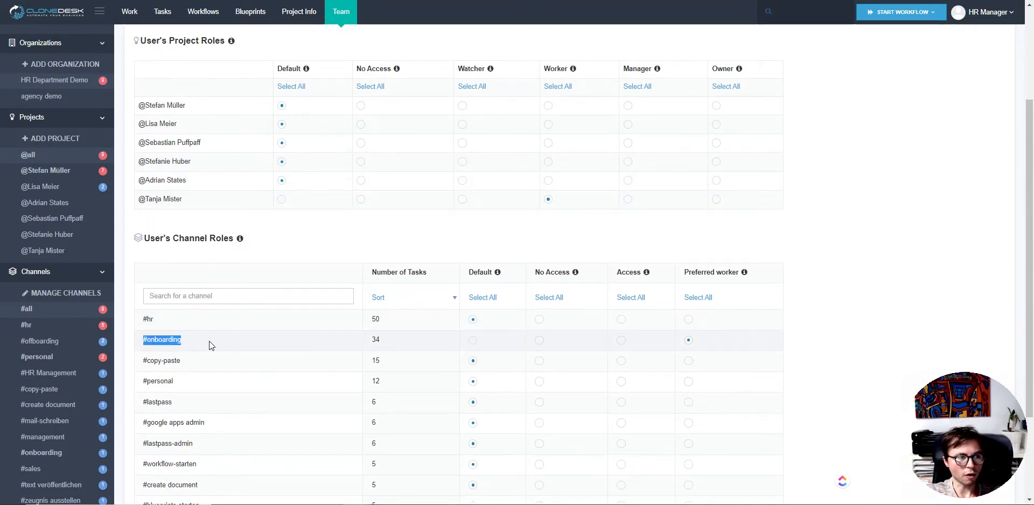
pyautogui.click(209, 341)
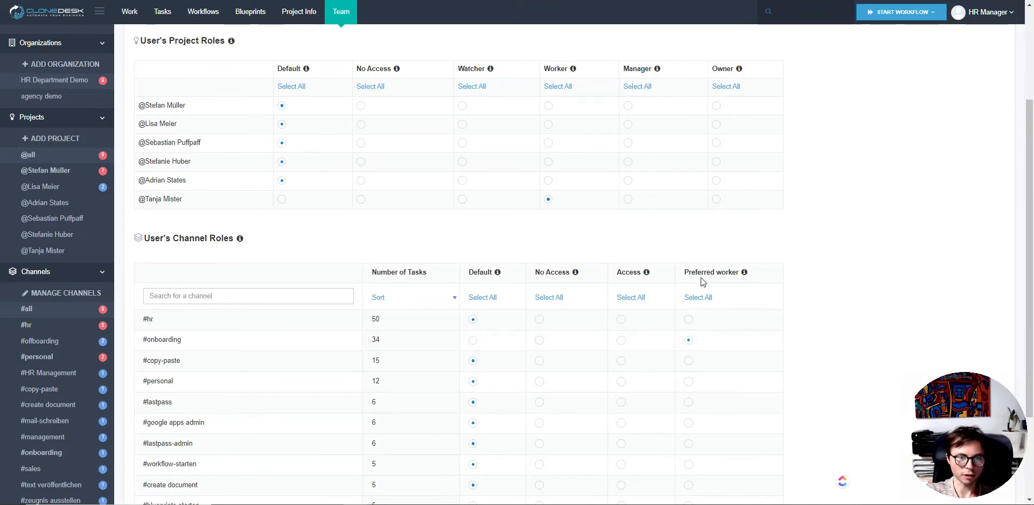
pyautogui.moveTo(183, 341); pyautogui.dragTo(142, 340)
pyautogui.click(208, 344)
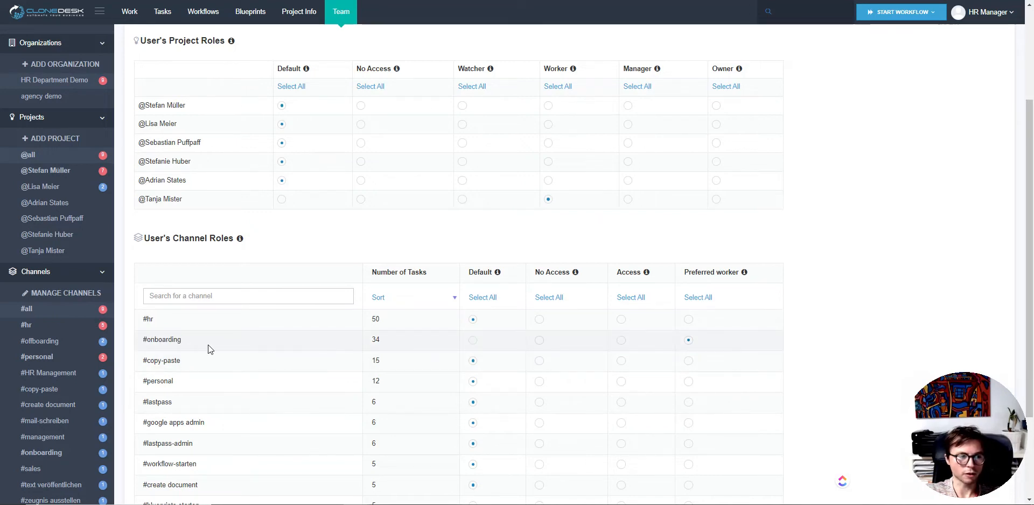
pyautogui.click(195, 301)
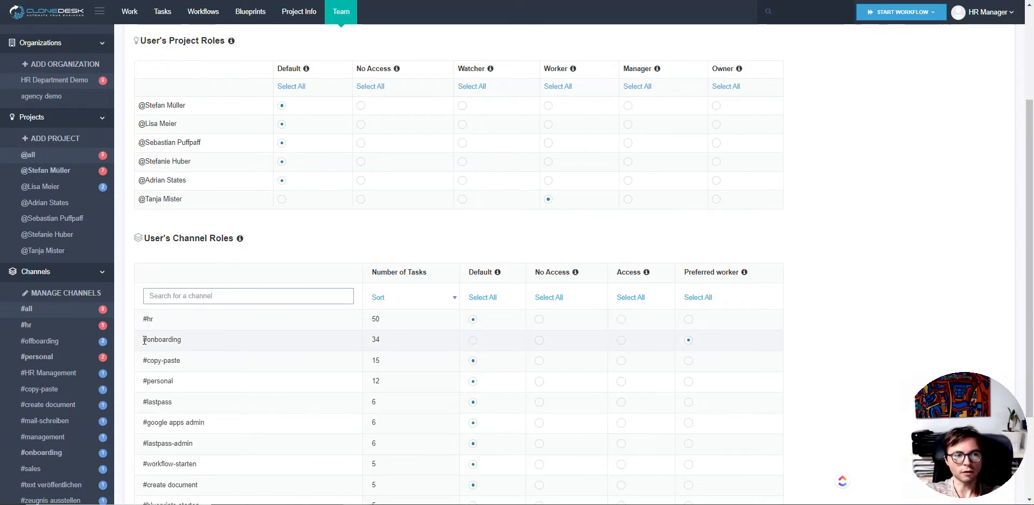
pyautogui.moveTo(143, 341); pyautogui.dragTo(185, 340)
pyautogui.click(186, 340)
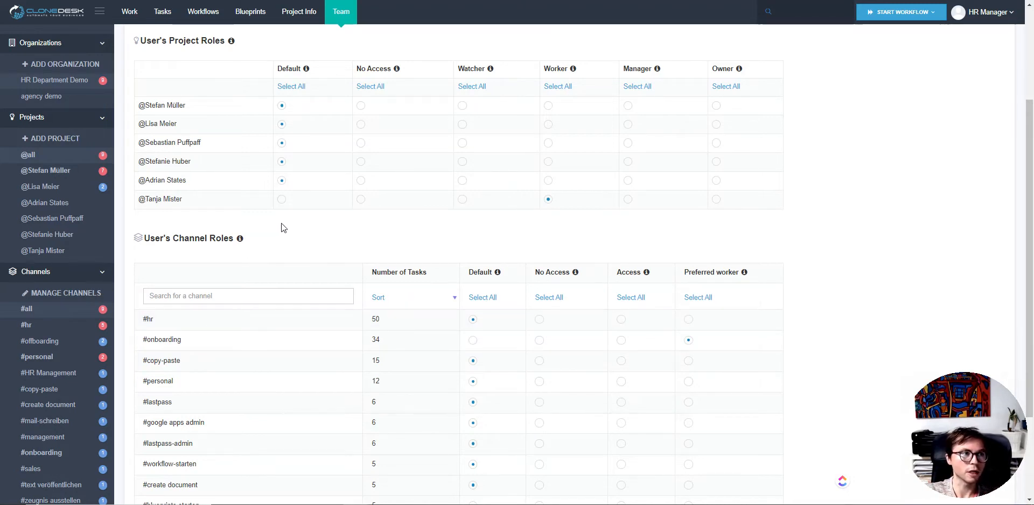
# Review the user roles in the settings of the employee's own project and close them without saving
pyautogui.scroll(2, 314, 251)
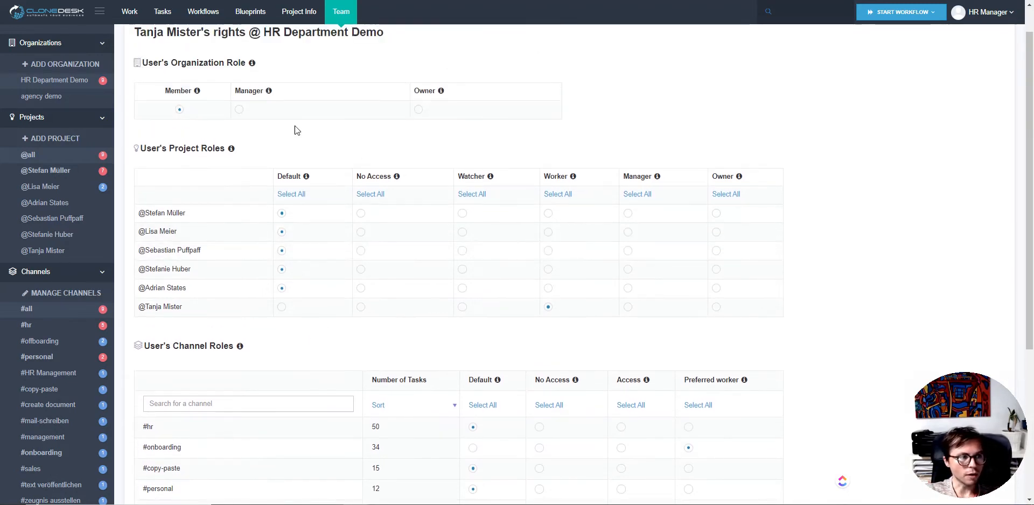
pyautogui.moveTo(47, 257)
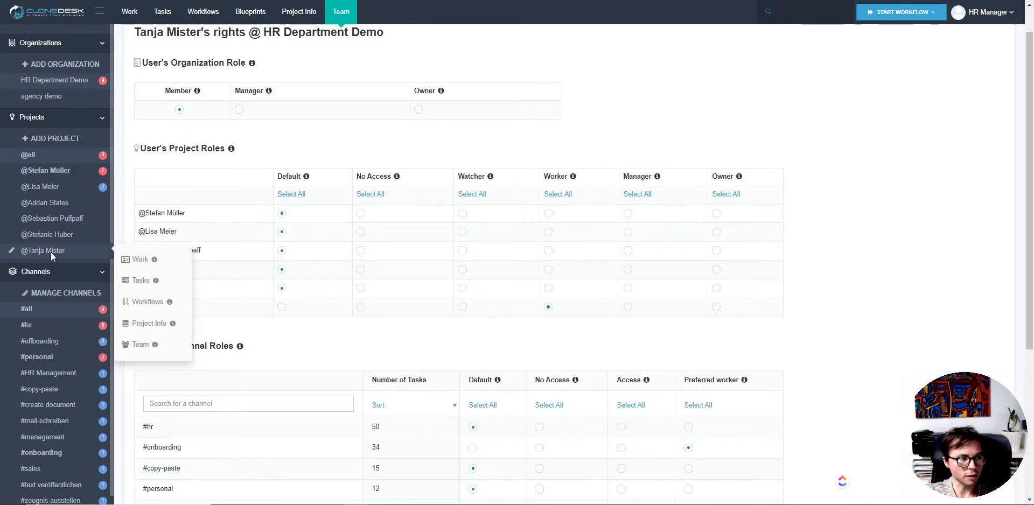
pyautogui.click(12, 253)
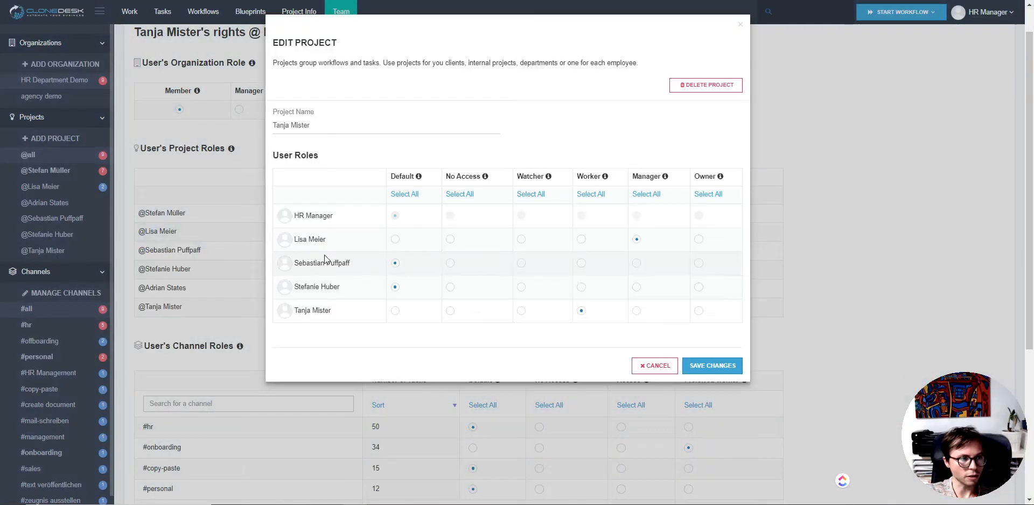
pyautogui.moveTo(295, 240); pyautogui.dragTo(332, 241)
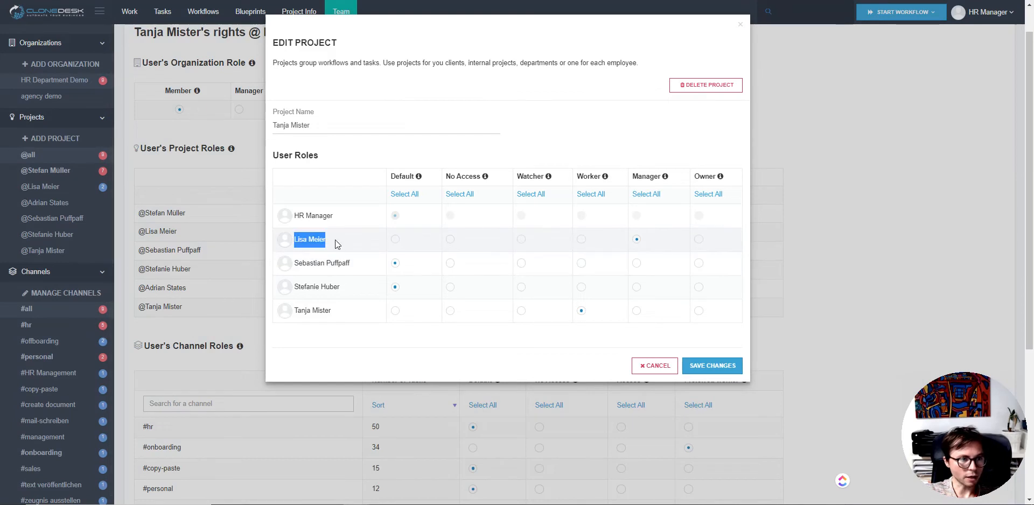
pyautogui.click(338, 244)
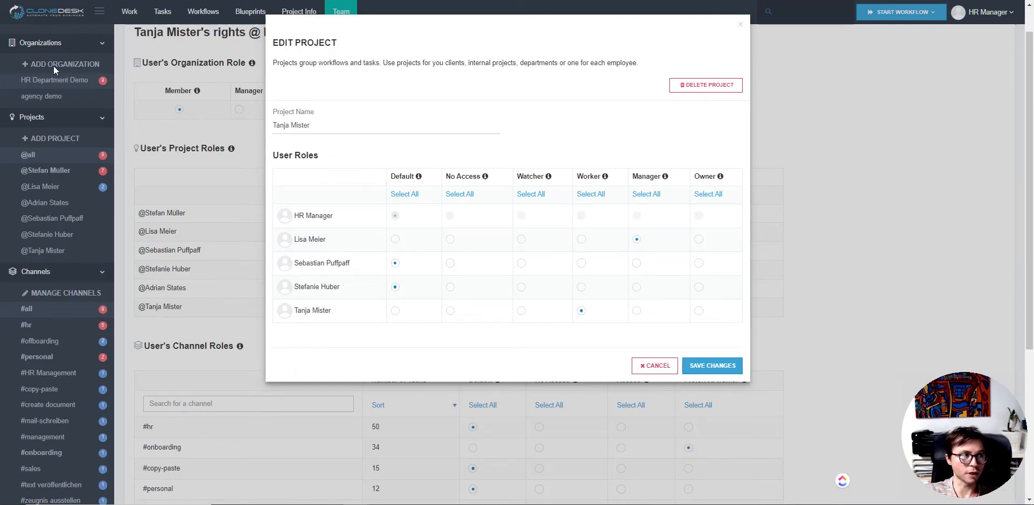
pyautogui.click(648, 368)
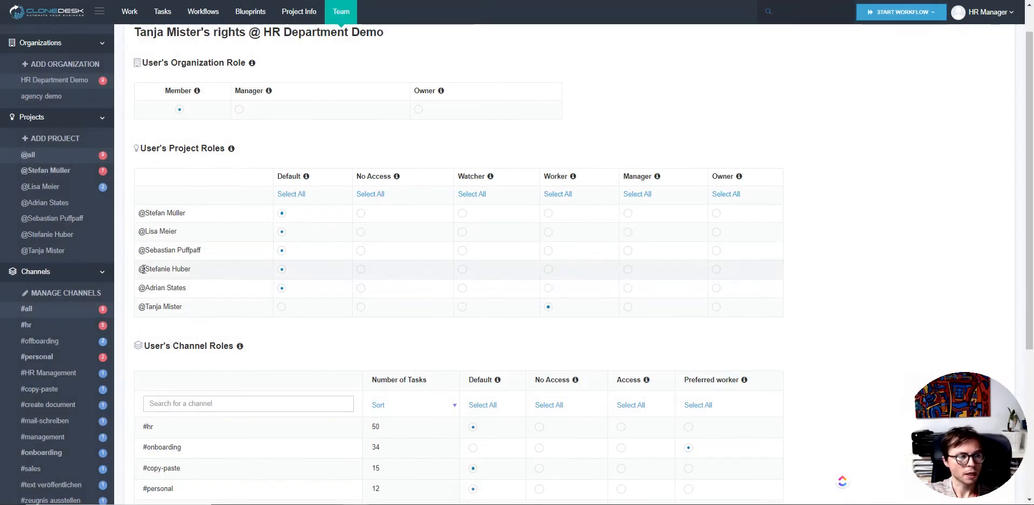
# Delete the running Freelancer/Minijobber/Mitarbeiter Onboarding workflow from the employee's own project
pyautogui.moveTo(65, 250)
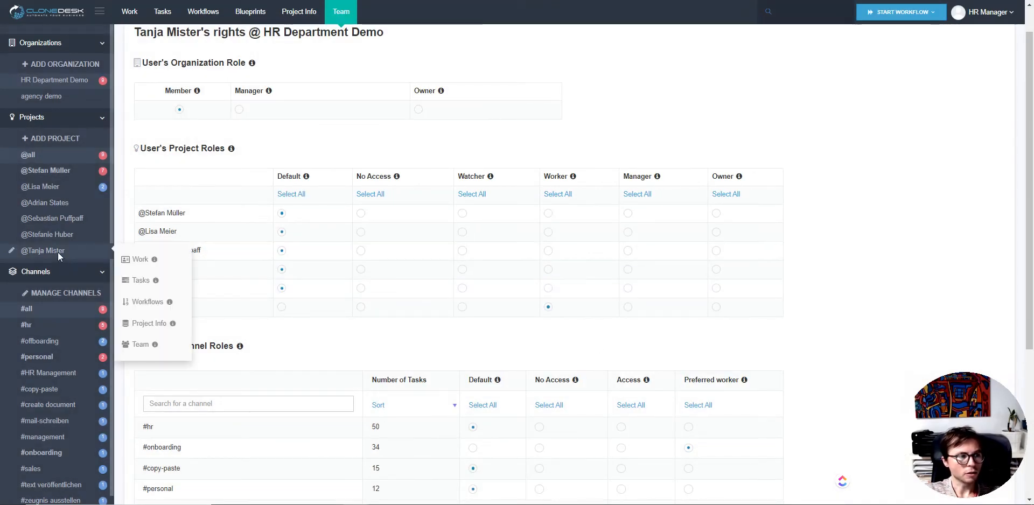
pyautogui.click(142, 304)
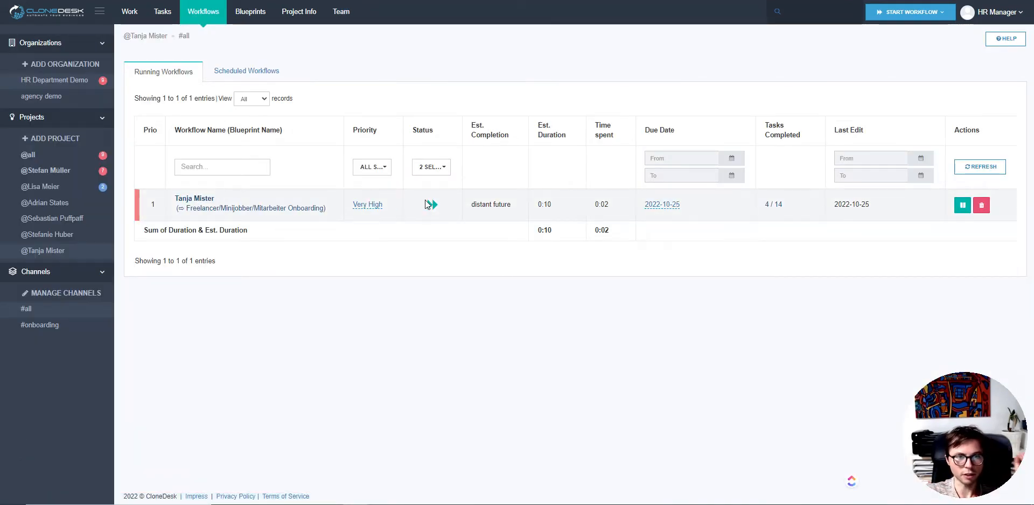
pyautogui.click(981, 205)
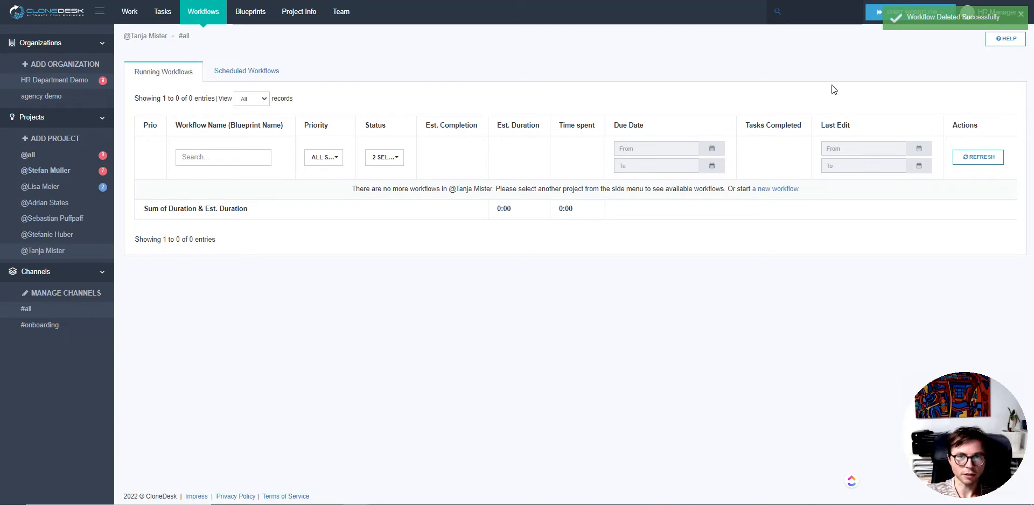
# Start a Freelancer/Minijobber/Mitarbeiter Onboarding workflow with Very High priority in the employee's project and begin its first task
pyautogui.click(907, 12)
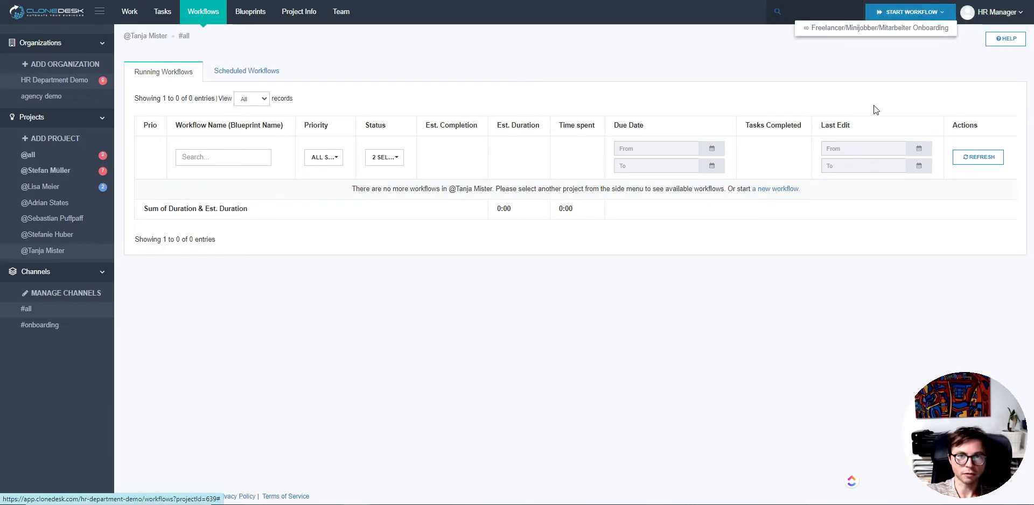
pyautogui.click(899, 32)
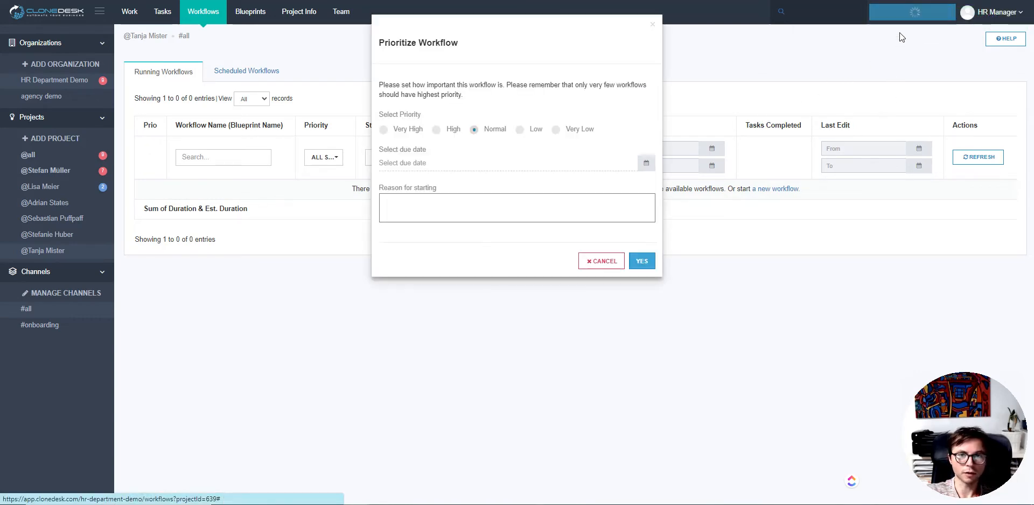
pyautogui.click(399, 129)
pyautogui.click(642, 261)
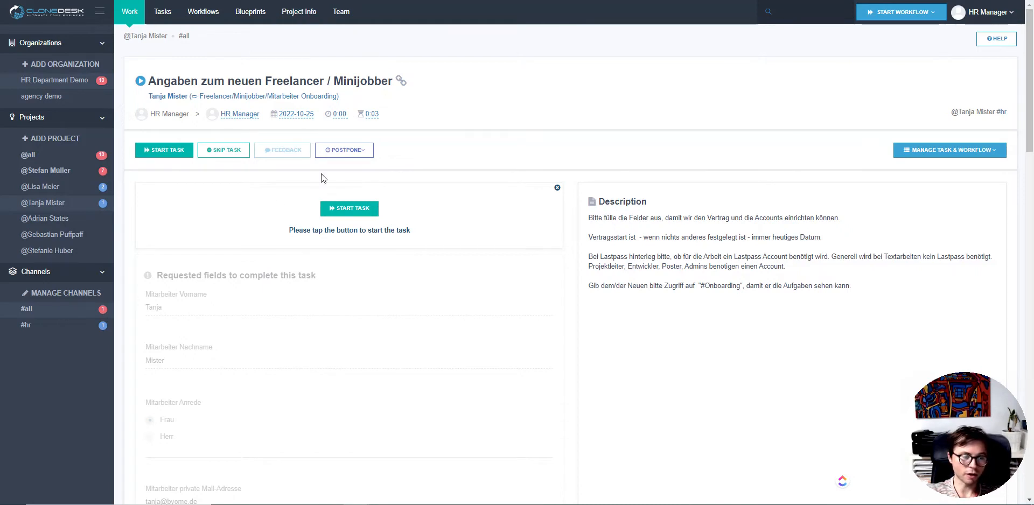
pyautogui.click(358, 212)
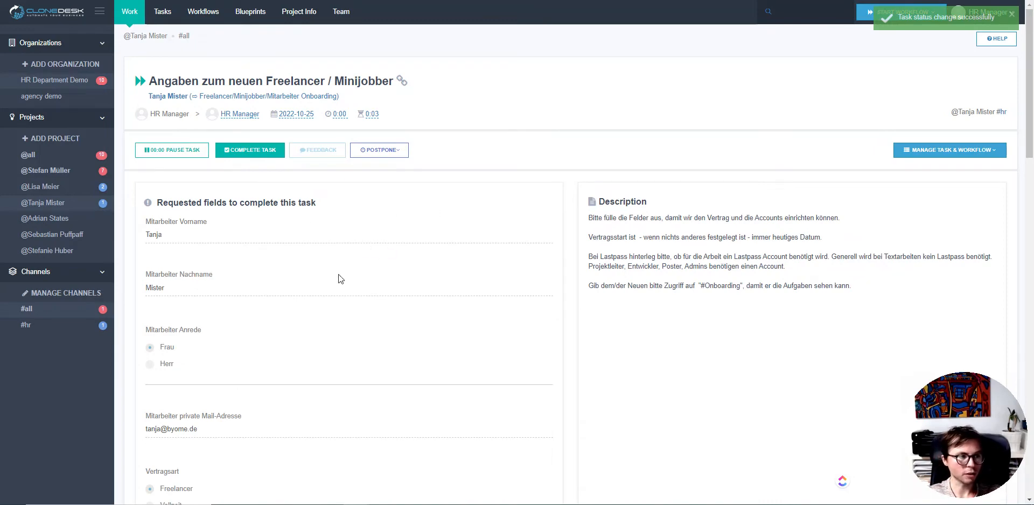
pyautogui.click(174, 236)
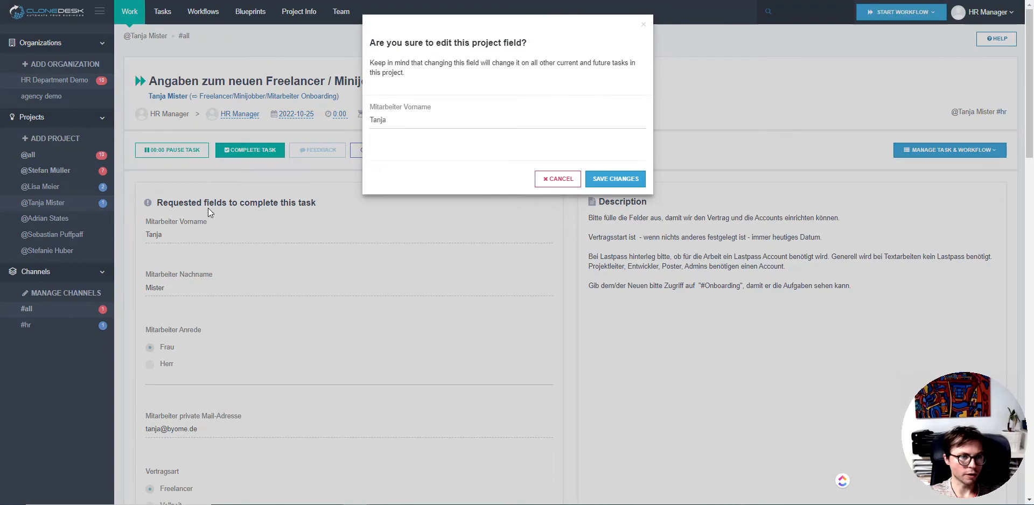
pyautogui.click(557, 179)
pyautogui.click(163, 238)
pyautogui.doubleClick(442, 122)
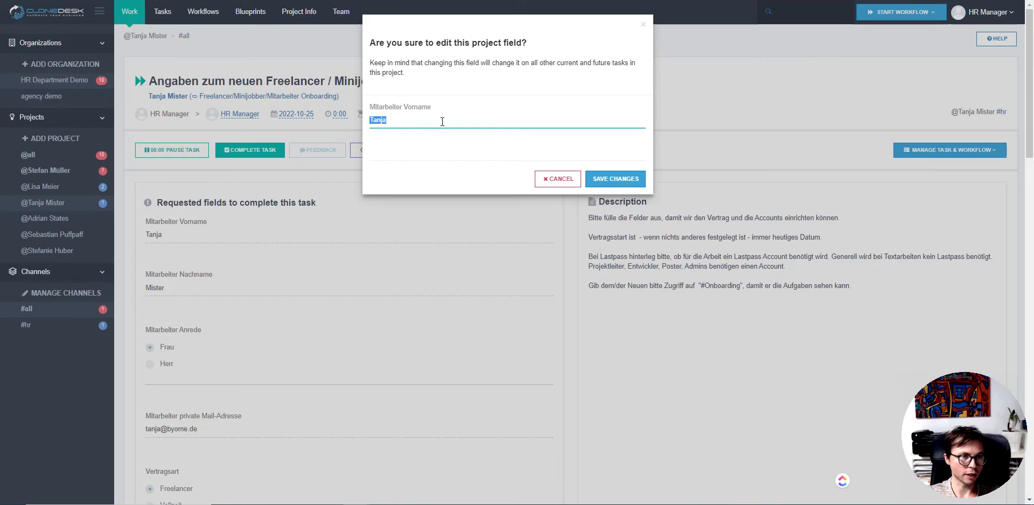
pyautogui.click(574, 201)
# Examine the task's requested fields for contract type, occupation, language and payment
pyautogui.scroll(-1, 218, 358)
pyautogui.scroll(-3, 195, 263)
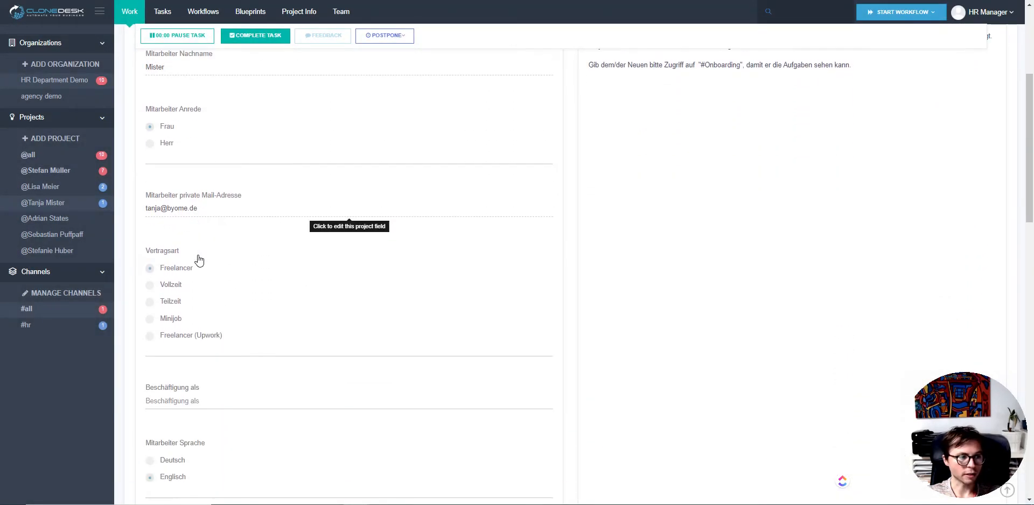
pyautogui.click(256, 269)
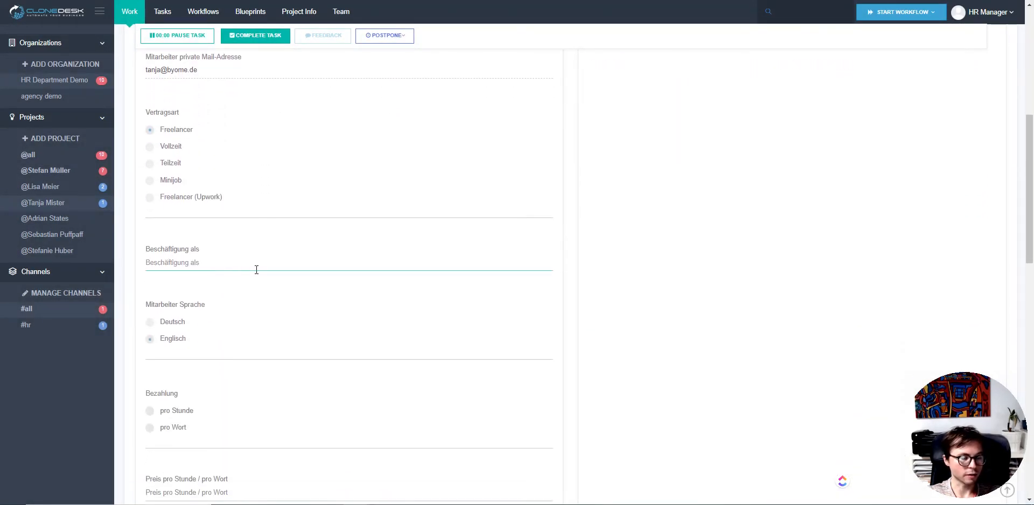
pyautogui.scroll(1, 256, 269)
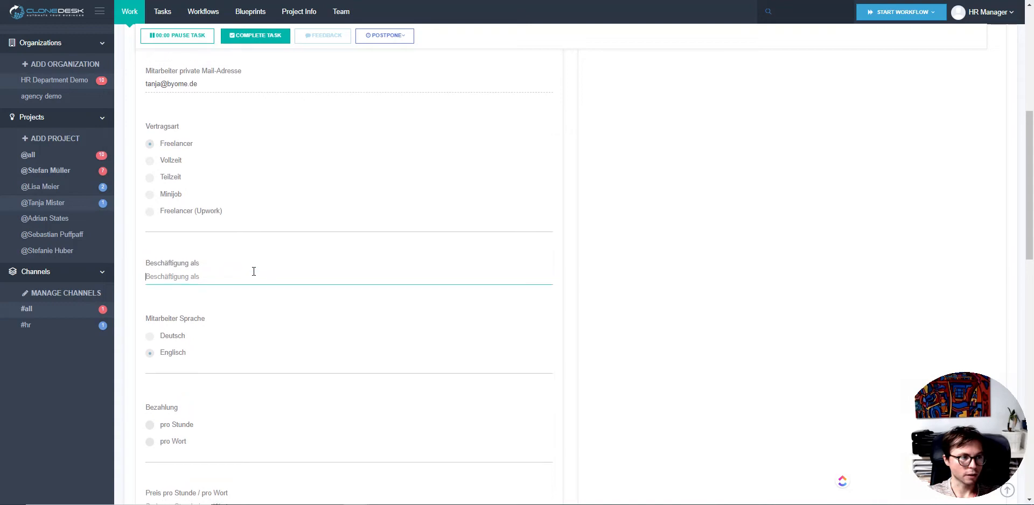
pyautogui.click(761, 156)
pyautogui.scroll(2, 544, 199)
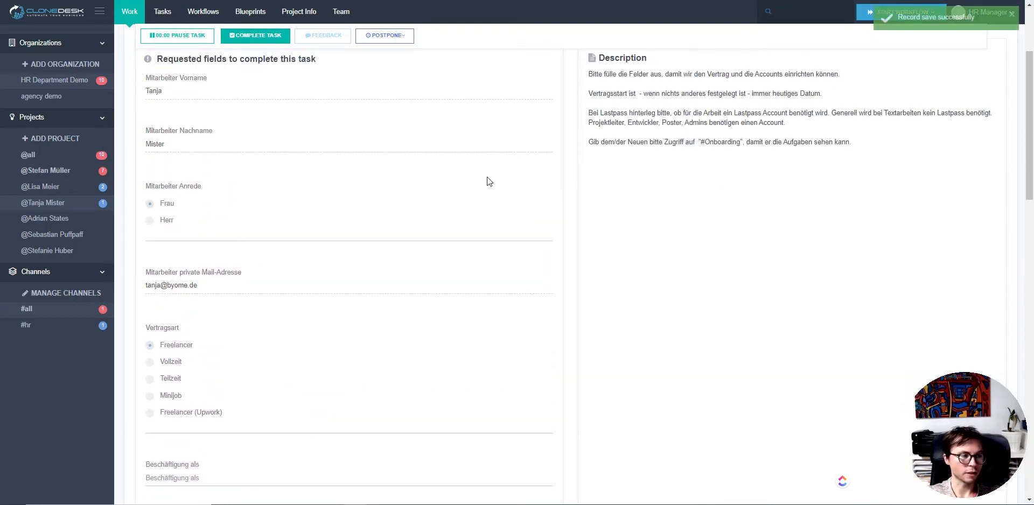
# Enter "SEO Manager" as the employee's occupation in the Beschäftigung als field of the onboarding task
pyautogui.scroll(-2, 293, 218)
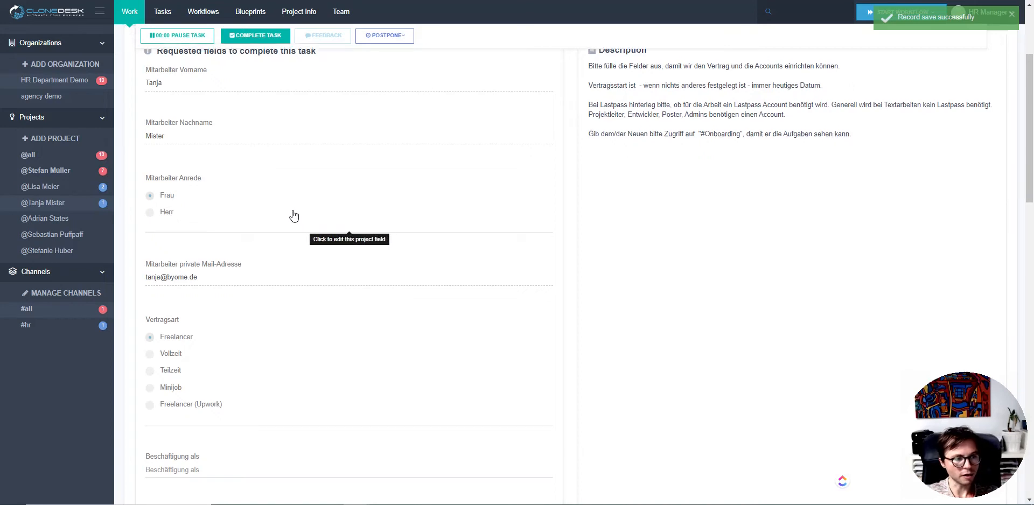
pyautogui.click(484, 327)
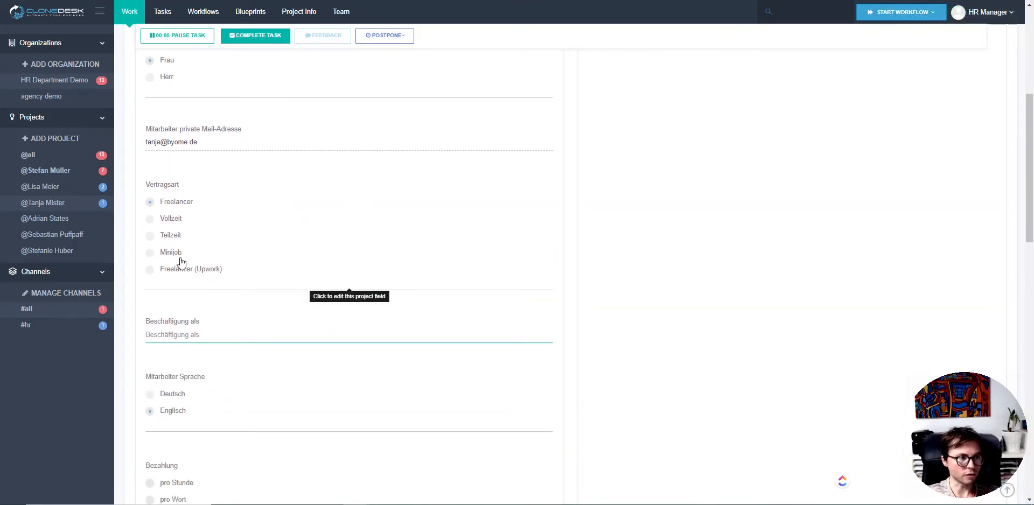
pyautogui.scroll(3, 184, 256)
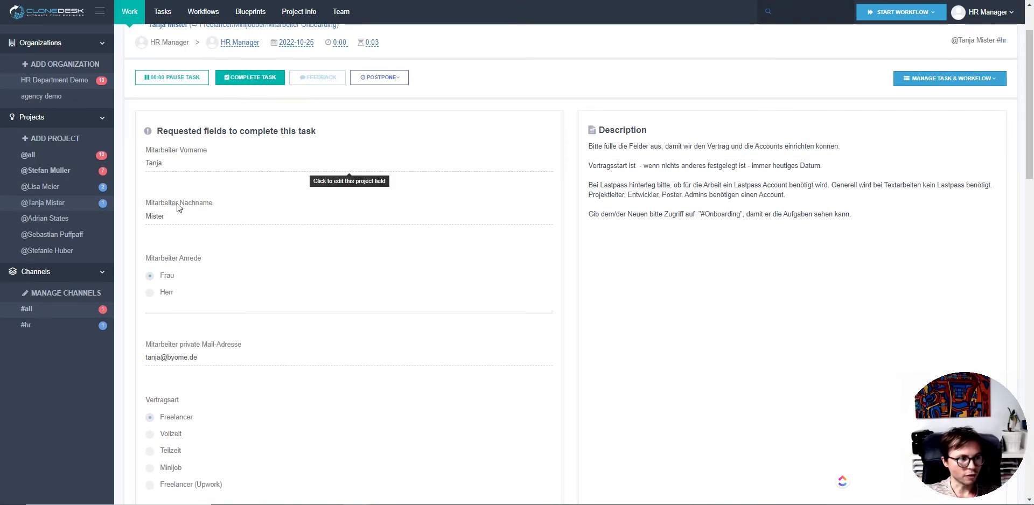
pyautogui.scroll(-1, 249, 292)
pyautogui.scroll(-1, 249, 292)
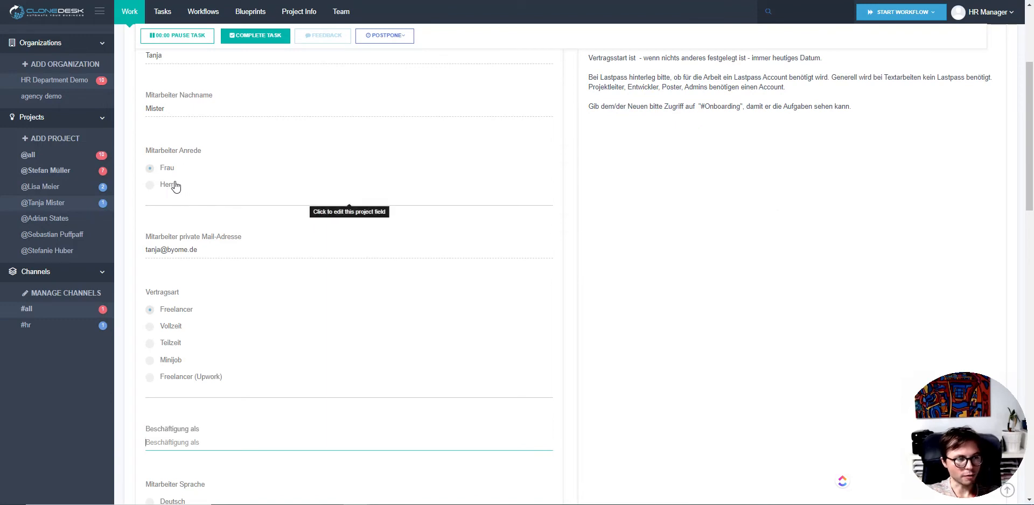
pyautogui.scroll(-3, 296, 167)
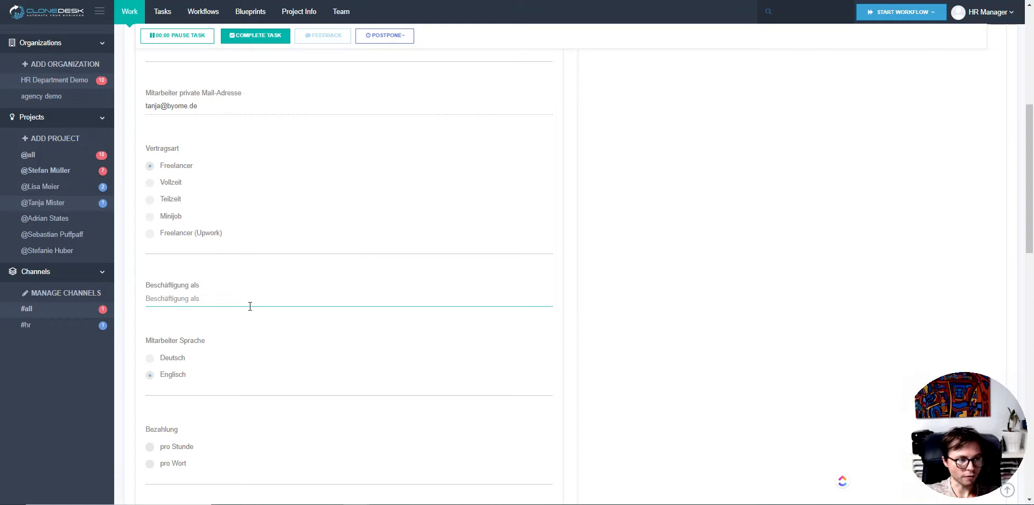
pyautogui.write('SEO Manager')
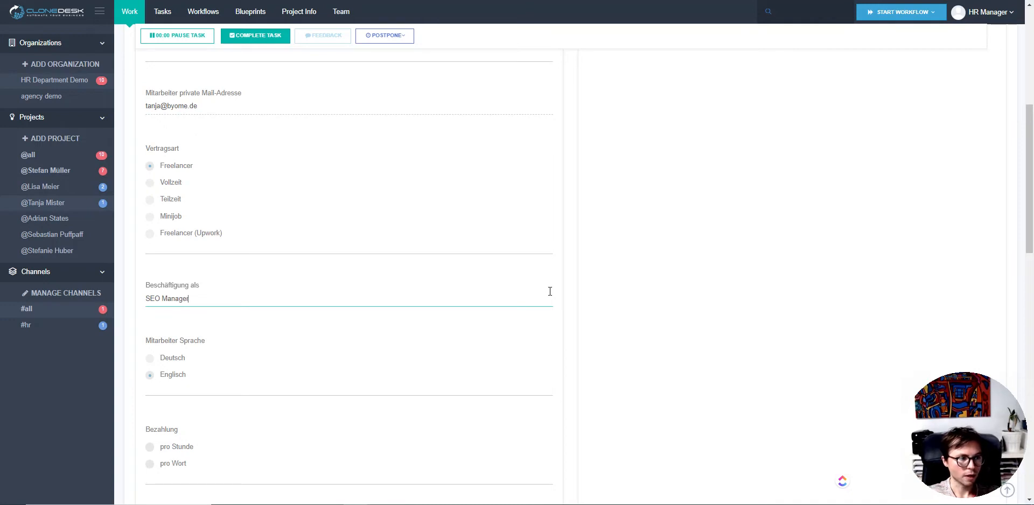
# Set the payment to pro Stunde at a price of 25 and the contract start to 2022-11-01
pyautogui.scroll(-5, 323, 279)
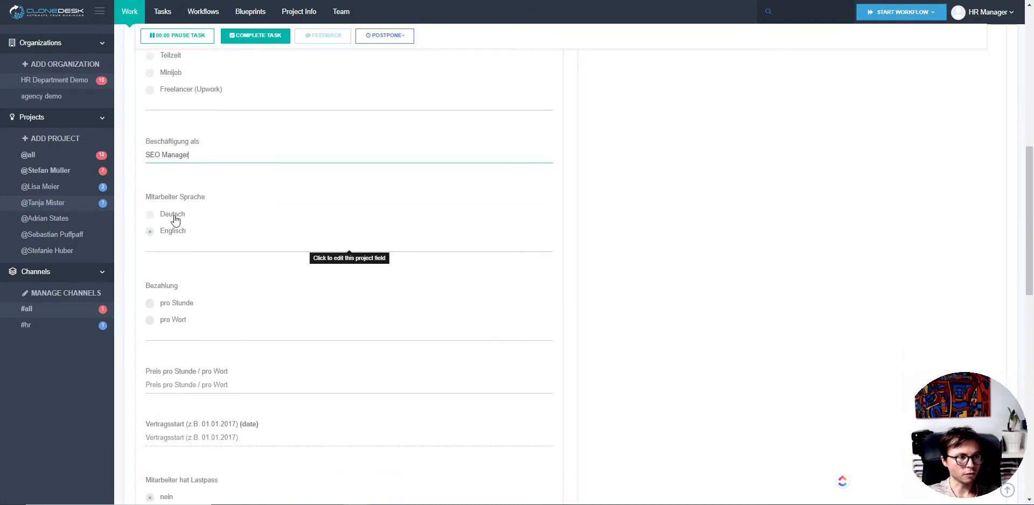
pyautogui.click(163, 195)
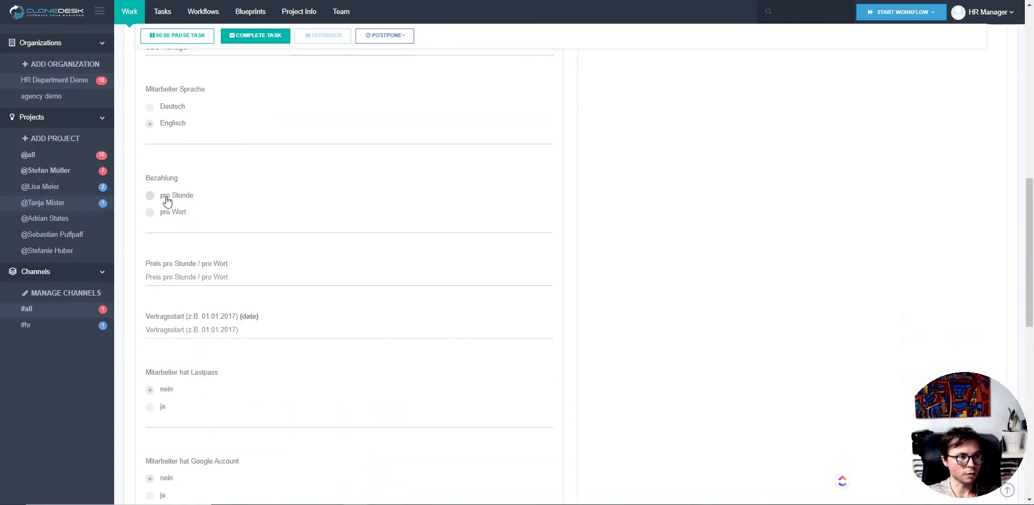
pyautogui.click(234, 284)
pyautogui.write('25')
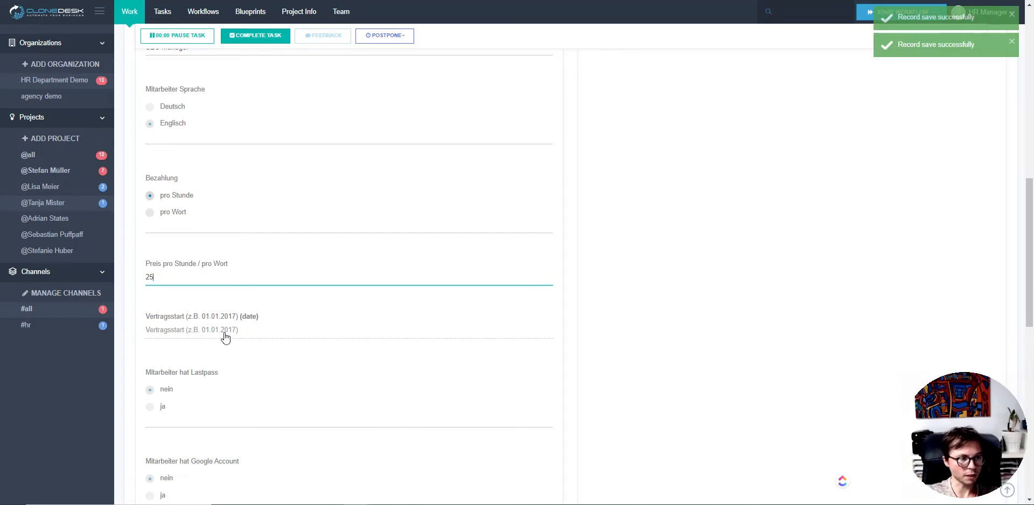
pyautogui.click(225, 337)
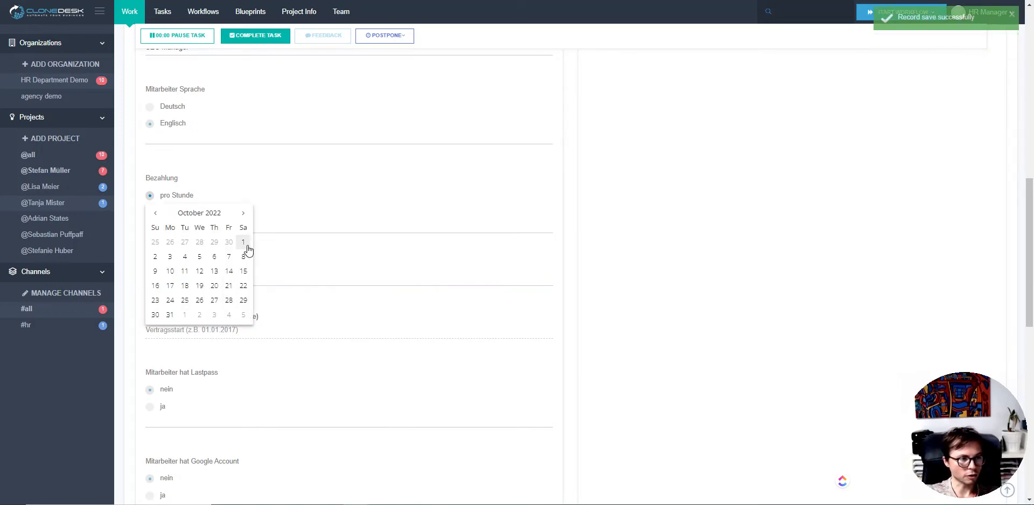
pyautogui.click(184, 314)
pyautogui.click(483, 300)
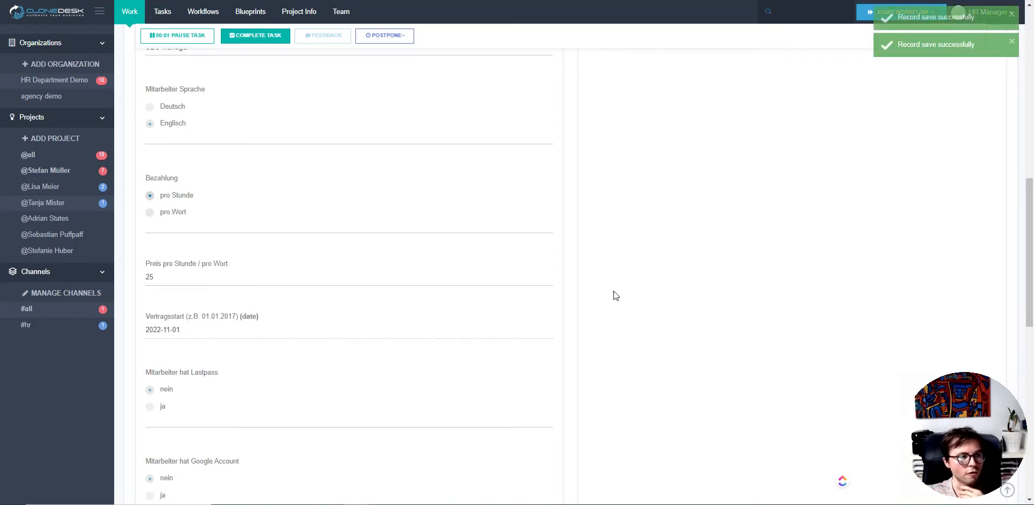
# Examine the task's requested fields for Lastpass, Google account, phone number and key
pyautogui.scroll(-3, 497, 277)
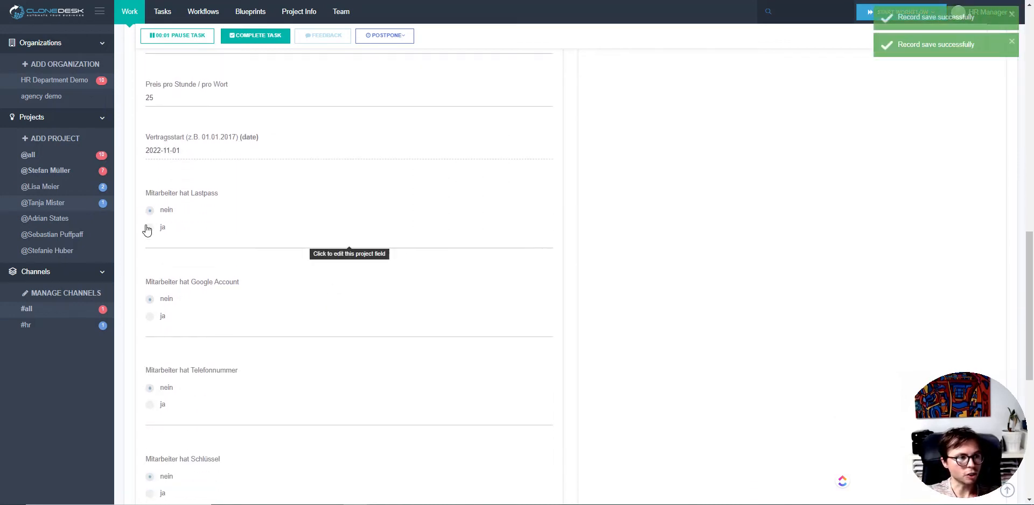
pyautogui.moveTo(169, 196); pyautogui.dragTo(247, 192)
pyautogui.click(248, 192)
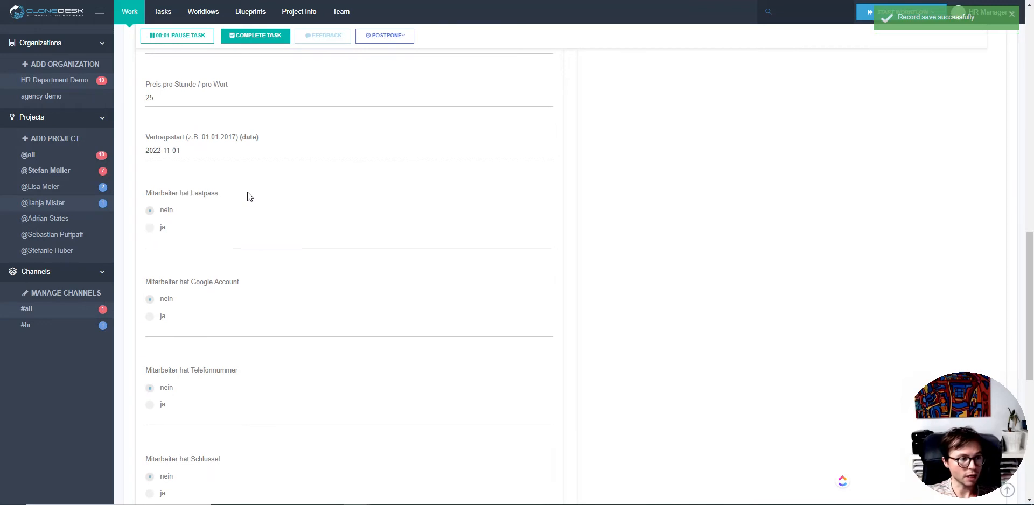
pyautogui.scroll(-1, 247, 192)
pyautogui.moveTo(171, 210); pyautogui.dragTo(261, 211)
pyautogui.scroll(-1, 261, 211)
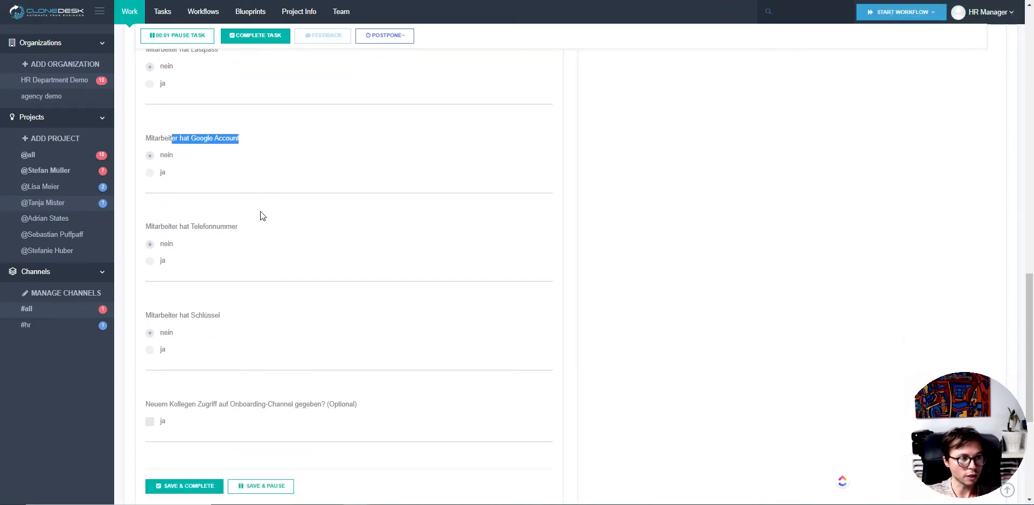
pyautogui.moveTo(156, 227); pyautogui.dragTo(276, 225)
pyautogui.scroll(-1, 275, 228)
pyautogui.moveTo(157, 279); pyautogui.dragTo(258, 281)
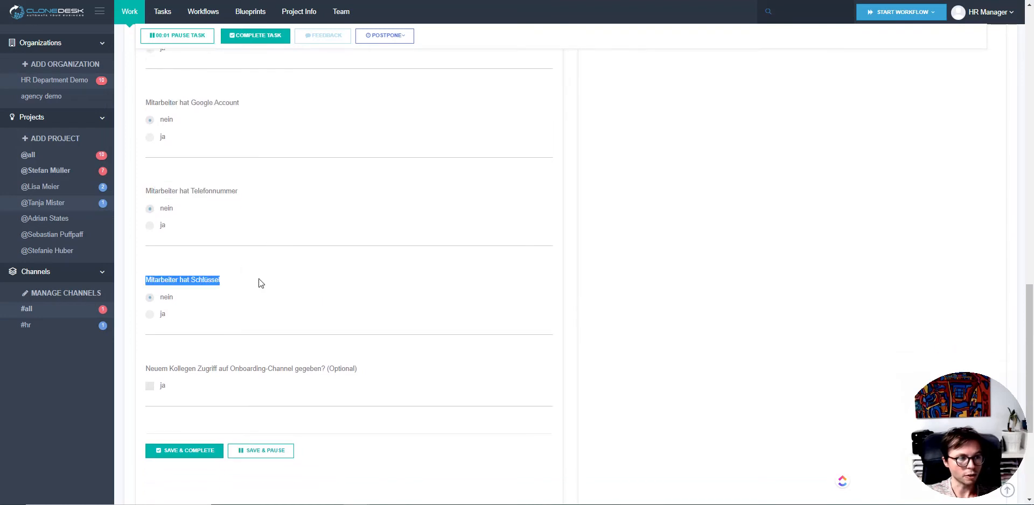
# Save the requested fields and complete the first onboarding task
pyautogui.scroll(-1, 276, 275)
pyautogui.scroll(-1, 275, 276)
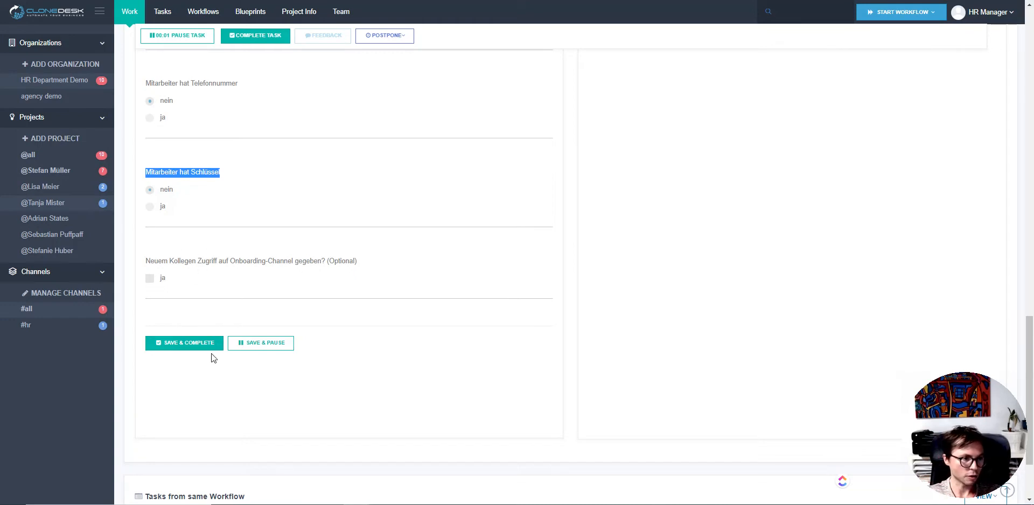
pyautogui.click(182, 344)
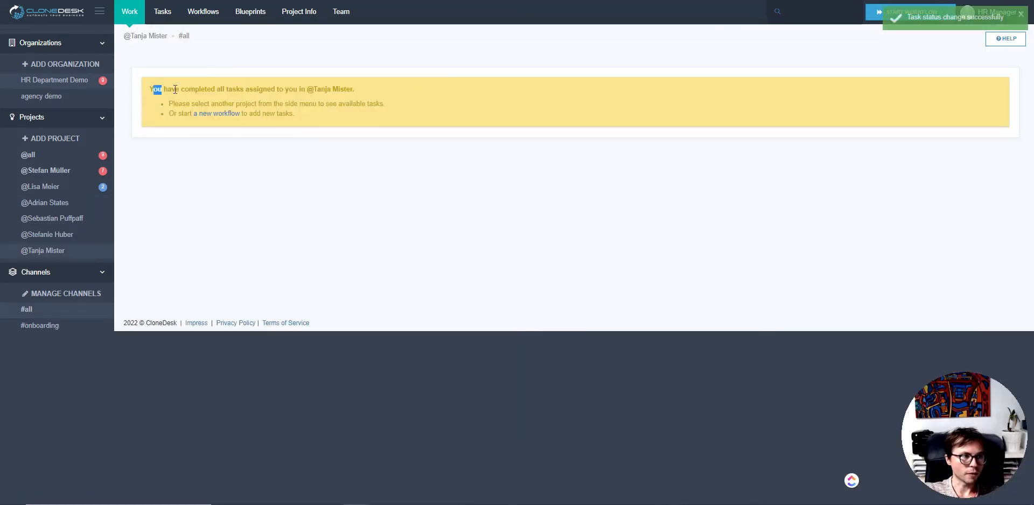
pyautogui.moveTo(175, 89); pyautogui.dragTo(366, 121)
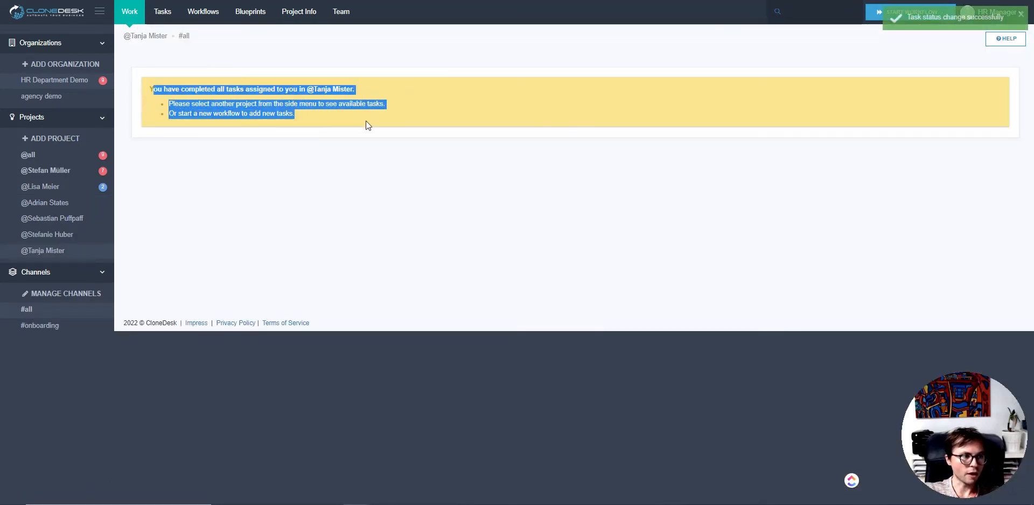
# Open the task list of the employee's running onboarding workflow and examine its tasks, including Lastpass einrichten
pyautogui.moveTo(56, 262)
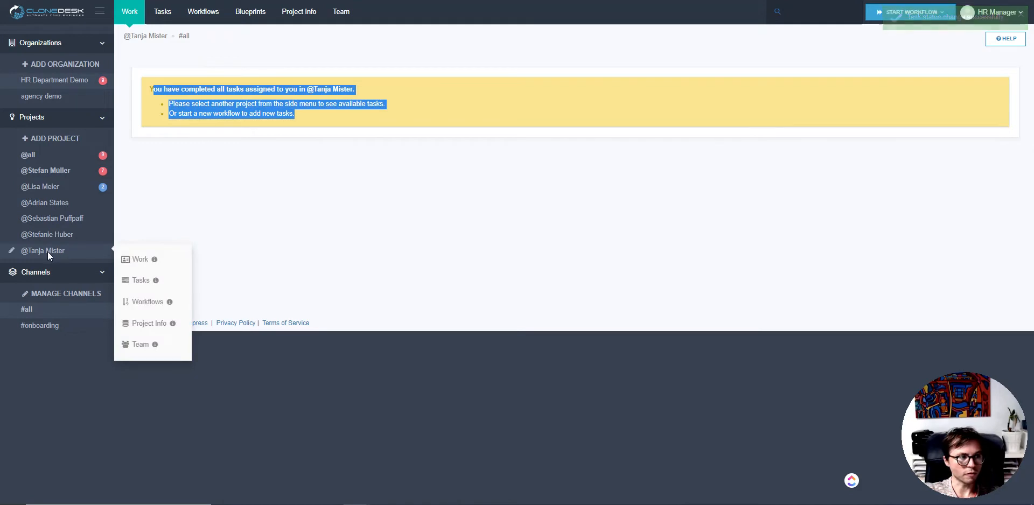
pyautogui.moveTo(75, 172)
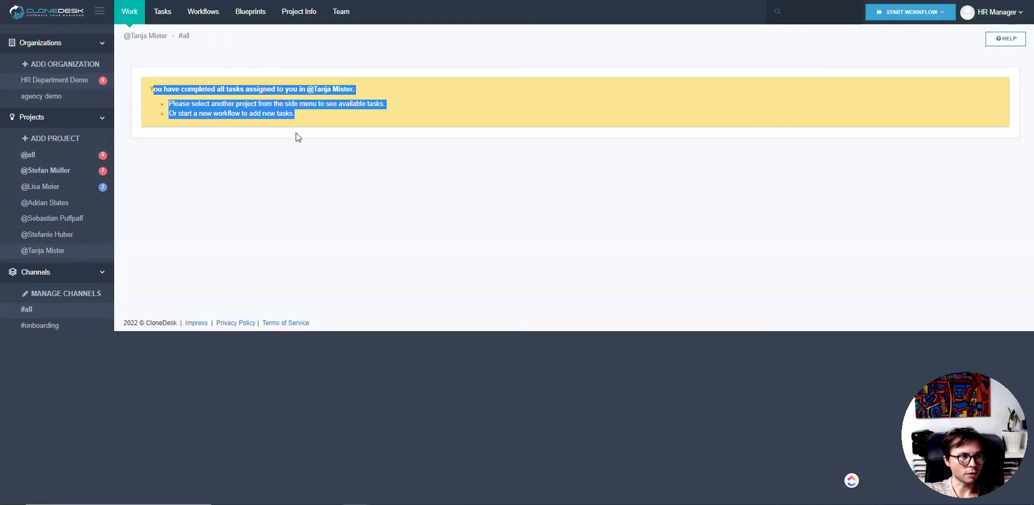
pyautogui.click(203, 12)
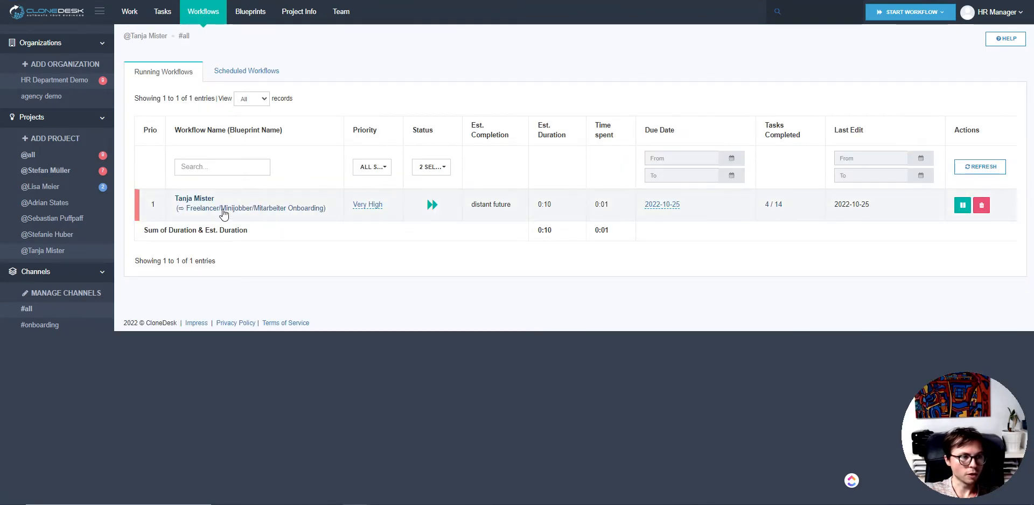
pyautogui.click(778, 205)
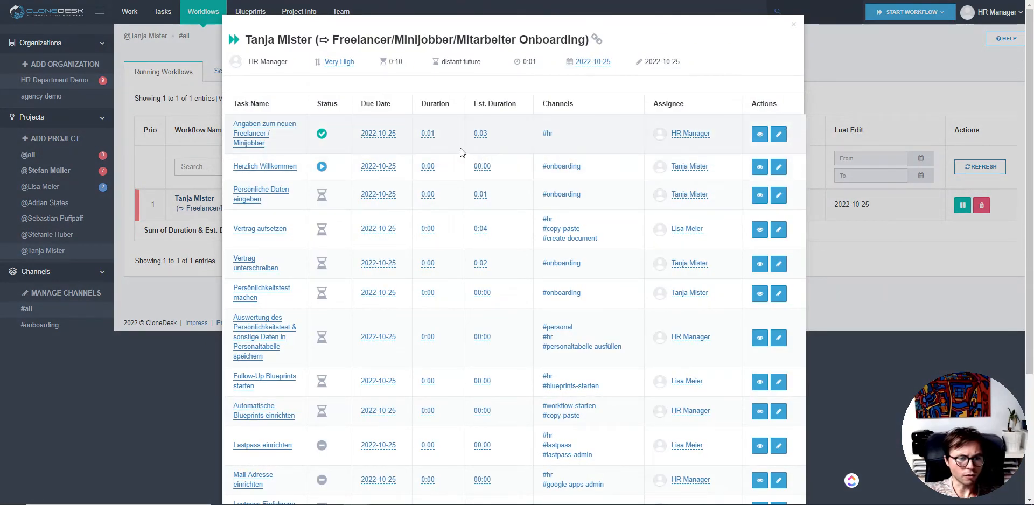
pyautogui.scroll(-2, 460, 149)
pyautogui.scroll(2, 354, 169)
pyautogui.scroll(-3, 353, 170)
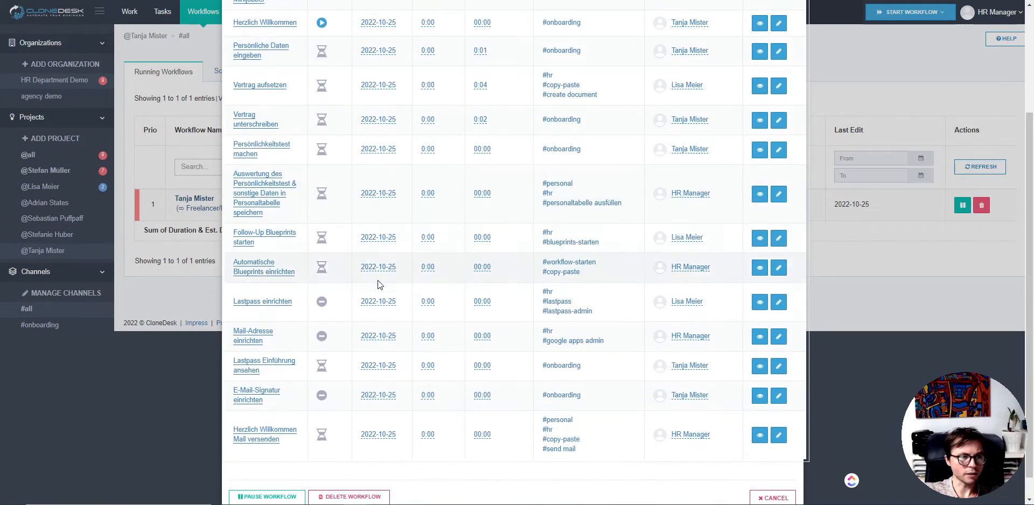
pyautogui.moveTo(233, 303); pyautogui.dragTo(285, 300)
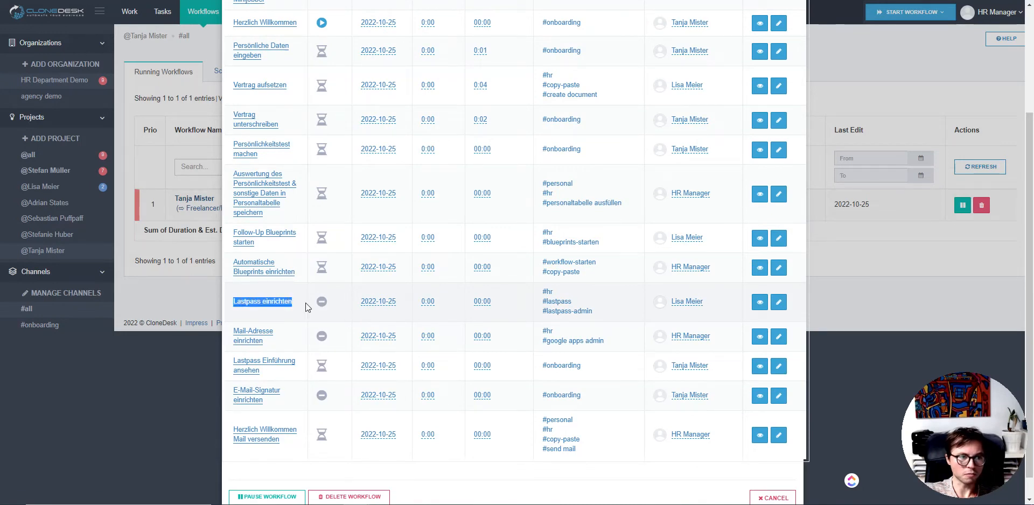
pyautogui.click(305, 302)
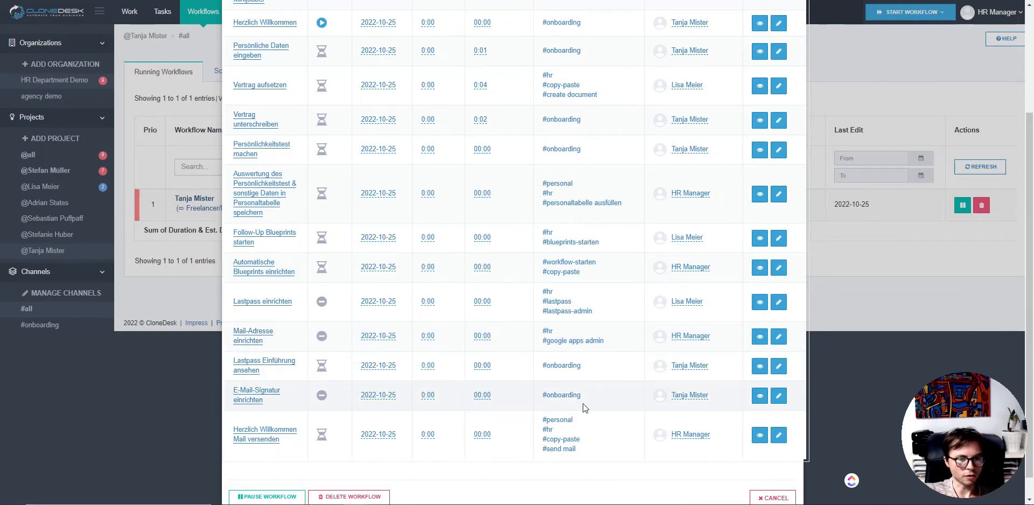
# Review the user roles in the blueprints-starten channel of the Follow-Up Blueprints starten task and close them without saving
pyautogui.scroll(1, 615, 309)
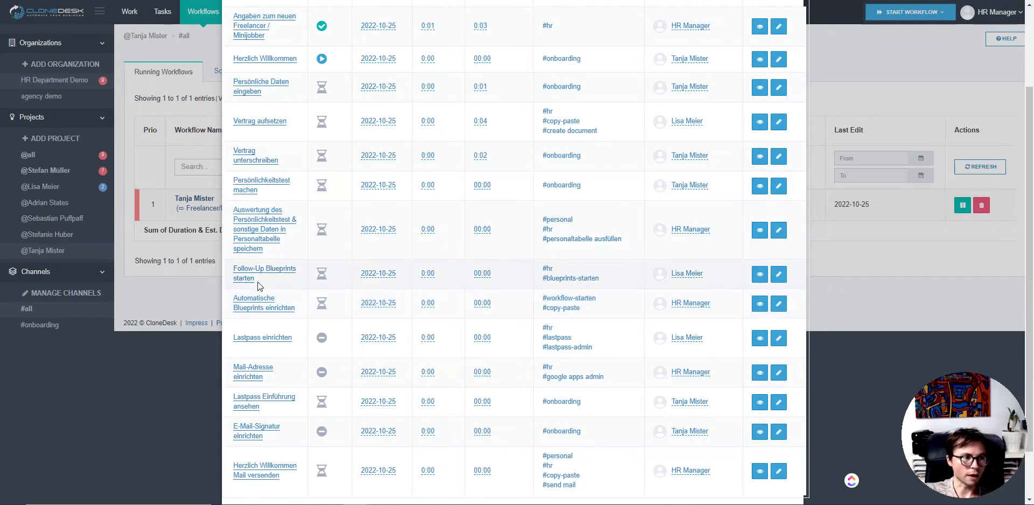
pyautogui.moveTo(587, 279); pyautogui.dragTo(574, 280)
pyautogui.click(575, 278)
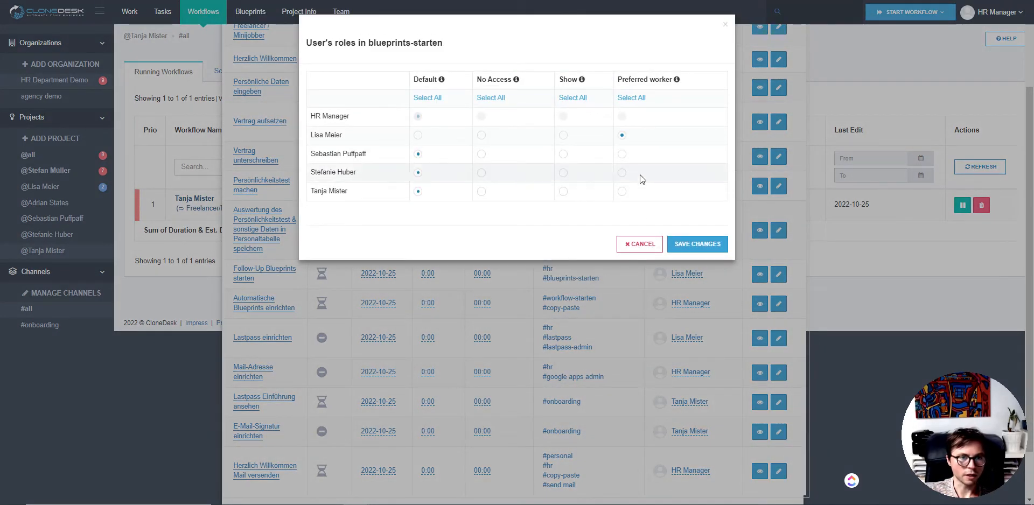
pyautogui.moveTo(618, 80); pyautogui.dragTo(690, 80)
pyautogui.click(657, 63)
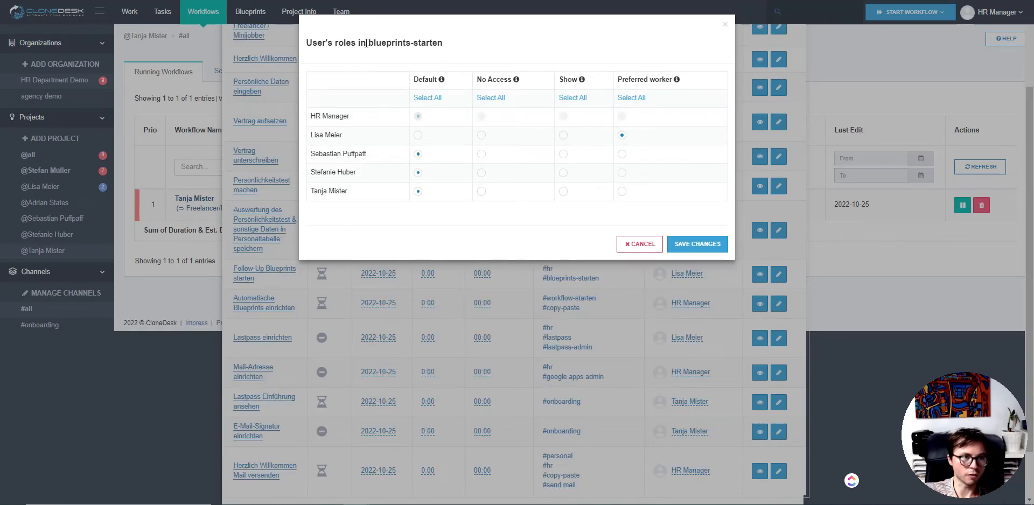
pyautogui.moveTo(366, 43); pyautogui.dragTo(457, 49)
pyautogui.click(455, 49)
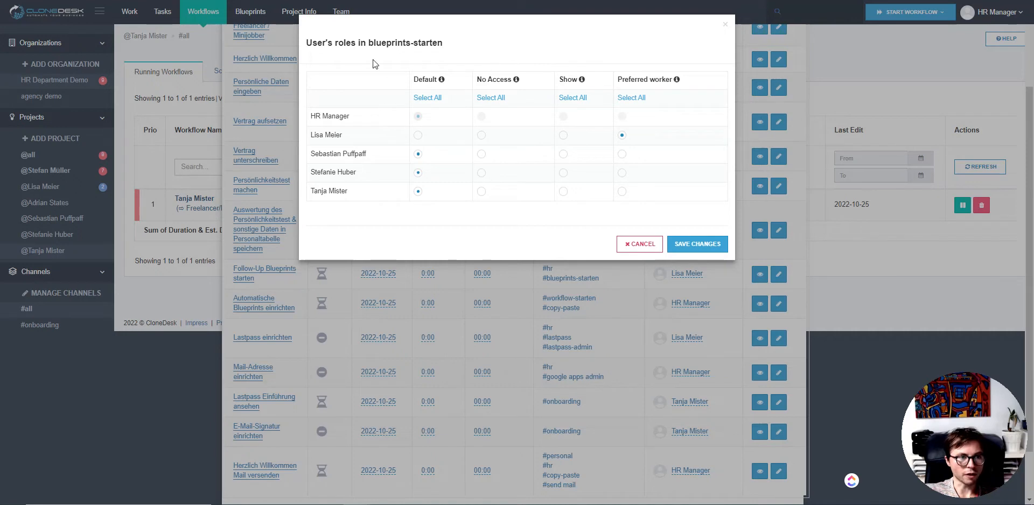
pyautogui.moveTo(371, 42); pyautogui.dragTo(458, 43)
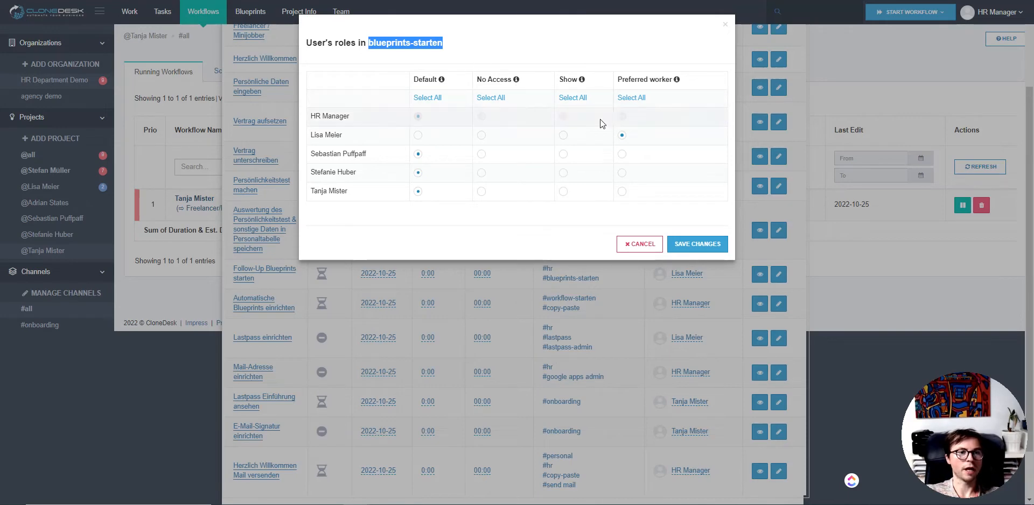
pyautogui.click(641, 245)
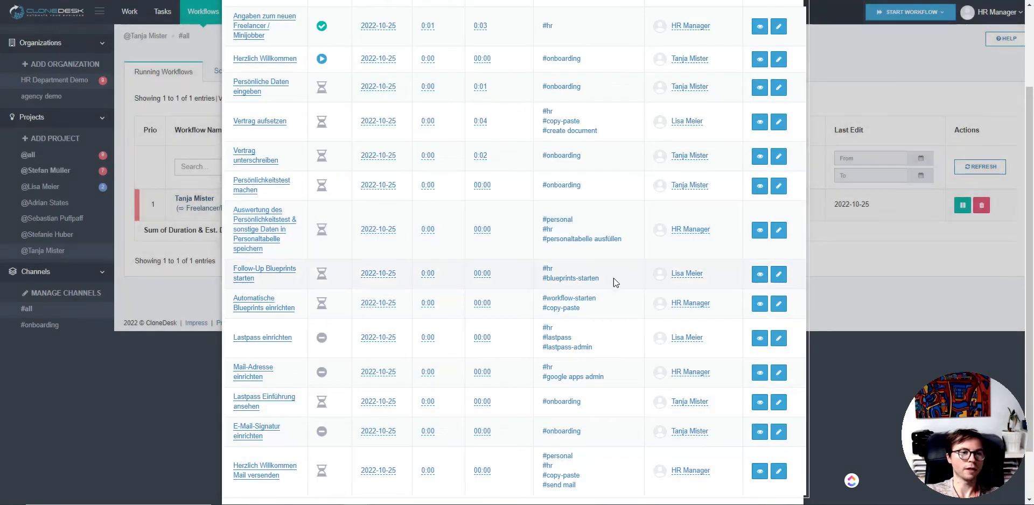
# Open the Herzlich Willkommen task from the workflow's task list and read through its description and introduction video section
pyautogui.scroll(1, 633, 237)
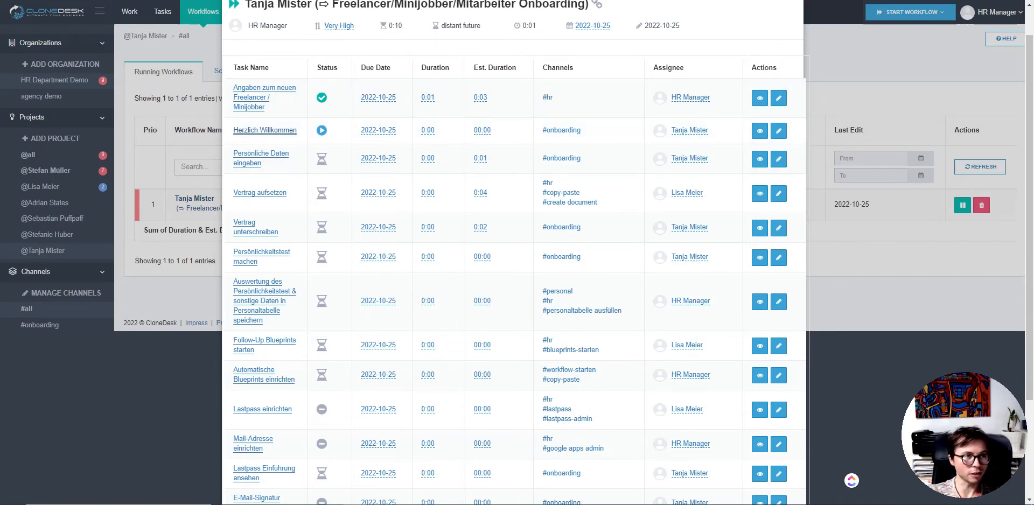
pyautogui.click(183, 0)
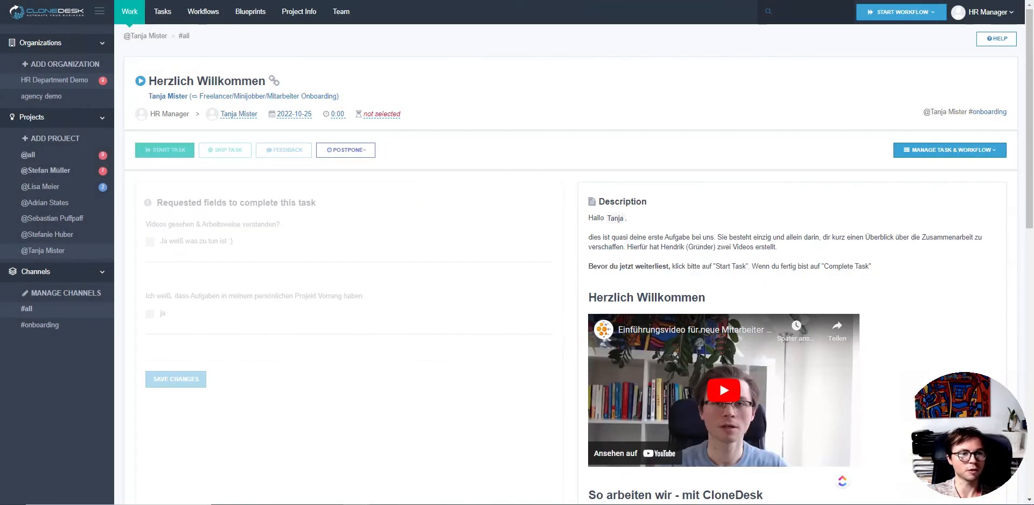
pyautogui.scroll(-2, 412, 115)
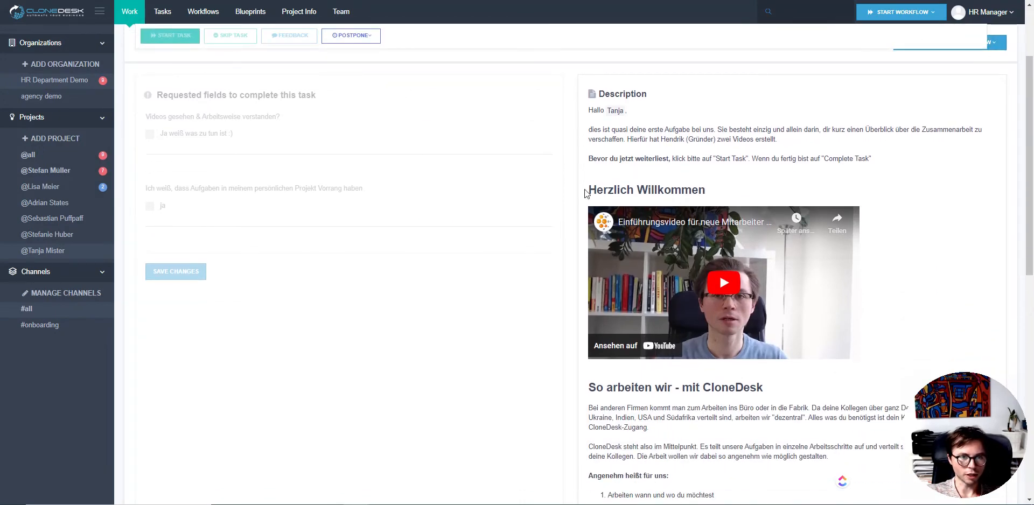
pyautogui.moveTo(585, 190); pyautogui.dragTo(712, 190)
pyautogui.moveTo(719, 142); pyautogui.dragTo(716, 141)
pyautogui.scroll(-1, 531, 190)
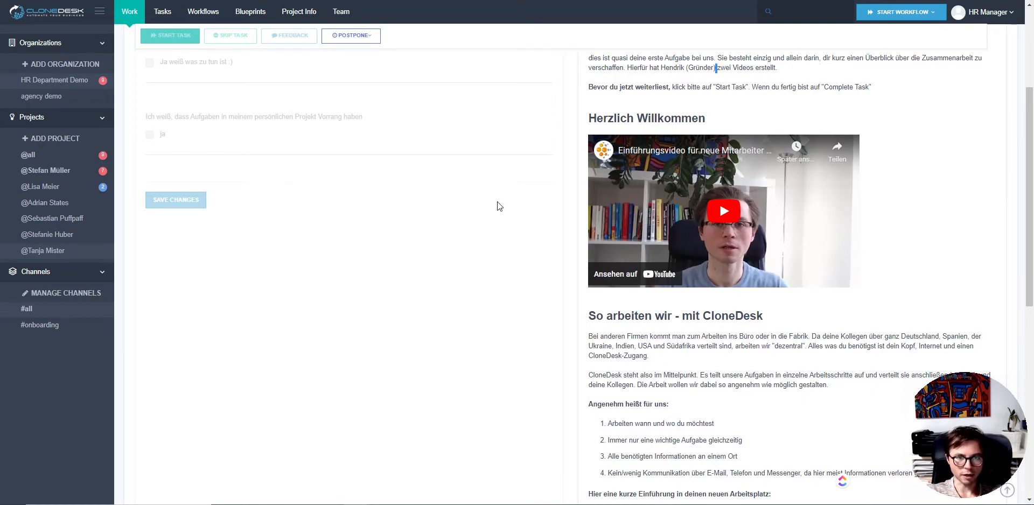
# Read the So arbeiten wir - mit CloneDesk section of the welcome task and return to the workflow's task list
pyautogui.scroll(-1, 483, 202)
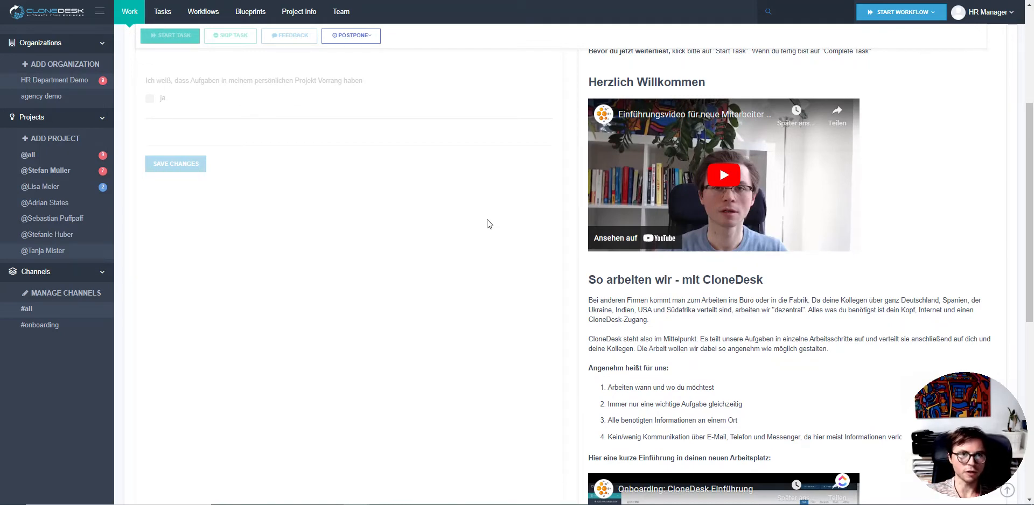
pyautogui.scroll(-3, 533, 293)
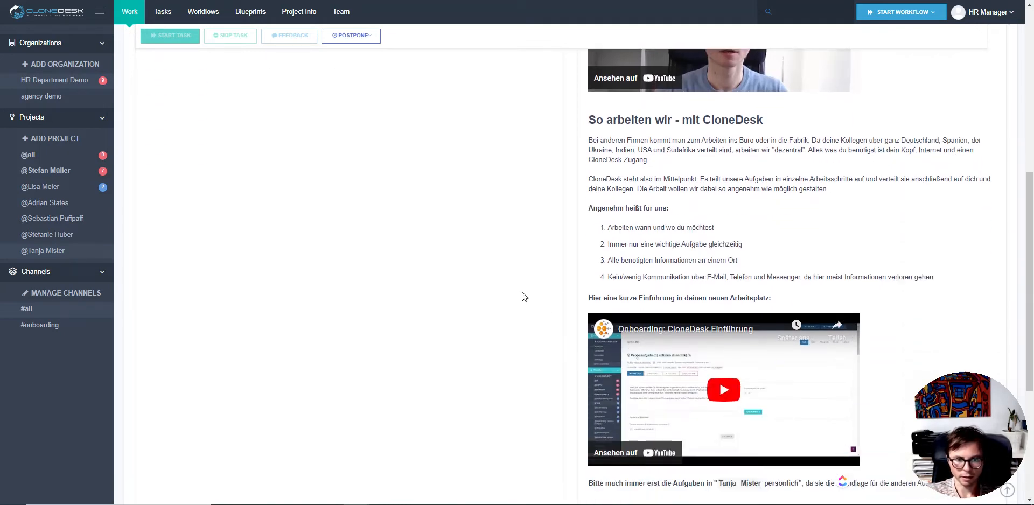
pyautogui.scroll(5, 549, 313)
pyautogui.scroll(2, 531, 296)
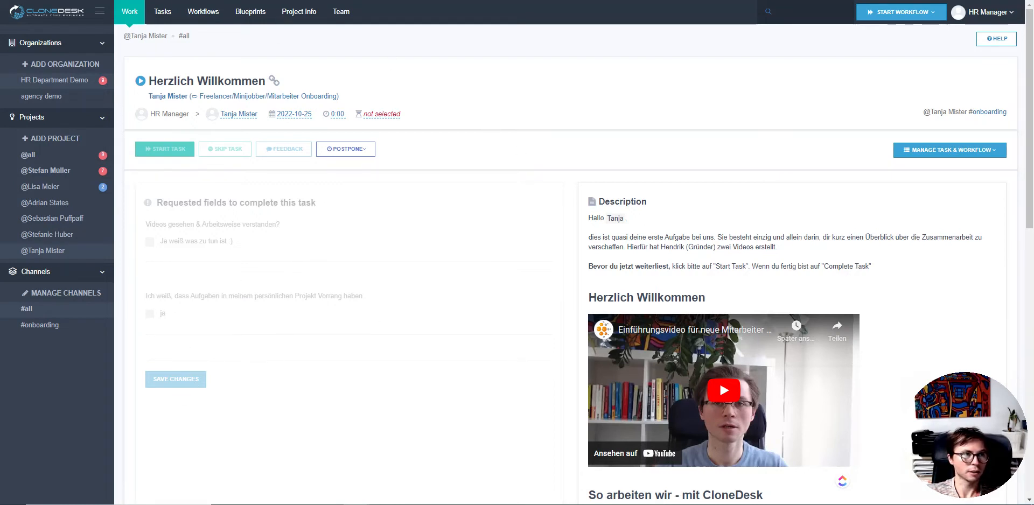
pyautogui.click(215, 0)
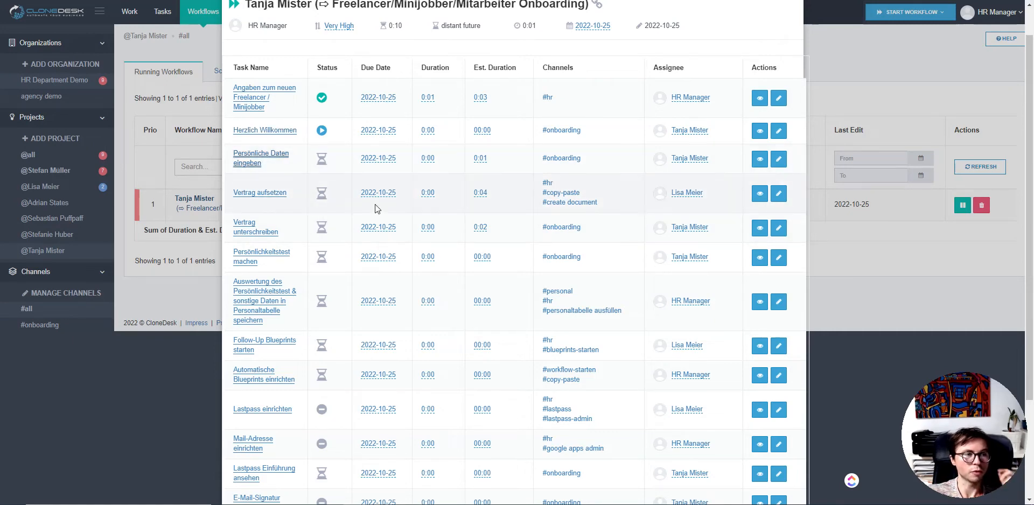
# Open the Persönliche Daten eingeben task, review its requested personal, bank and tax fields, and close it
pyautogui.click(263, 158)
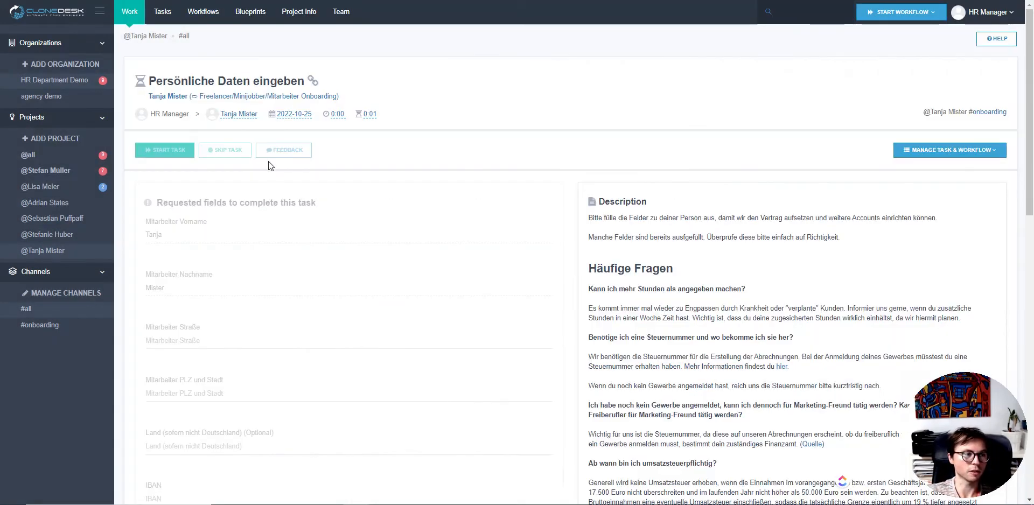
pyautogui.scroll(-5, 298, 194)
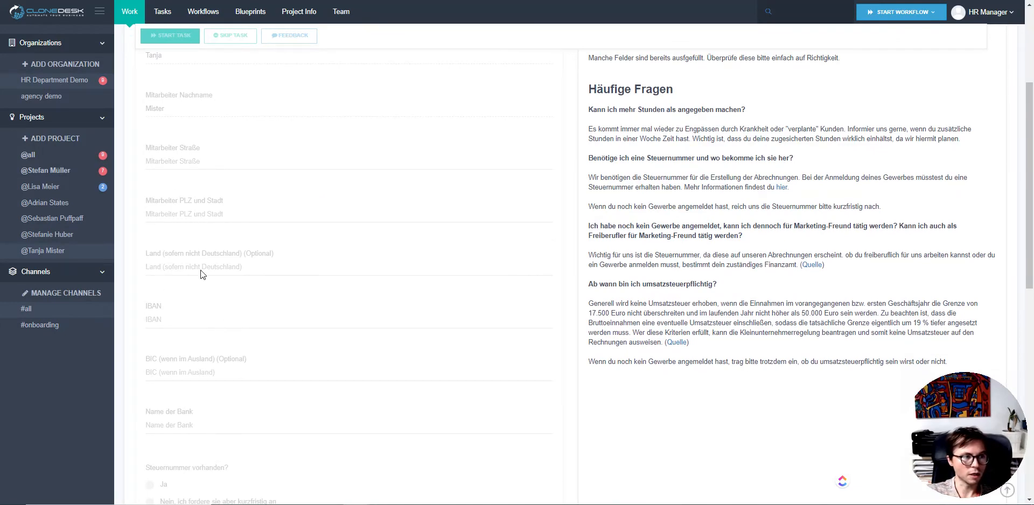
pyautogui.scroll(-2, 214, 272)
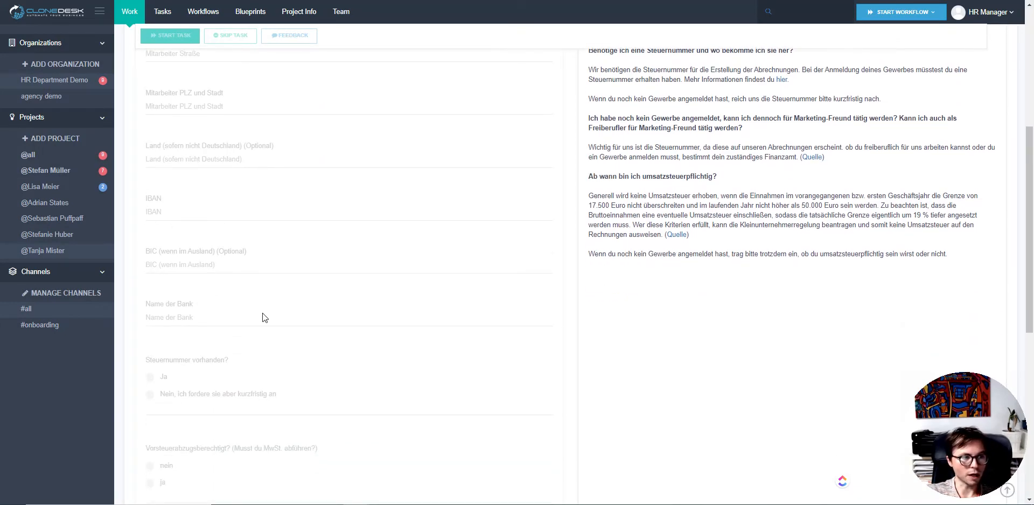
pyautogui.scroll(-2, 263, 318)
pyautogui.scroll(-4, 194, 323)
pyautogui.scroll(5, 196, 291)
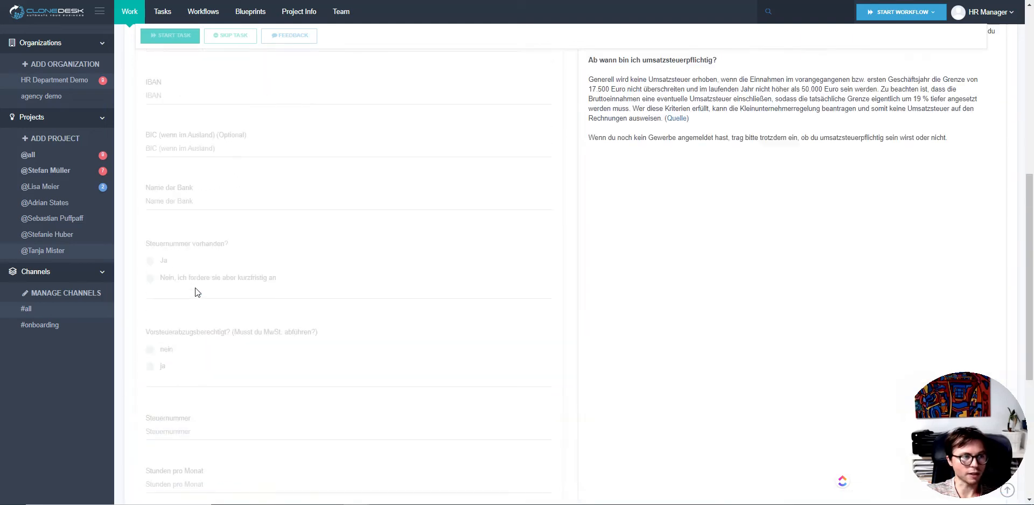
pyautogui.hotkey('ctrl', 'w')
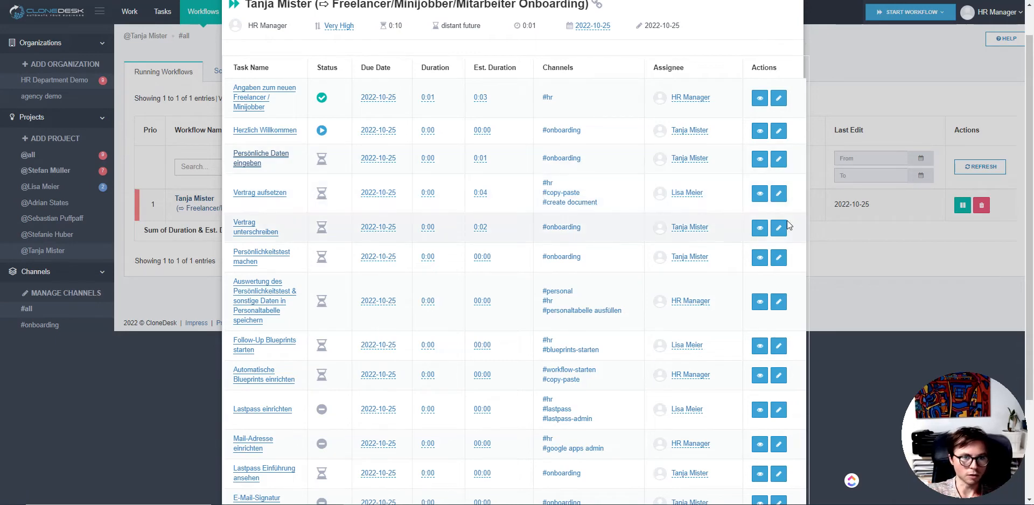
# Open the Vertrag aufsetzen task from the task list and read its numbered instructions for creating the contract
pyautogui.middleClick(265, 195)
pyautogui.click(231, 1)
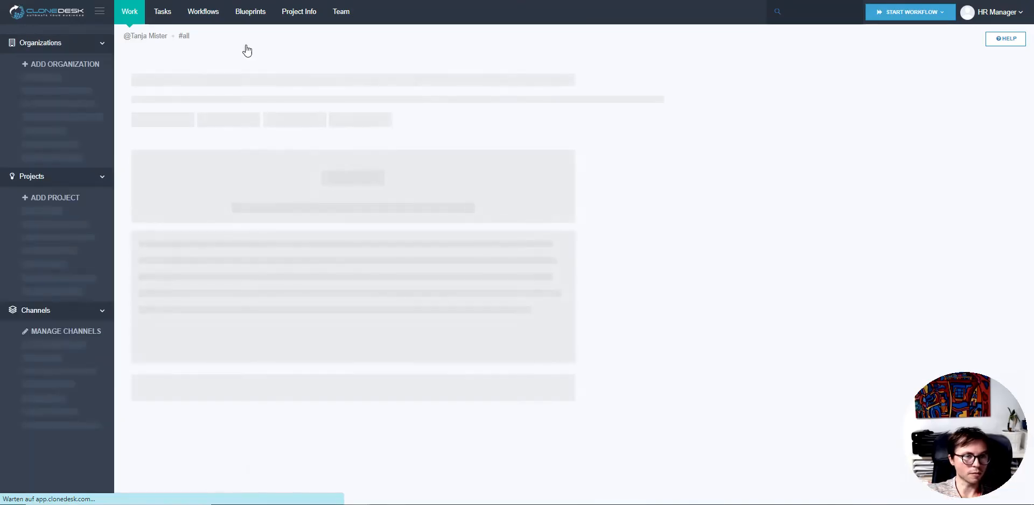
pyautogui.scroll(-3, 619, 158)
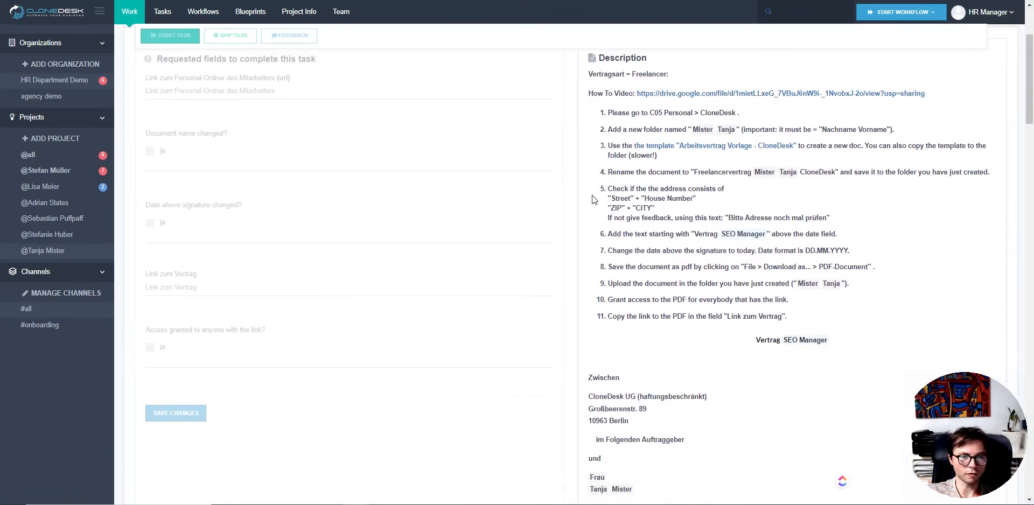
pyautogui.moveTo(586, 101); pyautogui.dragTo(821, 330)
pyautogui.moveTo(586, 98); pyautogui.dragTo(855, 325)
pyautogui.click(848, 316)
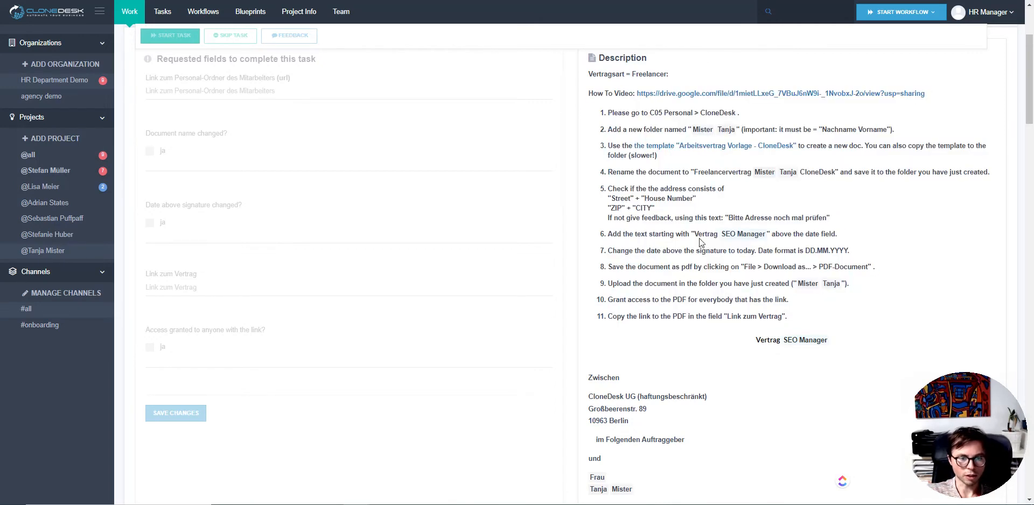
# Examine the job title in the contract heading and the contractor's salutation and name in the parties section
pyautogui.scroll(-4, 669, 235)
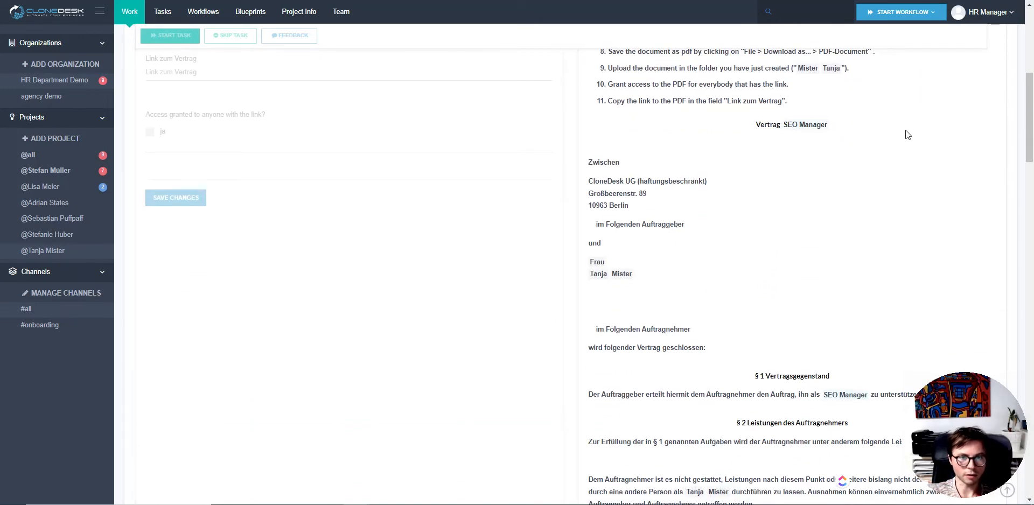
pyautogui.moveTo(780, 128); pyautogui.dragTo(842, 132)
pyautogui.click(866, 147)
pyautogui.scroll(-1, 765, 148)
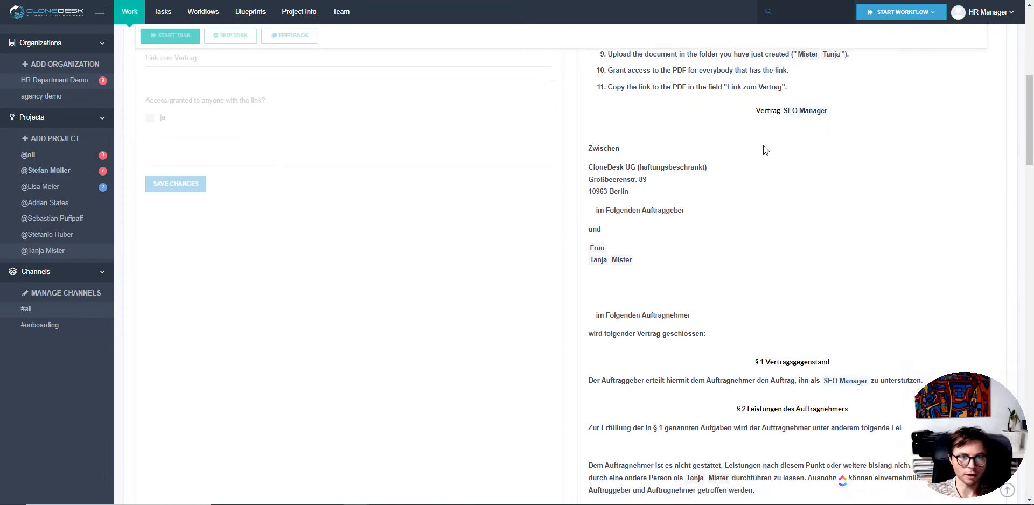
pyautogui.moveTo(573, 105); pyautogui.dragTo(667, 146)
pyautogui.click(683, 141)
pyautogui.scroll(-1, 681, 143)
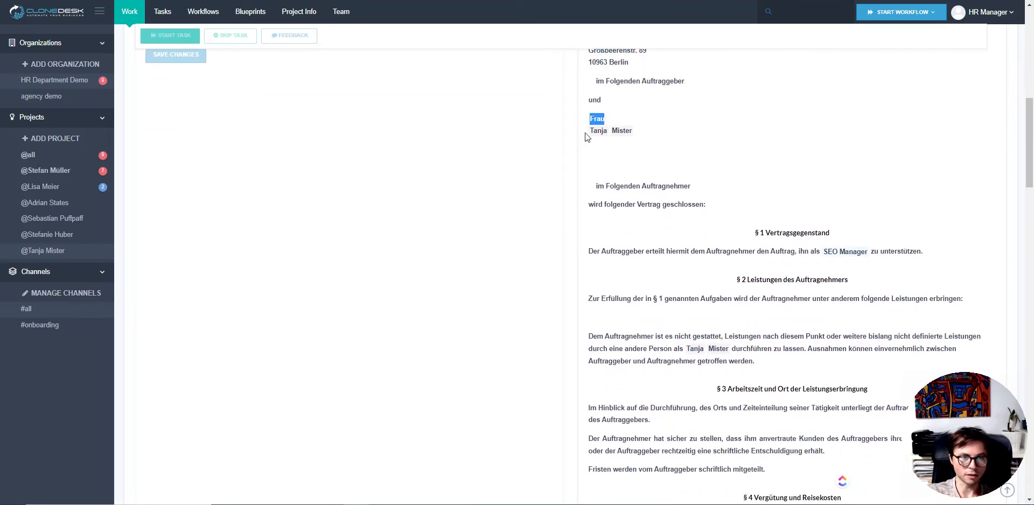
pyautogui.moveTo(586, 133); pyautogui.dragTo(618, 134)
pyautogui.click(669, 132)
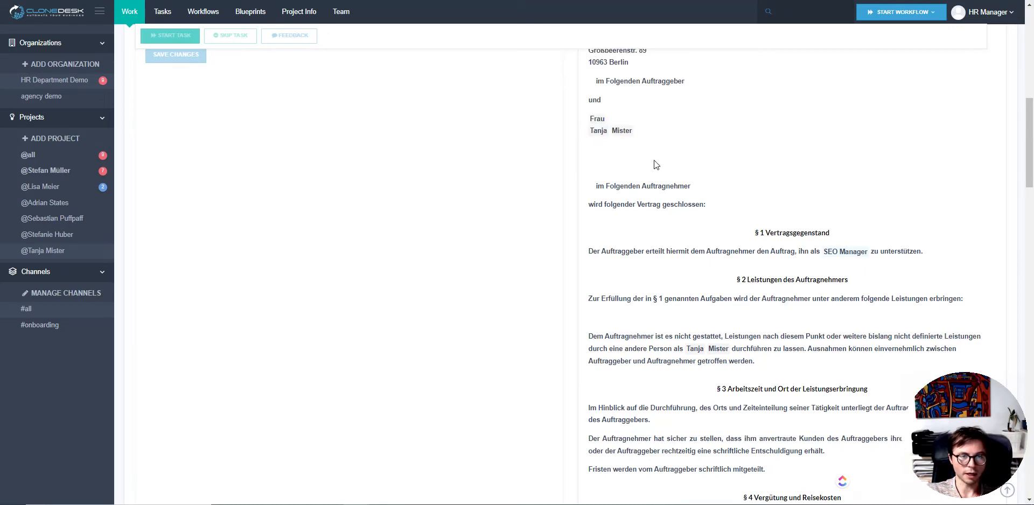
# Examine the filled-in values in the contract clauses, including the job title in § 1, pay in § 4 and start date in § 10
pyautogui.scroll(-1, 644, 162)
pyautogui.scroll(-1, 641, 167)
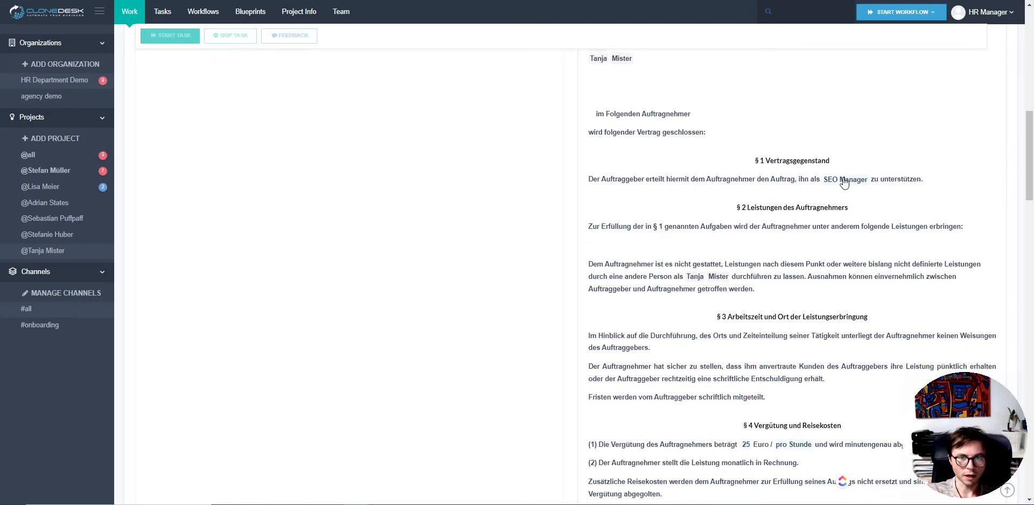
pyautogui.scroll(-2, 716, 184)
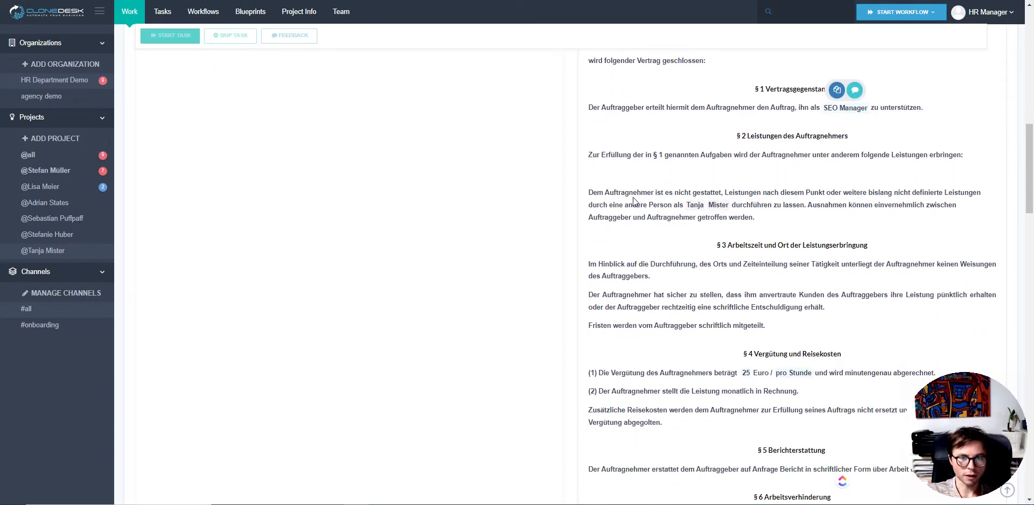
pyautogui.scroll(-2, 633, 198)
pyautogui.moveTo(740, 266); pyautogui.dragTo(832, 269)
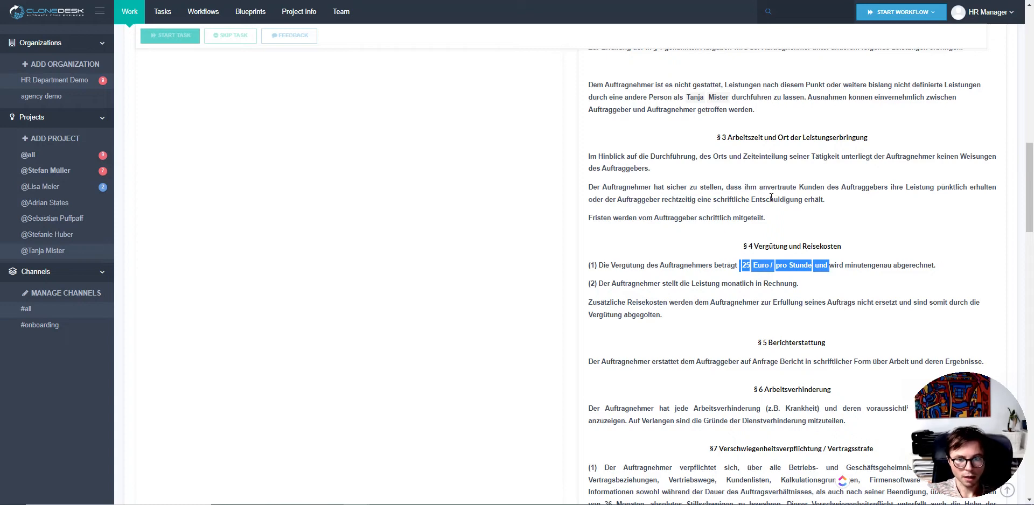
pyautogui.scroll(-3, 776, 199)
pyautogui.scroll(4, 770, 198)
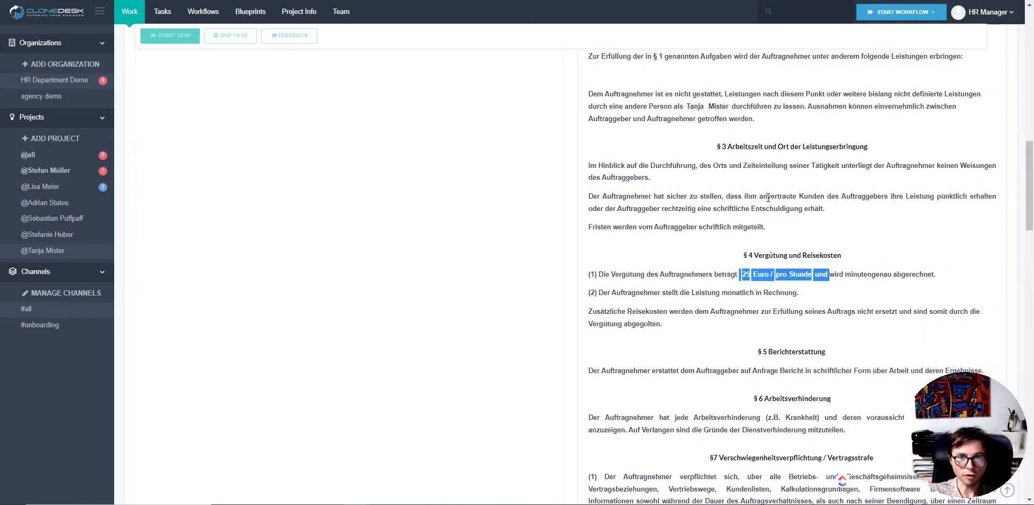
pyautogui.scroll(-2, 714, 203)
pyautogui.scroll(-9, 714, 203)
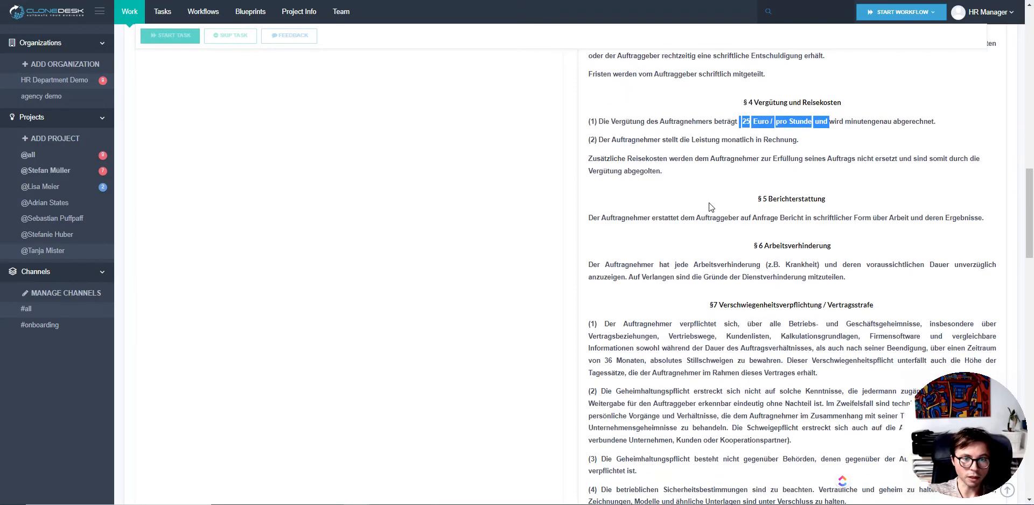
pyautogui.scroll(-3, 710, 203)
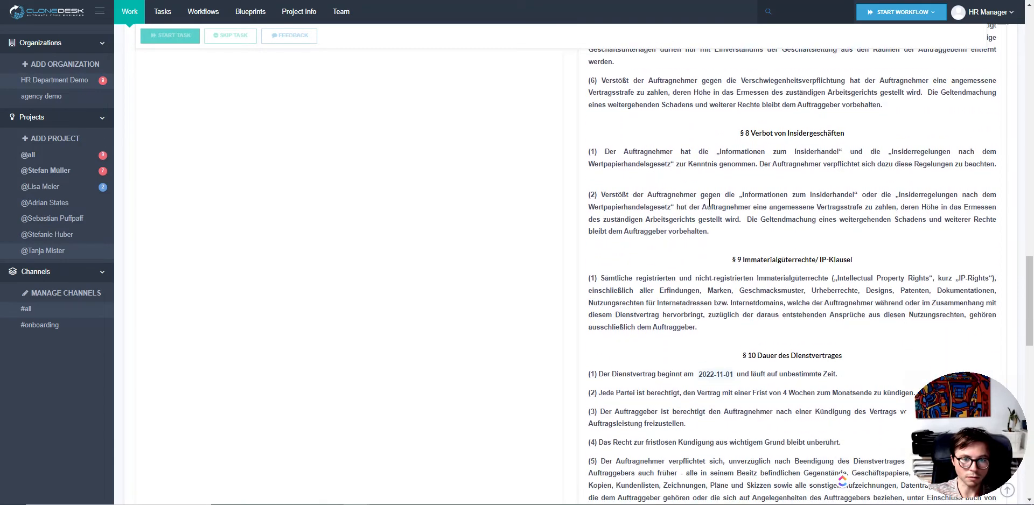
pyautogui.moveTo(625, 369); pyautogui.dragTo(800, 369)
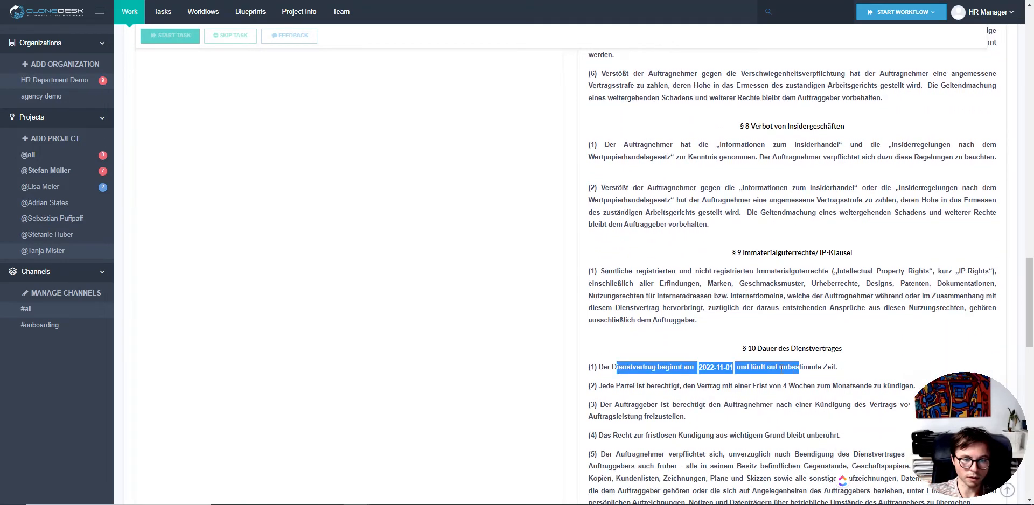
pyautogui.click(780, 369)
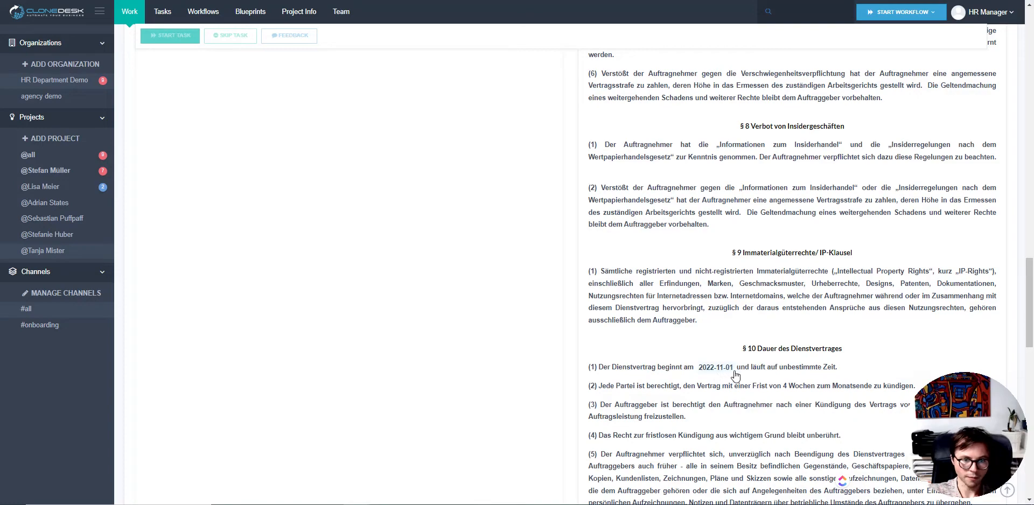
pyautogui.scroll(-5, 767, 338)
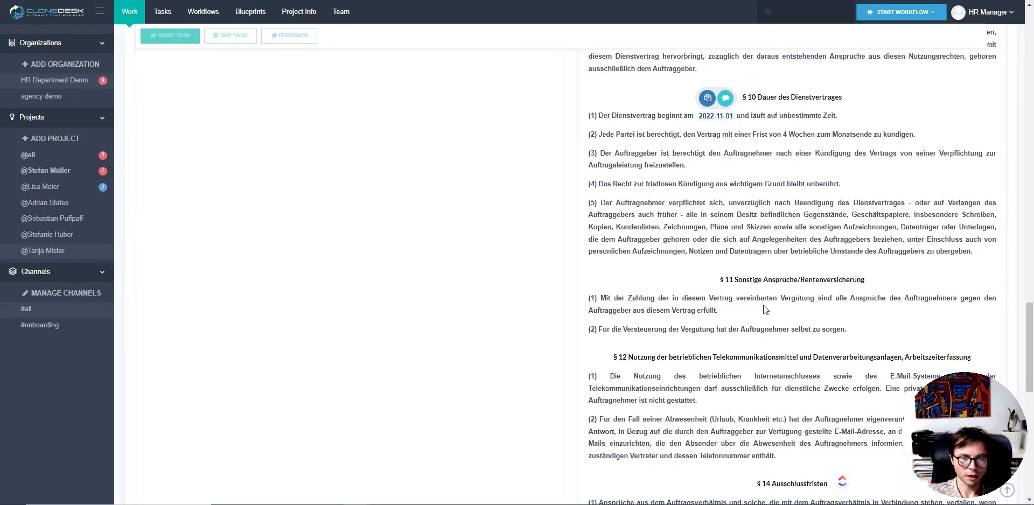
# Highlight the full contract text from the Vertrag heading to the end of § 16, and clear the selection
pyautogui.scroll(15, 768, 297)
pyautogui.scroll(7, 768, 297)
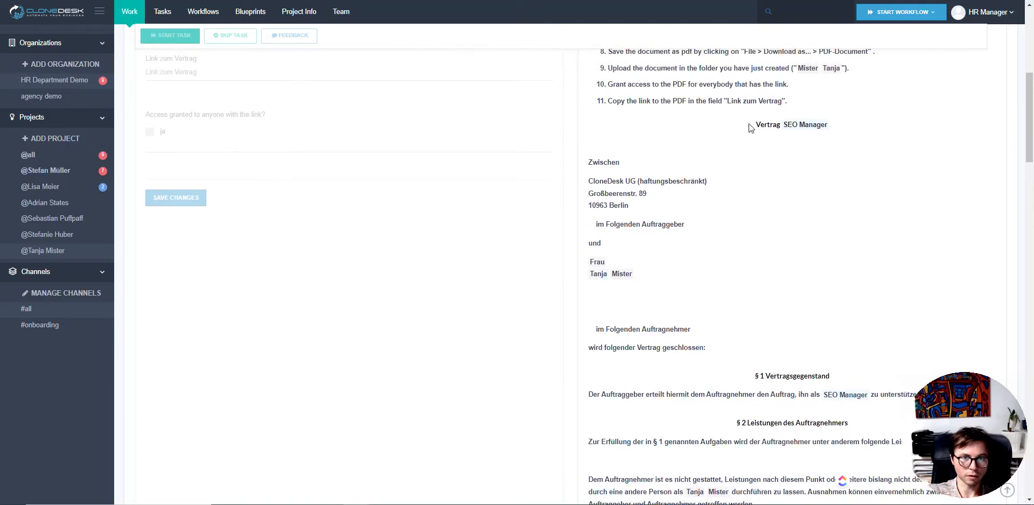
pyautogui.moveTo(751, 128); pyautogui.dragTo(848, 308)
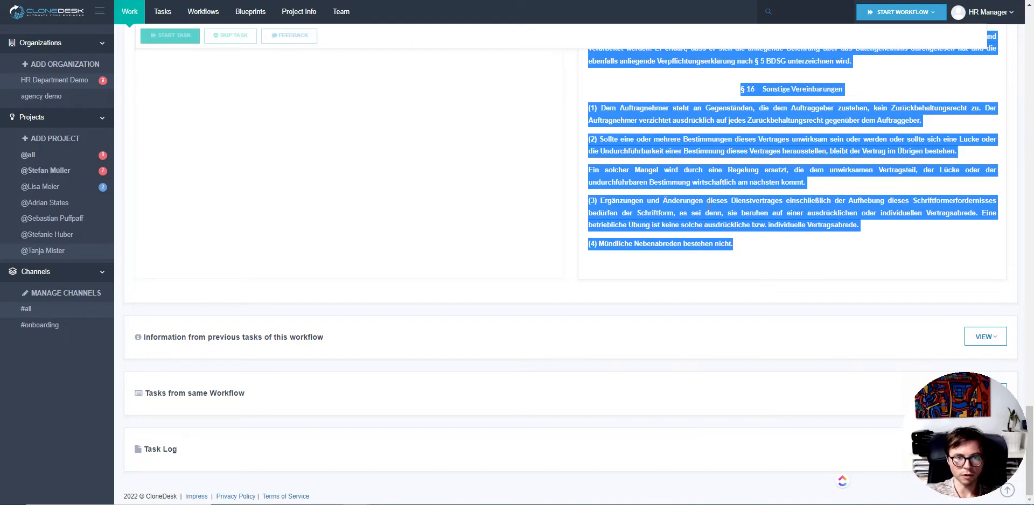
pyautogui.scroll(15, 668, 194)
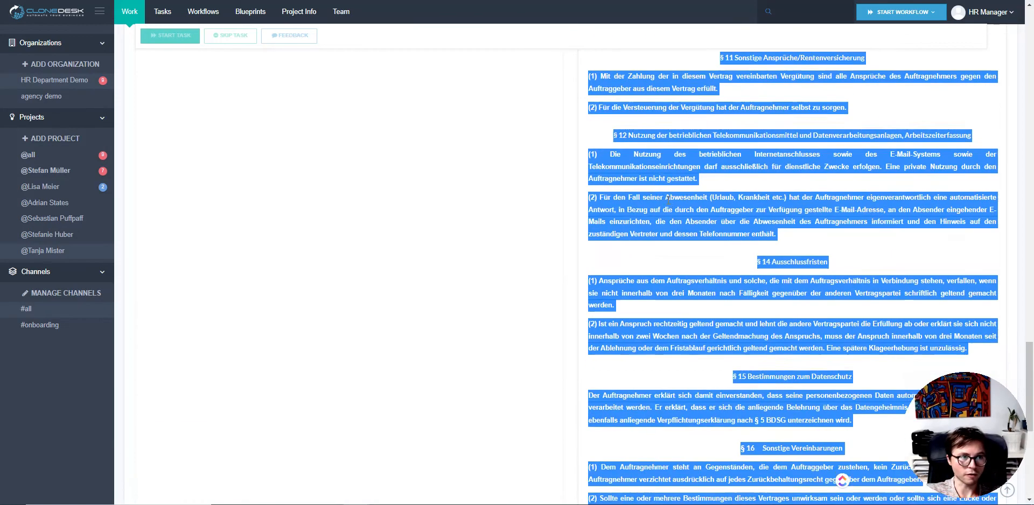
pyautogui.scroll(10, 649, 194)
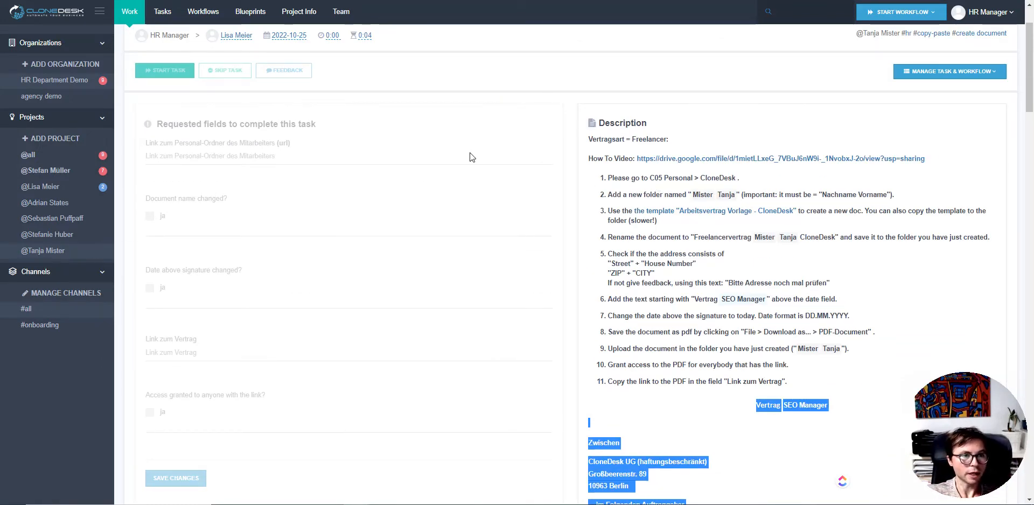
pyautogui.click(492, 112)
# Review the Vertrag aufsetzen task's header and highlight its description instructions from Vertragsart to the final steps
pyautogui.scroll(1, 493, 111)
pyautogui.scroll(1, 492, 112)
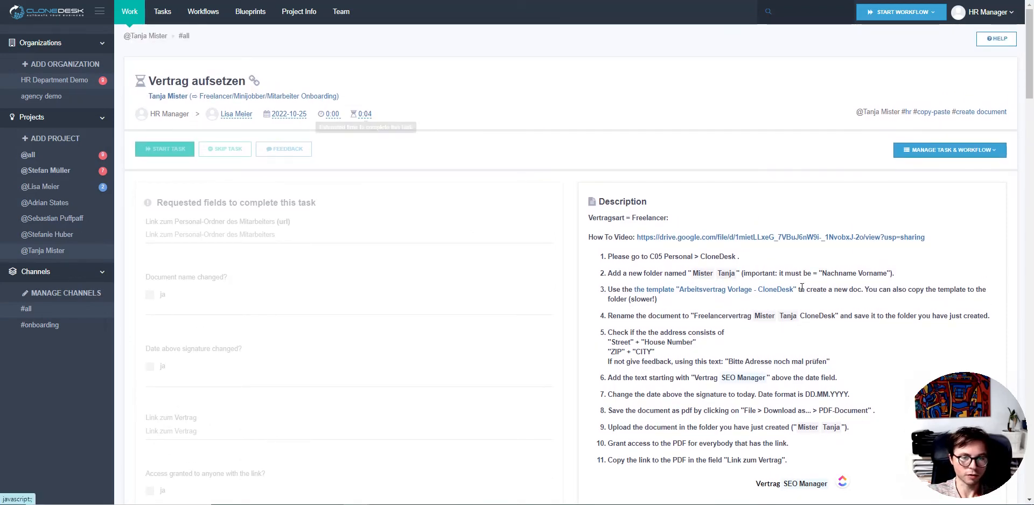
pyautogui.moveTo(575, 207); pyautogui.dragTo(821, 430)
pyautogui.click(704, 201)
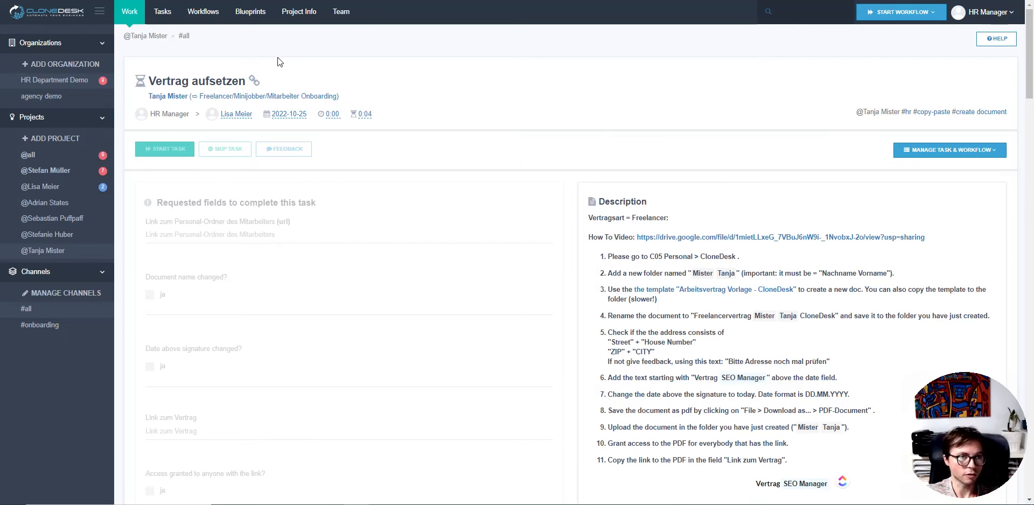
pyautogui.moveTo(75, 167)
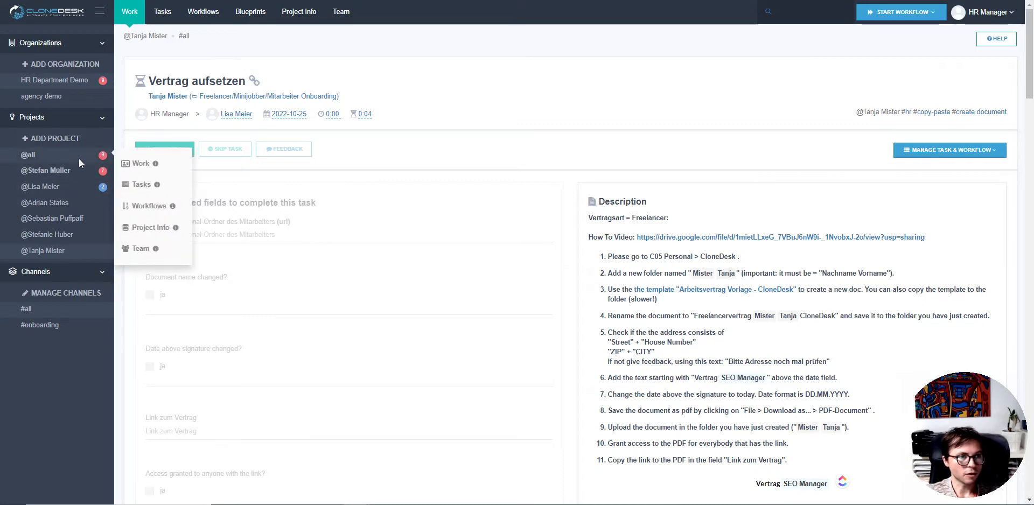
pyautogui.click(157, 207)
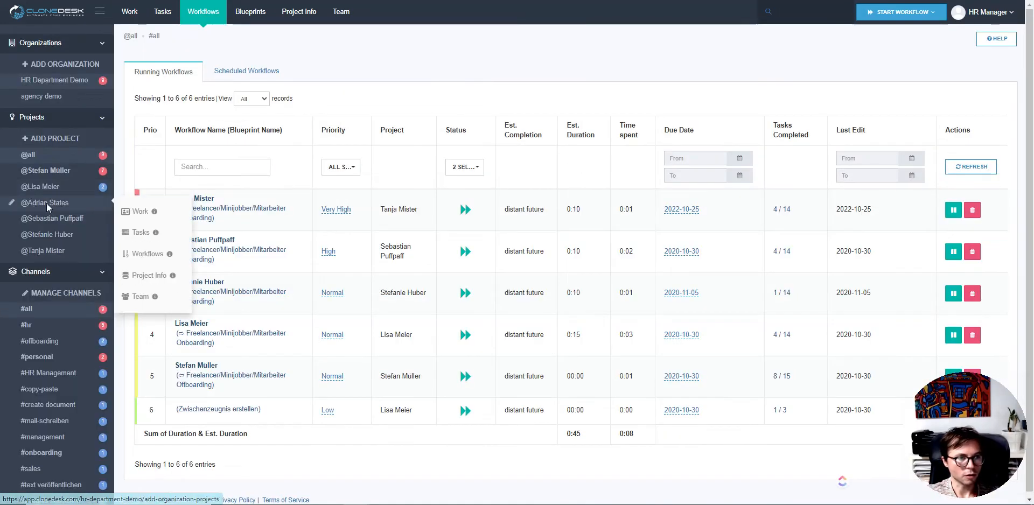
pyautogui.moveTo(15, 153)
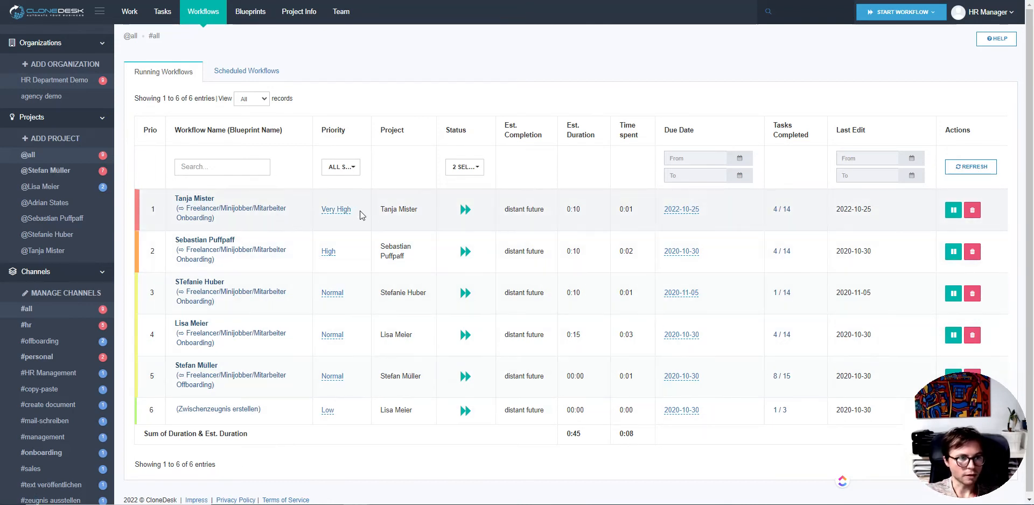
pyautogui.moveTo(362, 214); pyautogui.dragTo(181, 213)
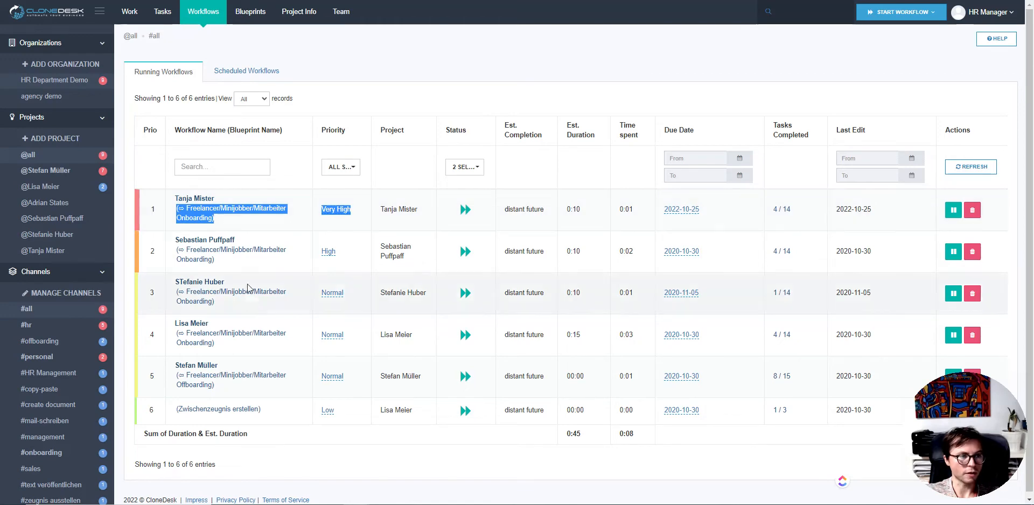
pyautogui.click(162, 18)
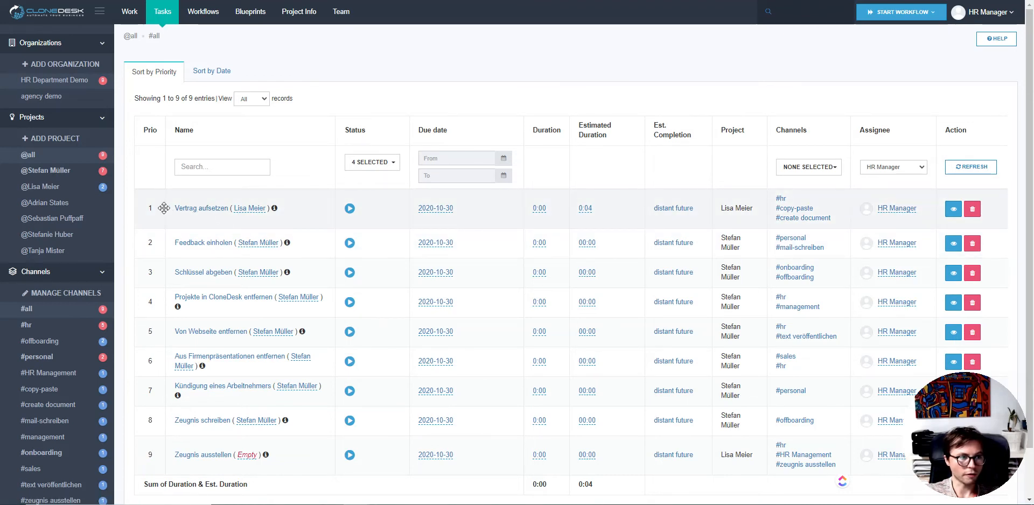
pyautogui.moveTo(172, 209); pyautogui.dragTo(282, 212)
pyautogui.click(301, 214)
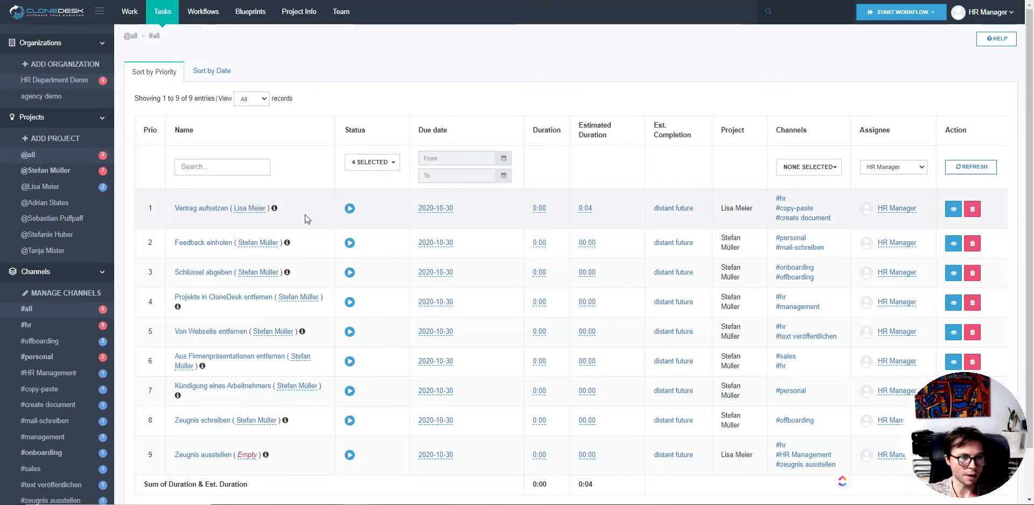
pyautogui.click(874, 168)
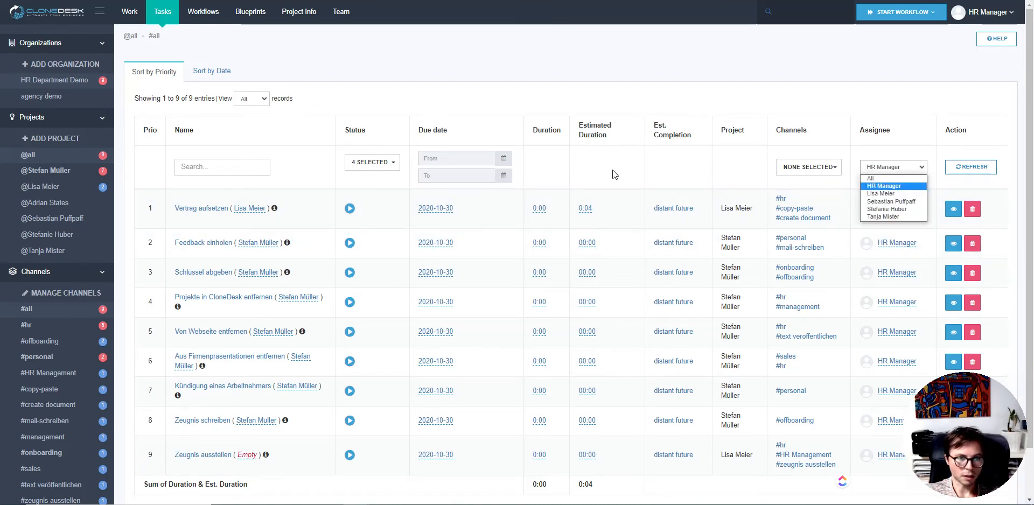
# Add the Waiting status to the task list's status filter and apply it
pyautogui.click(372, 162)
pyautogui.click(349, 242)
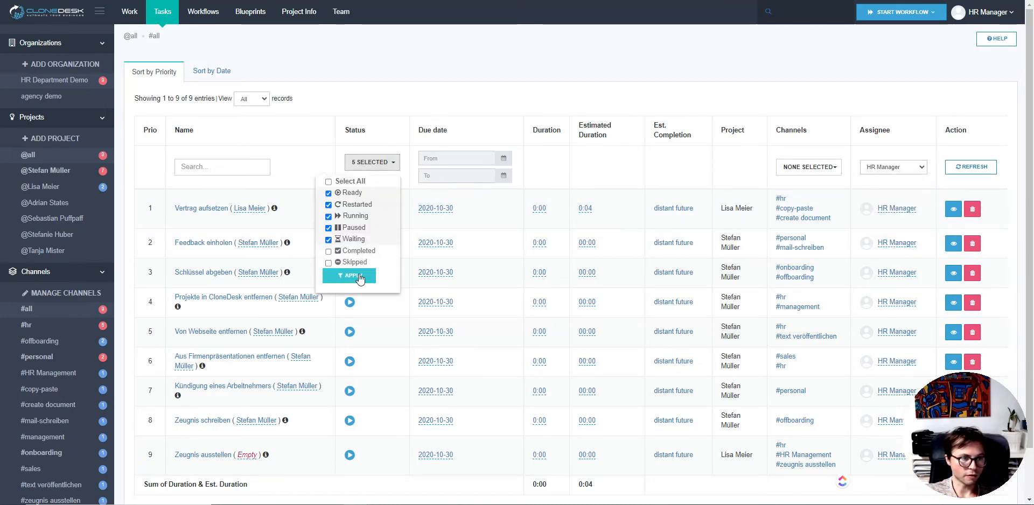
pyautogui.click(357, 276)
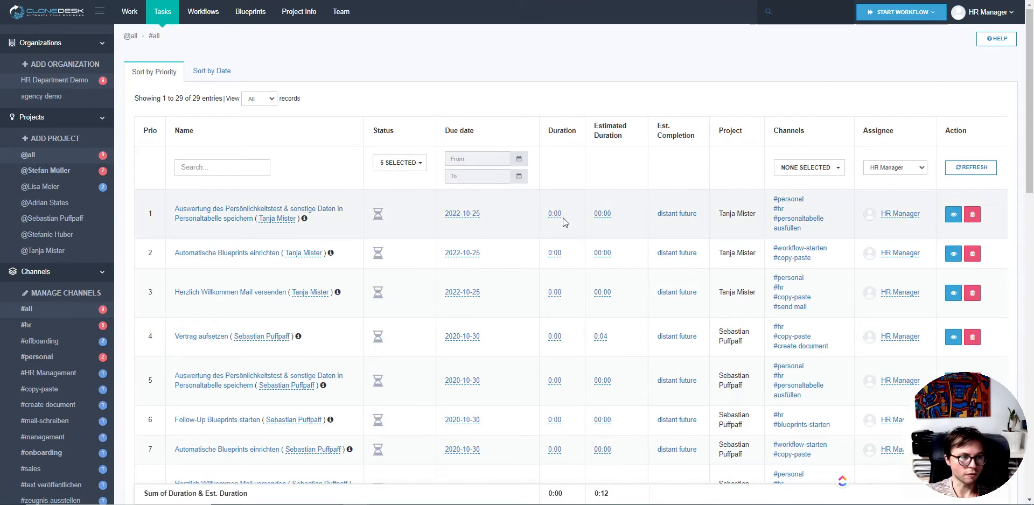
# Examine the filtered task list, comparing waiting and ready tasks across the employees' onboarding and offboarding projects
pyautogui.scroll(-5, 563, 215)
pyautogui.scroll(4, 535, 219)
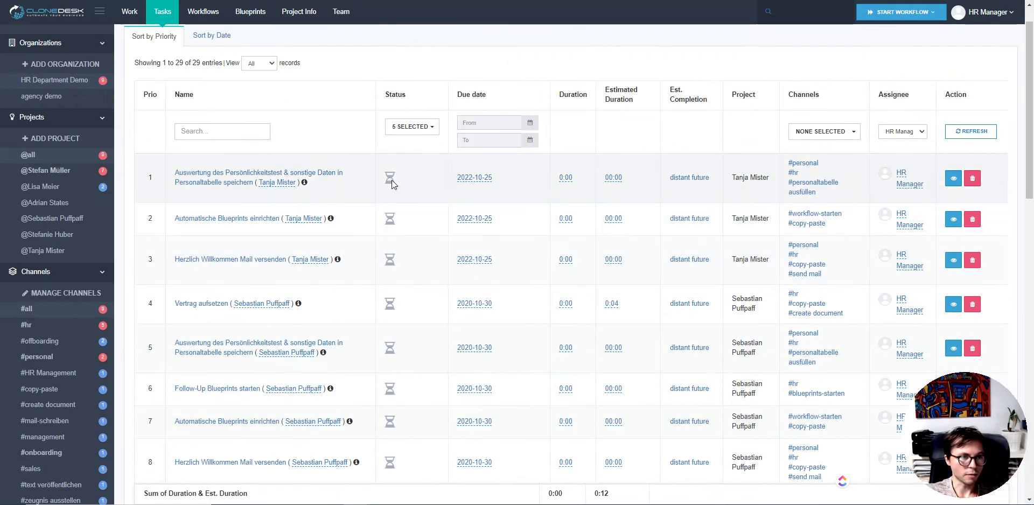
pyautogui.moveTo(391, 182)
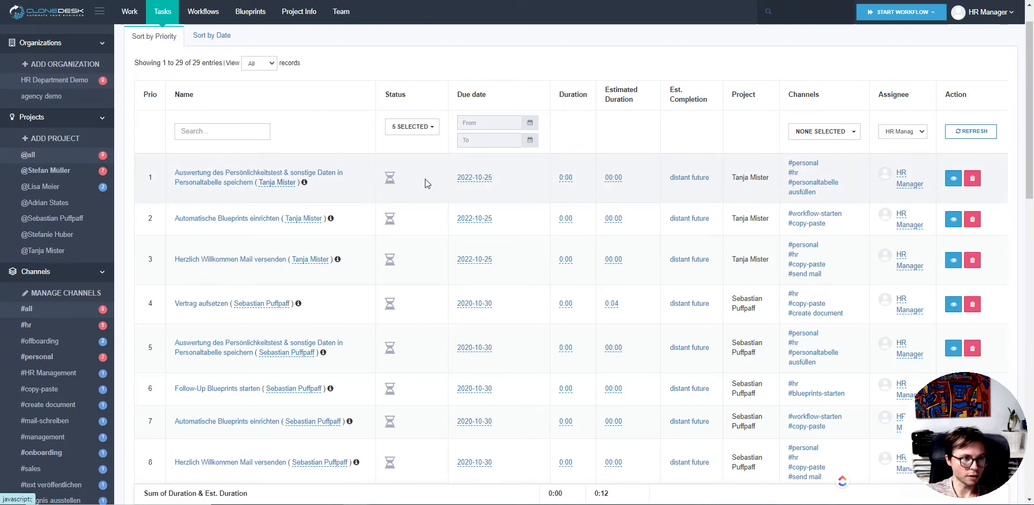
pyautogui.moveTo(386, 182)
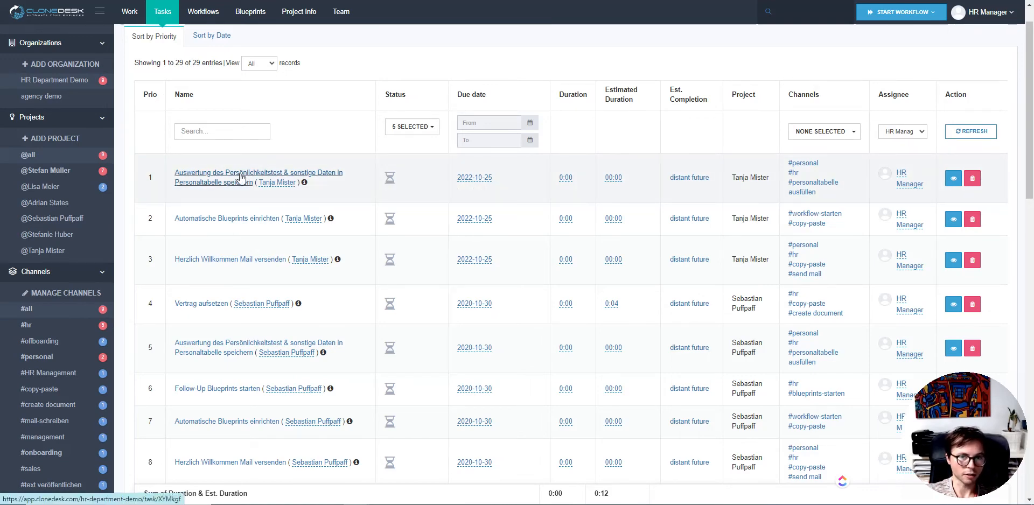
pyautogui.scroll(-10, 461, 191)
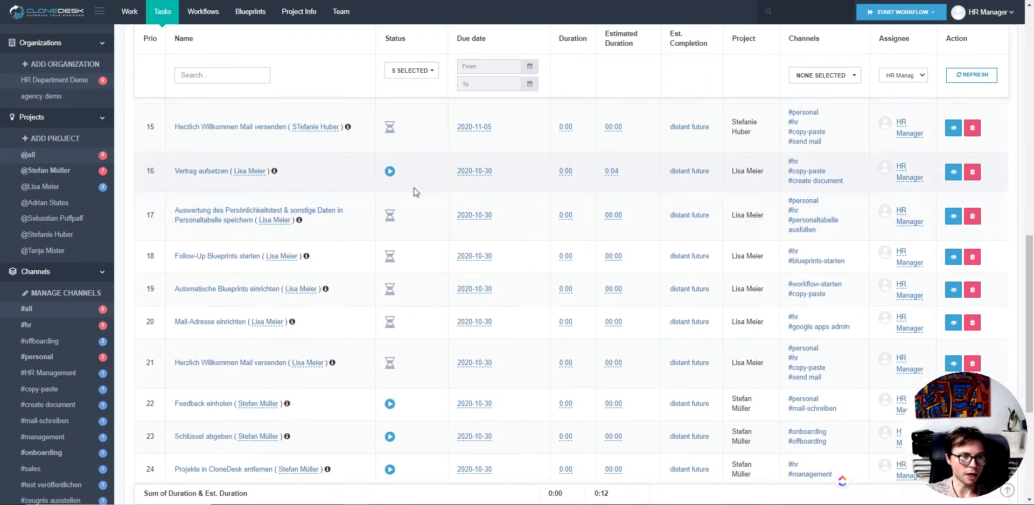
pyautogui.scroll(-2, 390, 172)
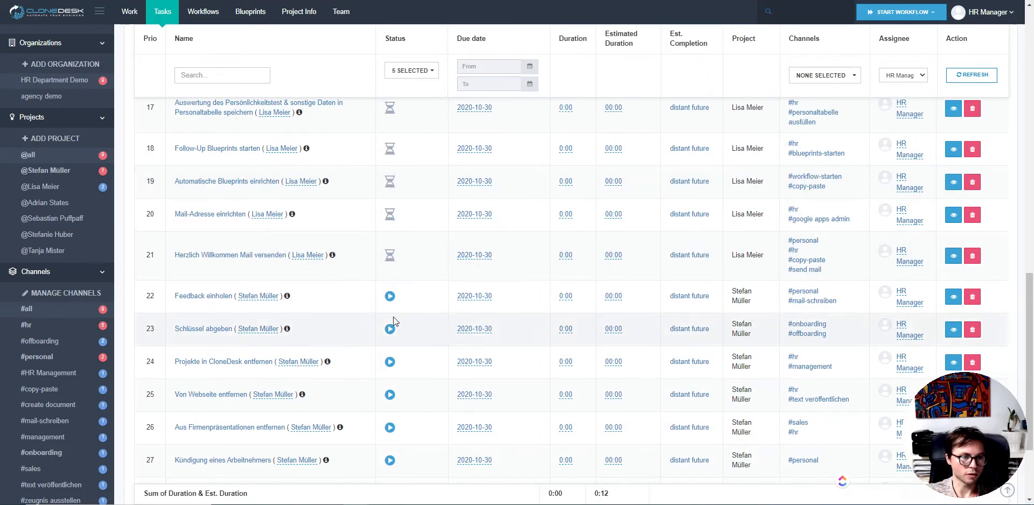
pyautogui.scroll(-1, 345, 323)
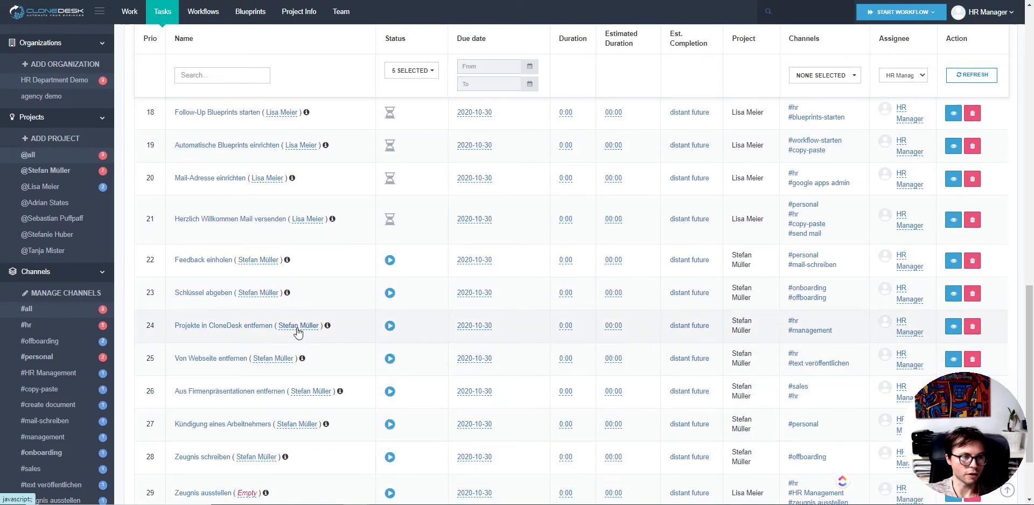
pyautogui.click(389, 261)
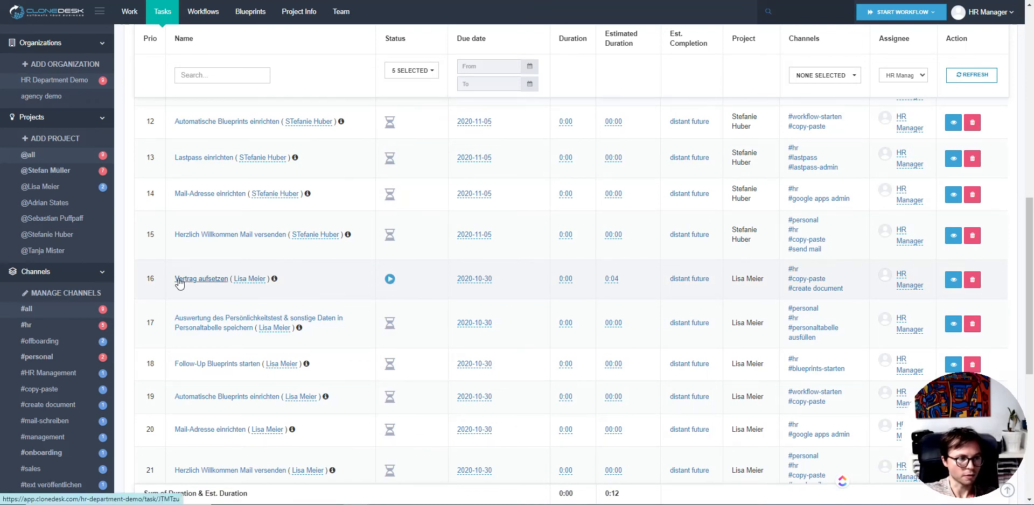
pyautogui.scroll(-1, 479, 227)
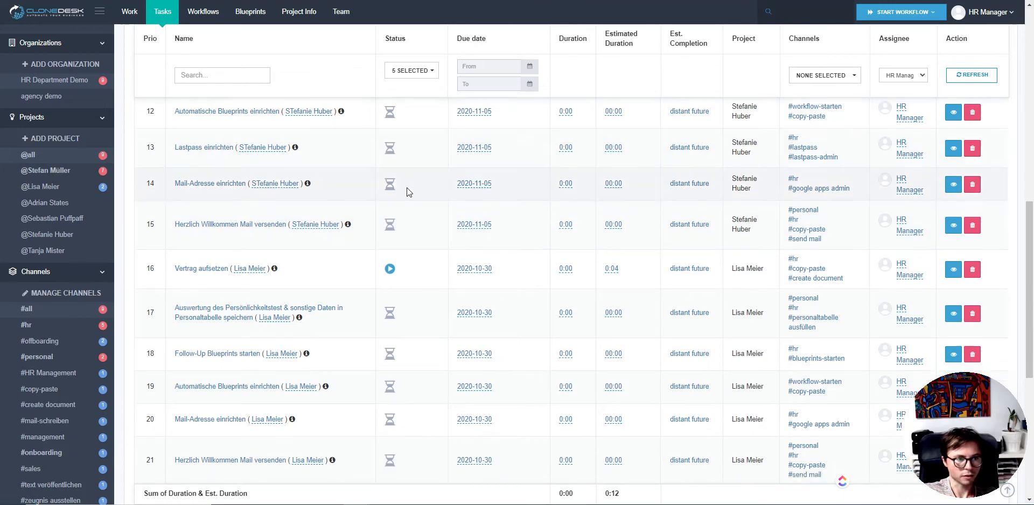
pyautogui.scroll(5, 402, 160)
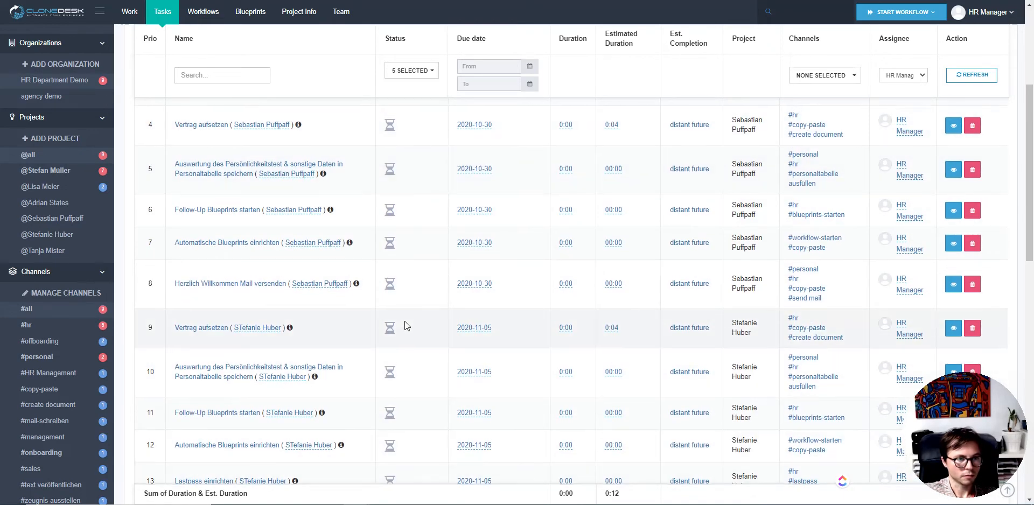
pyautogui.scroll(4, 405, 321)
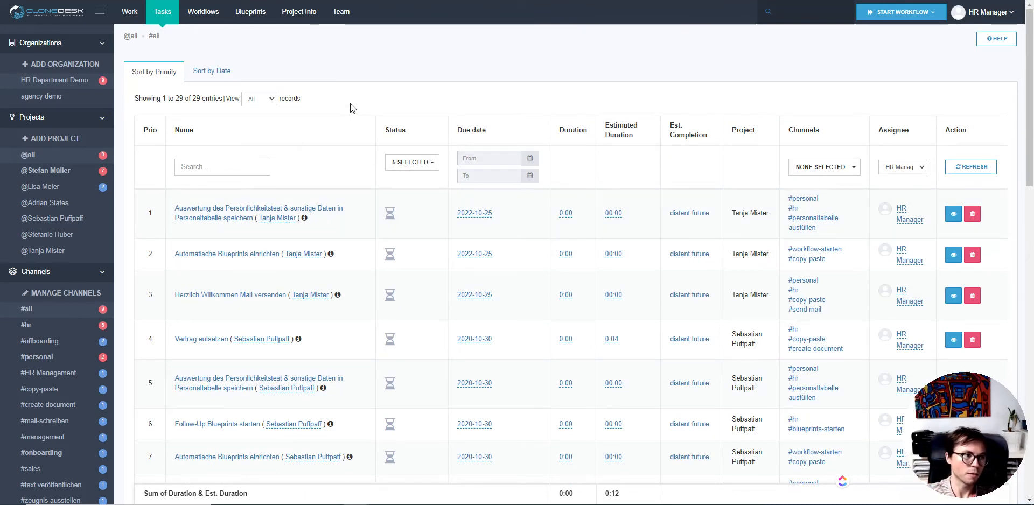
# Open the new employee's project info and highlight the labels from Mitarbeiter Nachname to Mitarbeiter Anrede in turn
pyautogui.moveTo(73, 257)
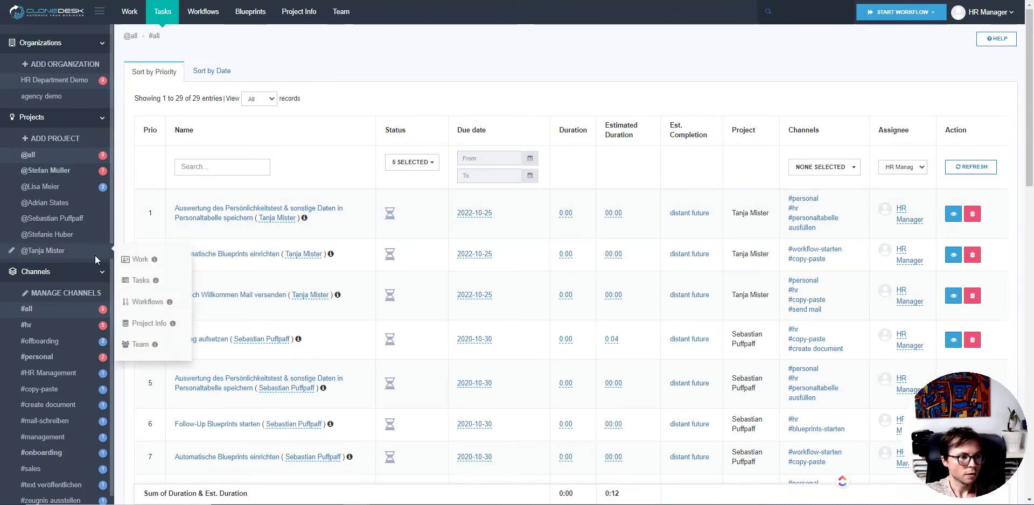
pyautogui.click(147, 325)
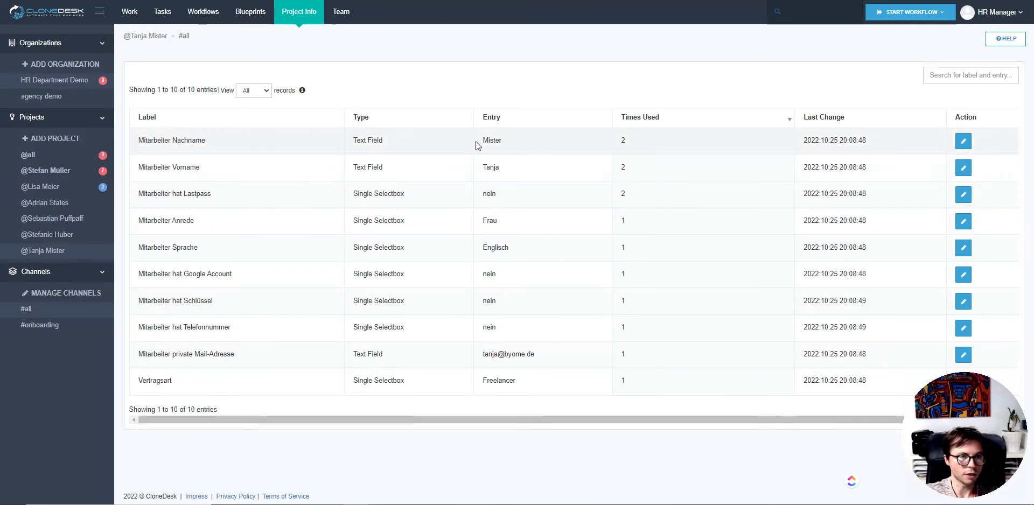
pyautogui.moveTo(482, 140); pyautogui.dragTo(521, 141)
pyautogui.moveTo(173, 140); pyautogui.dragTo(234, 144)
pyautogui.moveTo(153, 168); pyautogui.dragTo(230, 175)
pyautogui.moveTo(147, 195); pyautogui.dragTo(291, 201)
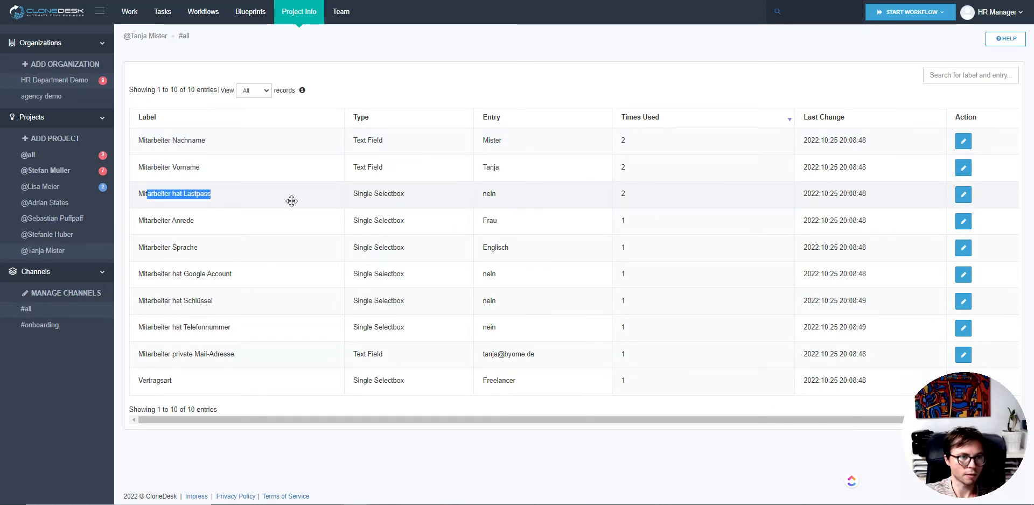
pyautogui.moveTo(144, 221); pyautogui.dragTo(237, 224)
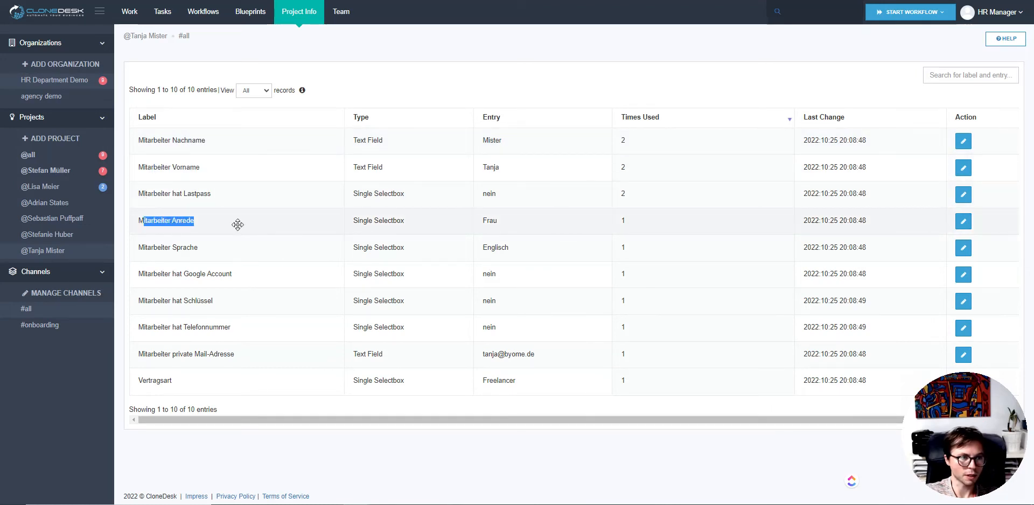
pyautogui.click(249, 178)
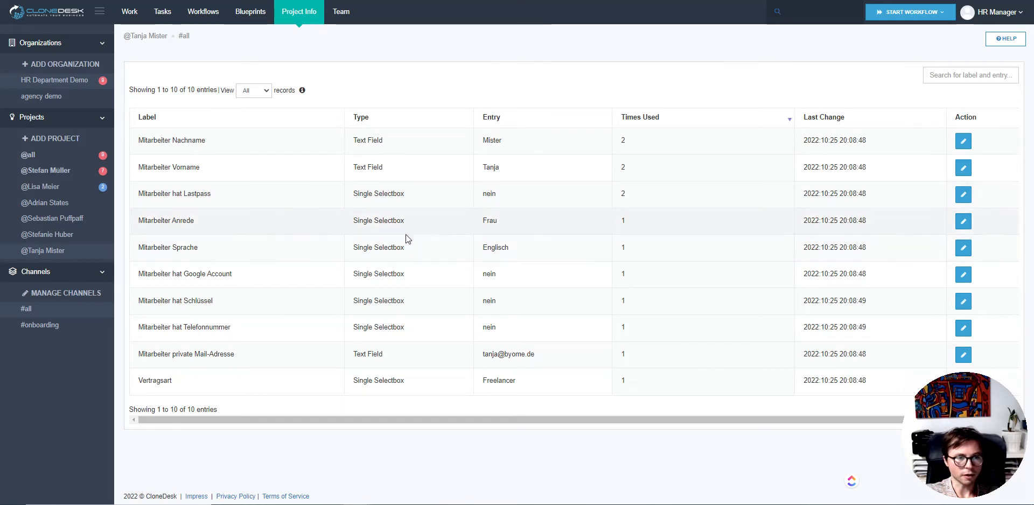
# Search the project info fields for "mail" and highlight the entry of Mitarbeiter private Mail-Adresse
pyautogui.click(953, 75)
pyautogui.write('mail')
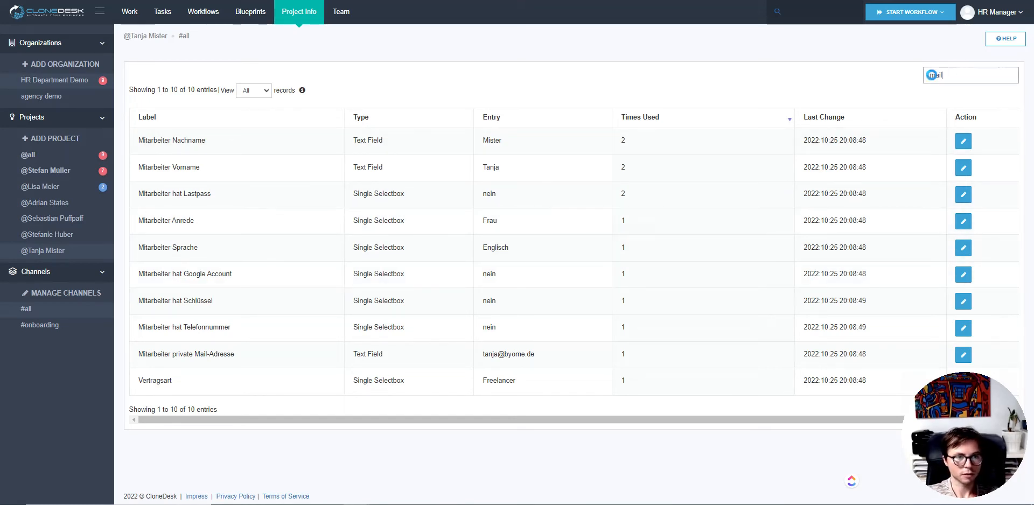
pyautogui.moveTo(467, 140); pyautogui.dragTo(609, 149)
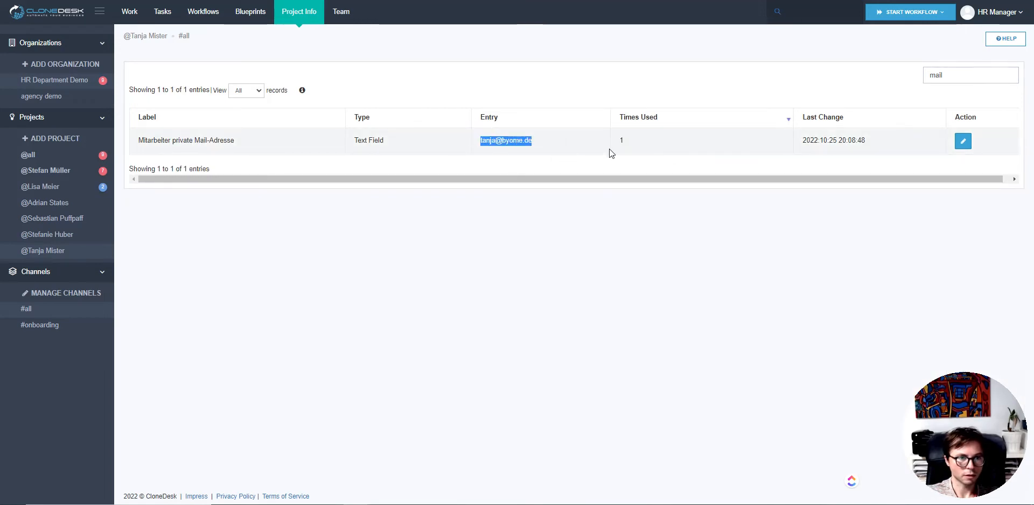
# Edit the Mitarbeiter private Mail-Adresse field, shortening the domain name by its last letter and changing the ending to com
pyautogui.click(963, 141)
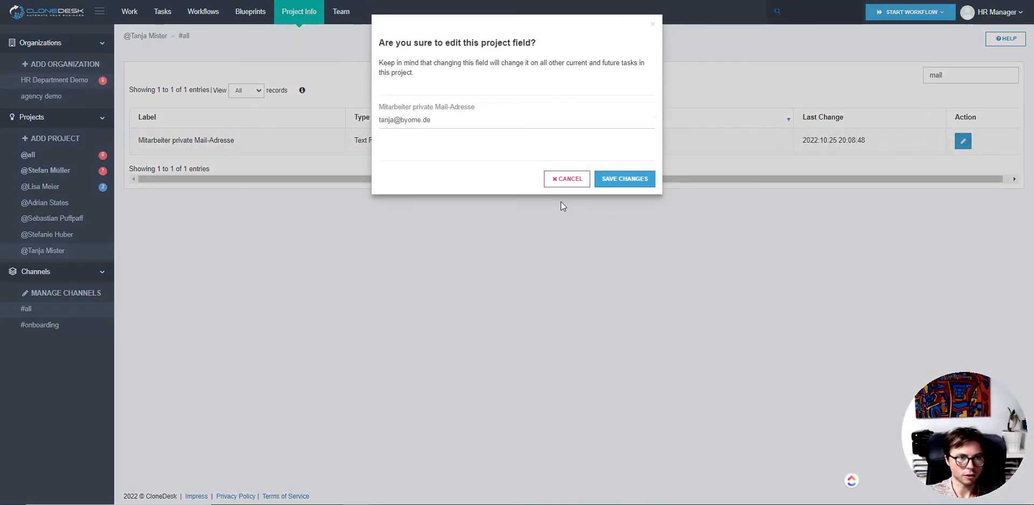
pyautogui.click(421, 120)
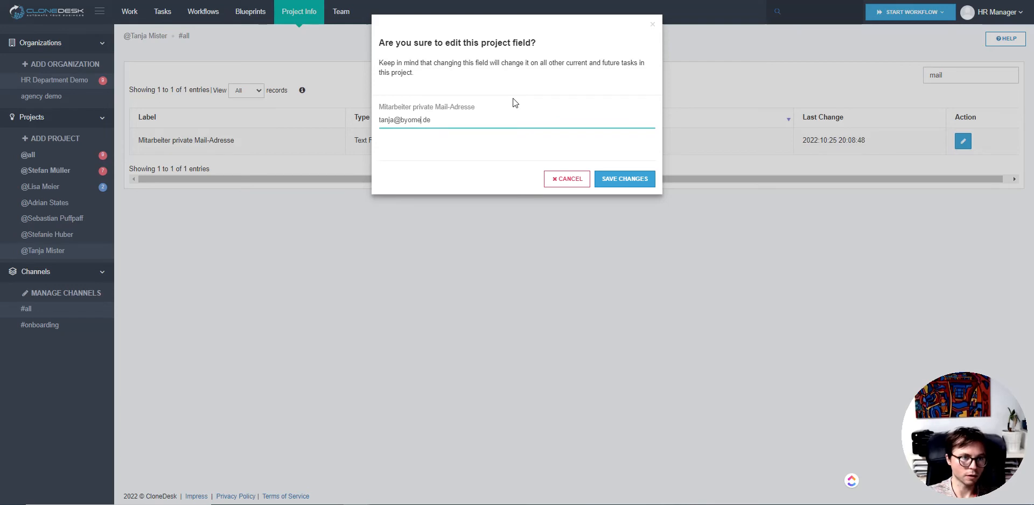
pyautogui.press('BackSpace')
pyautogui.press('Right')
pyautogui.hotkey('shift', 'Right')
pyautogui.hotkey('shift', 'Right')
pyautogui.write('com')
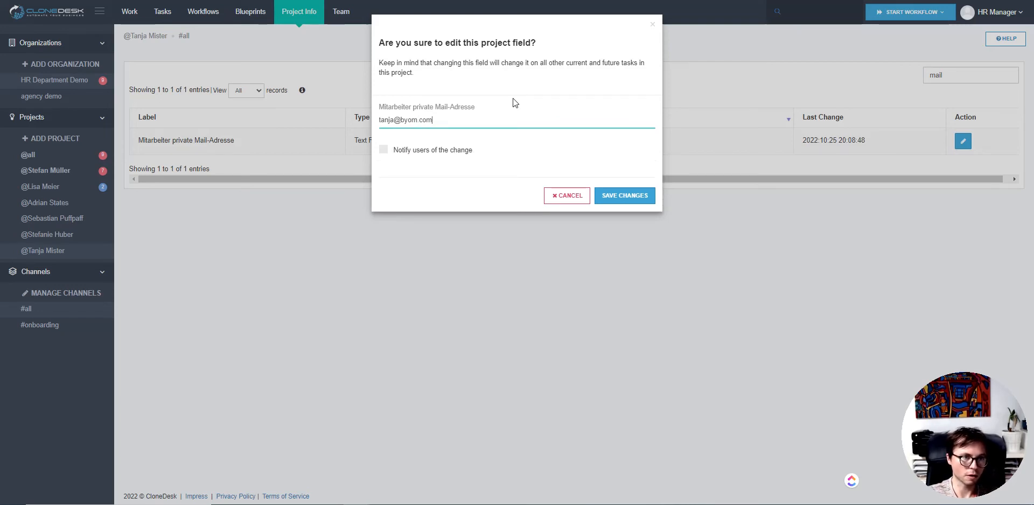
# Enable notifying users of the change with the message "Hey, she has a new email address" and save the field
pyautogui.click(428, 152)
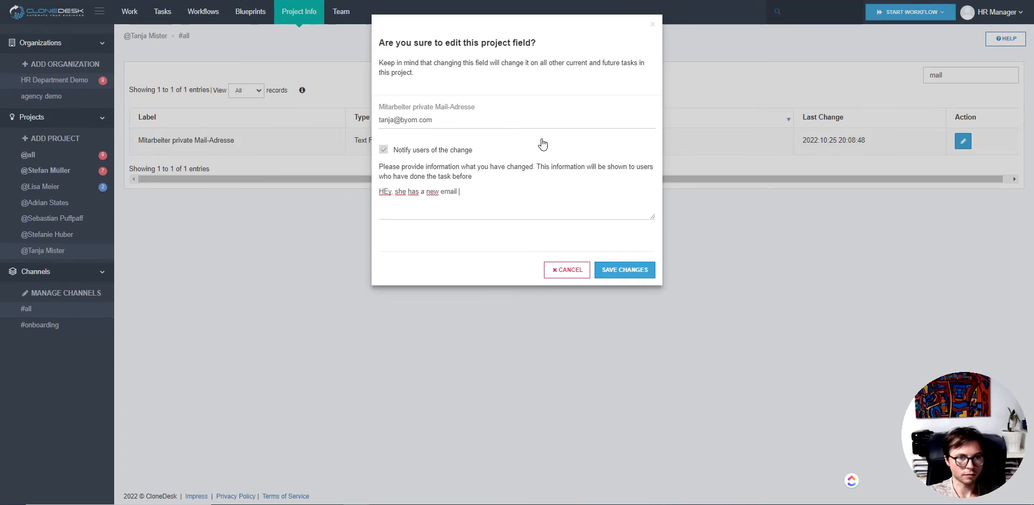
pyautogui.write('address')
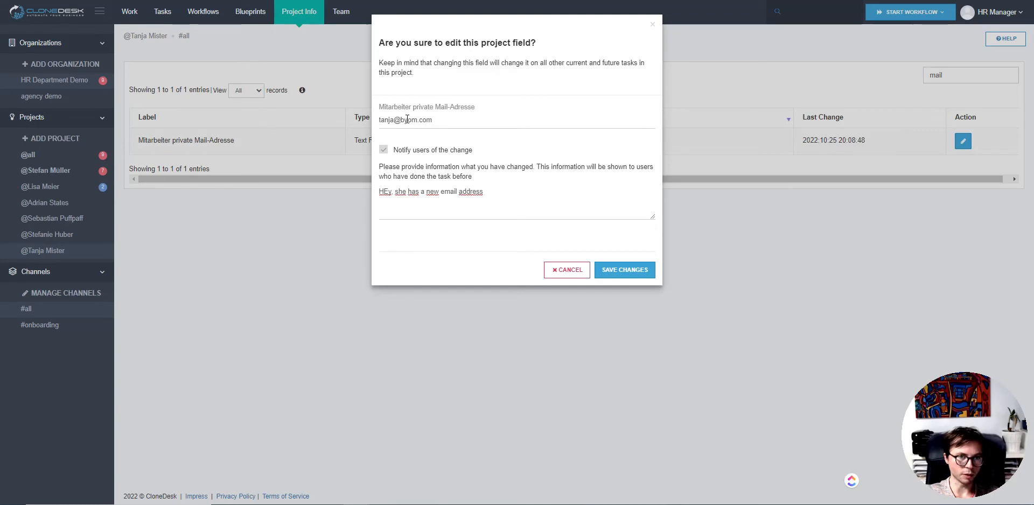
pyautogui.moveTo(381, 119); pyautogui.dragTo(444, 120)
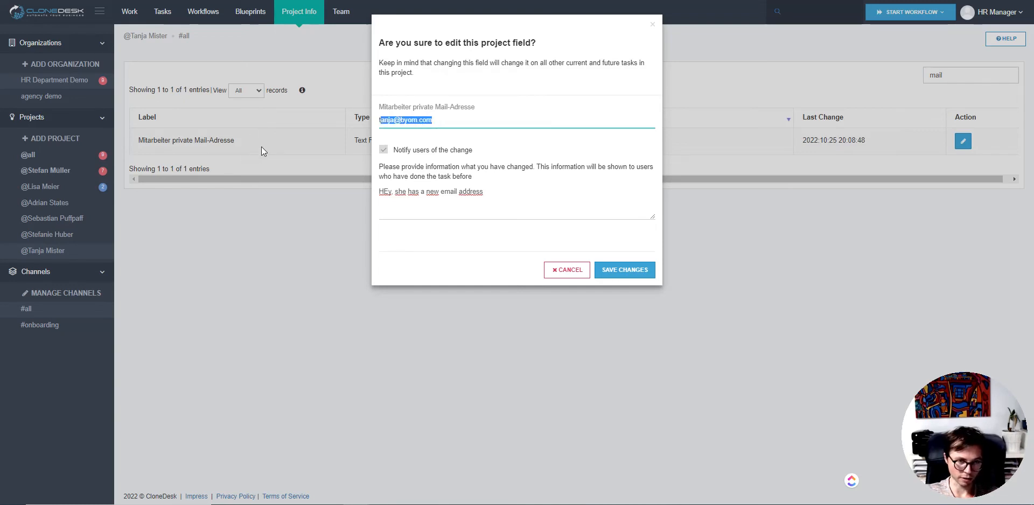
pyautogui.click(444, 120)
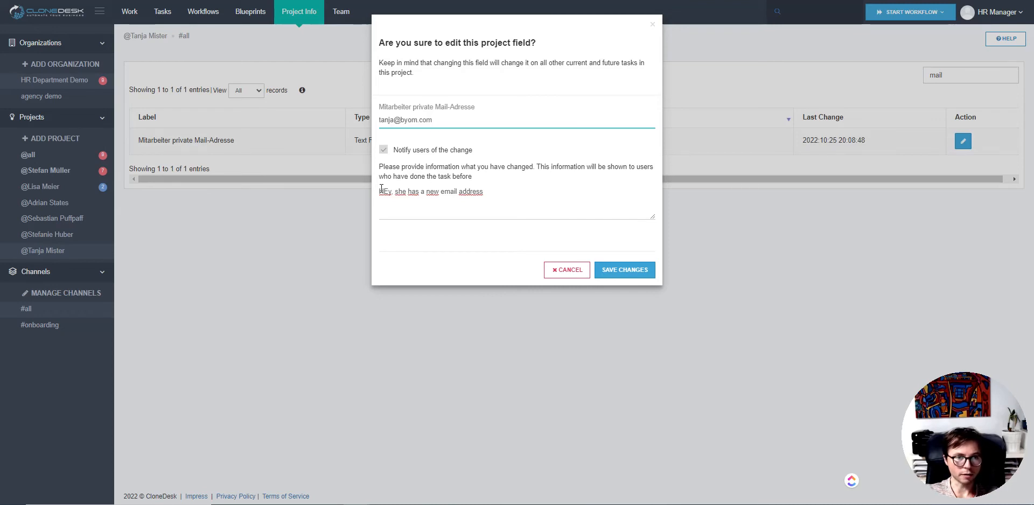
pyautogui.moveTo(388, 188); pyautogui.dragTo(384, 191)
pyautogui.write('e')
pyautogui.click(503, 206)
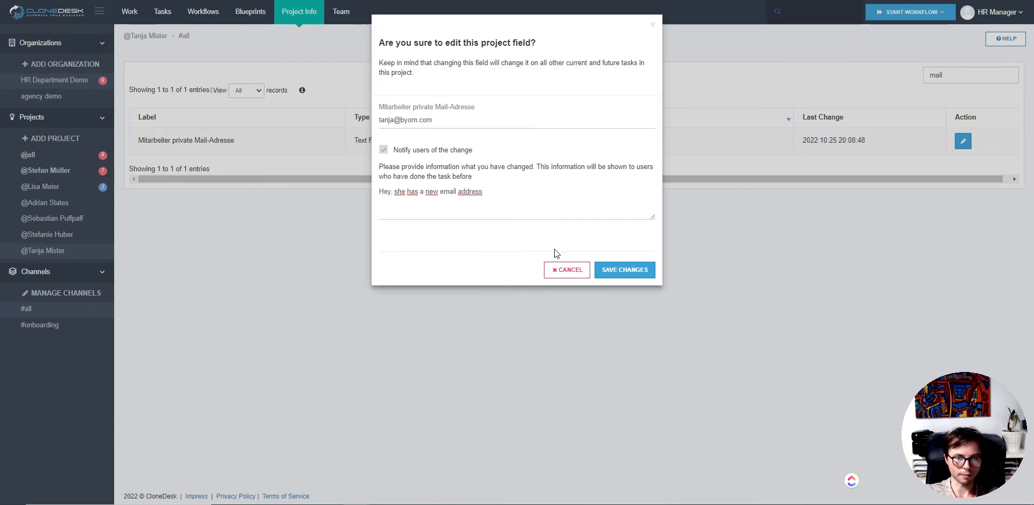
pyautogui.click(626, 275)
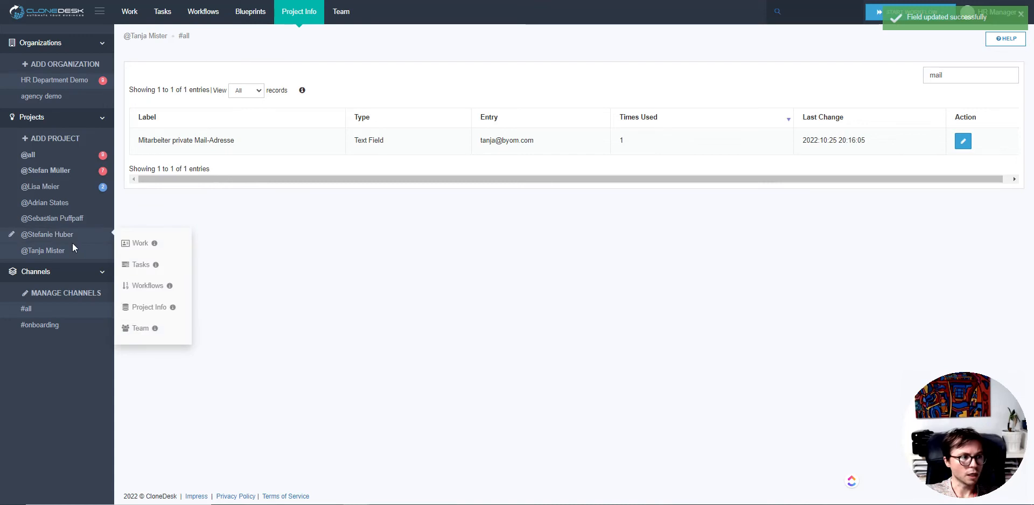
# Open the Vertrag aufsetzen task from the new employee's running onboarding workflow and view its instructions and contract text
pyautogui.moveTo(69, 250)
pyautogui.click(203, 14)
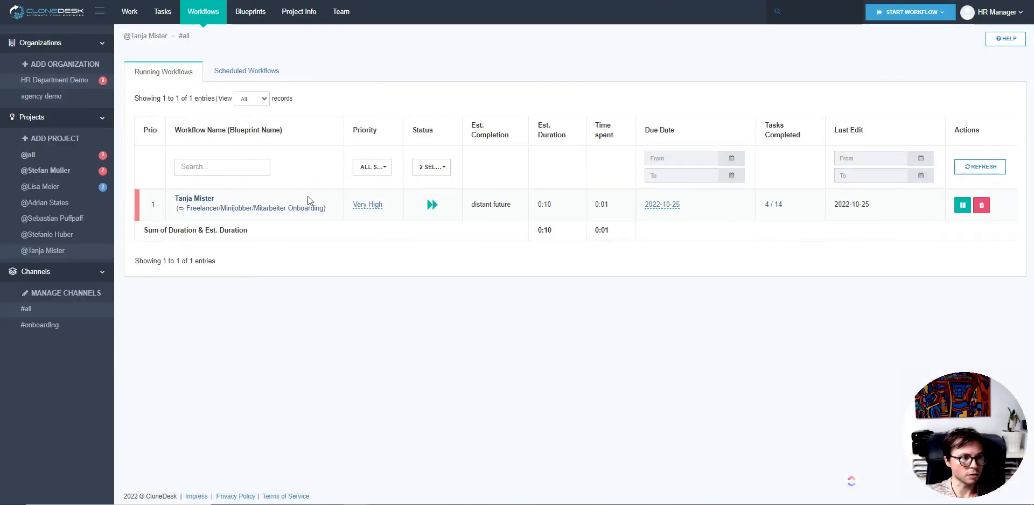
pyautogui.click(200, 203)
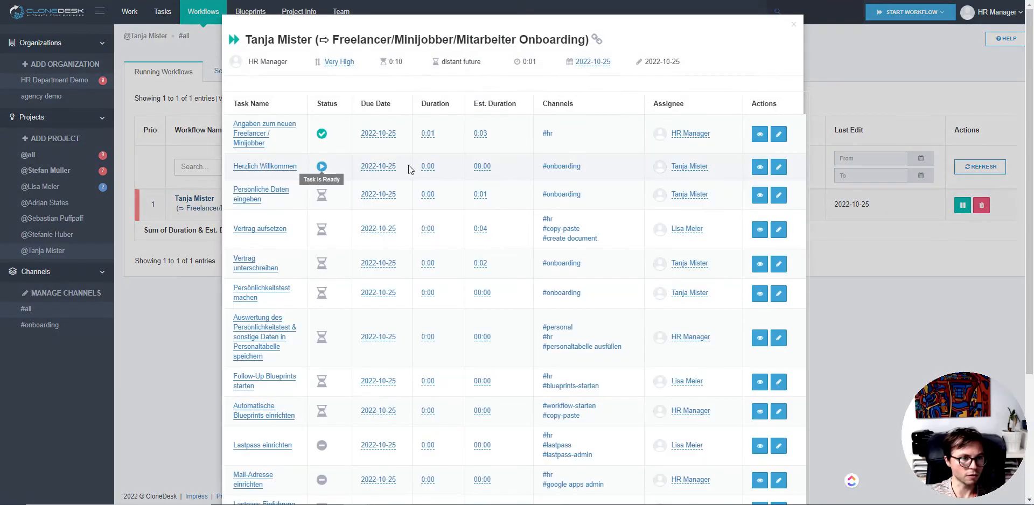
pyautogui.click(263, 233)
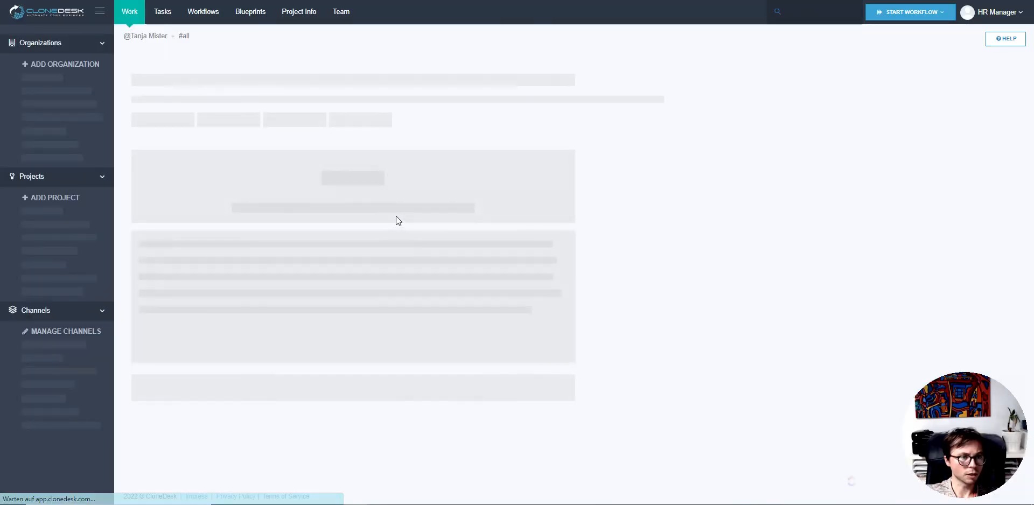
pyautogui.scroll(-7, 522, 201)
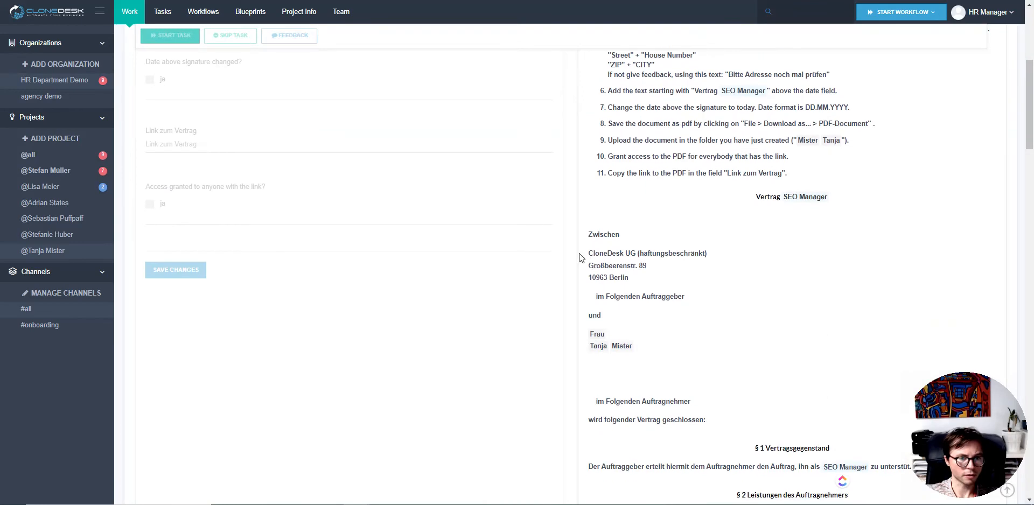
# Highlight the contract's opening text in the Vertrag aufsetzen task and open the task's blueprint element for editing
pyautogui.moveTo(581, 213); pyautogui.dragTo(931, 466)
pyautogui.scroll(7, 817, 229)
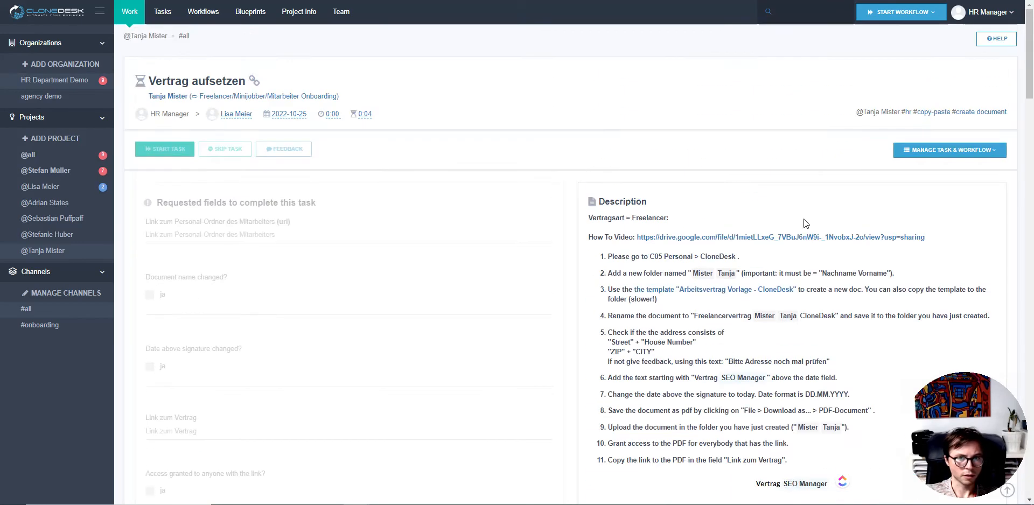
pyautogui.click(953, 151)
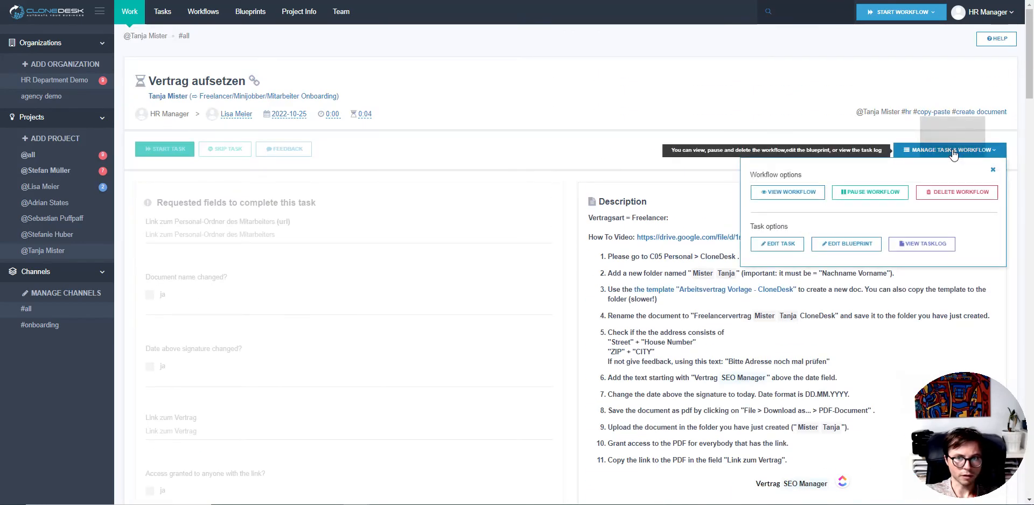
pyautogui.click(777, 245)
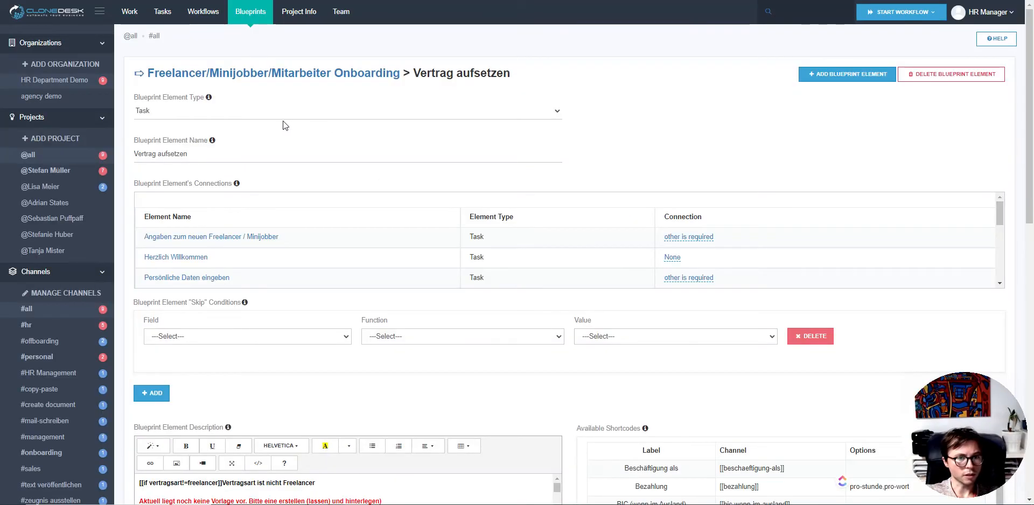
# Highlight the connected elements Angaben zum neuen Freelancer / Minijobber and Persönliche Daten eingeben among the blueprint element's connections
pyautogui.scroll(-2, 283, 120)
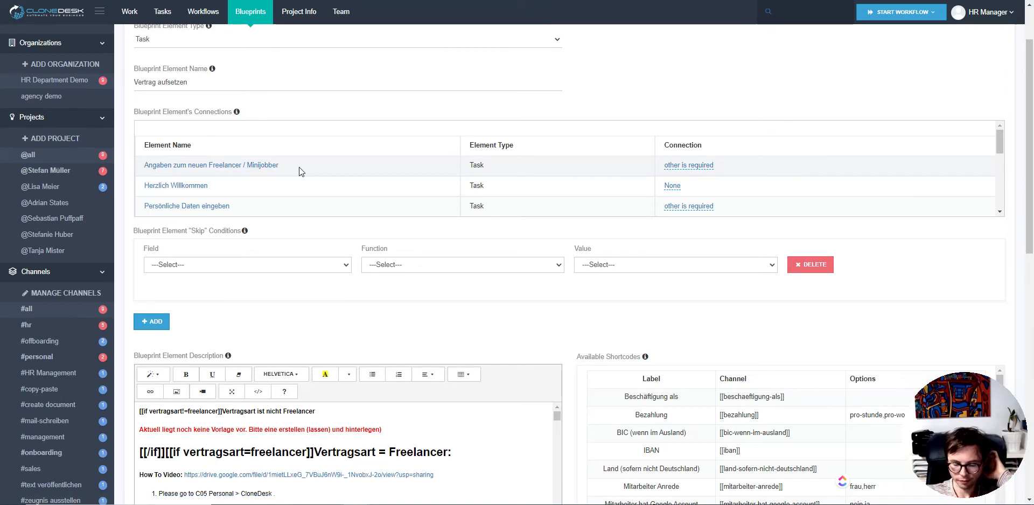
pyautogui.moveTo(222, 165); pyautogui.dragTo(311, 168)
pyautogui.moveTo(239, 208); pyautogui.dragTo(166, 208)
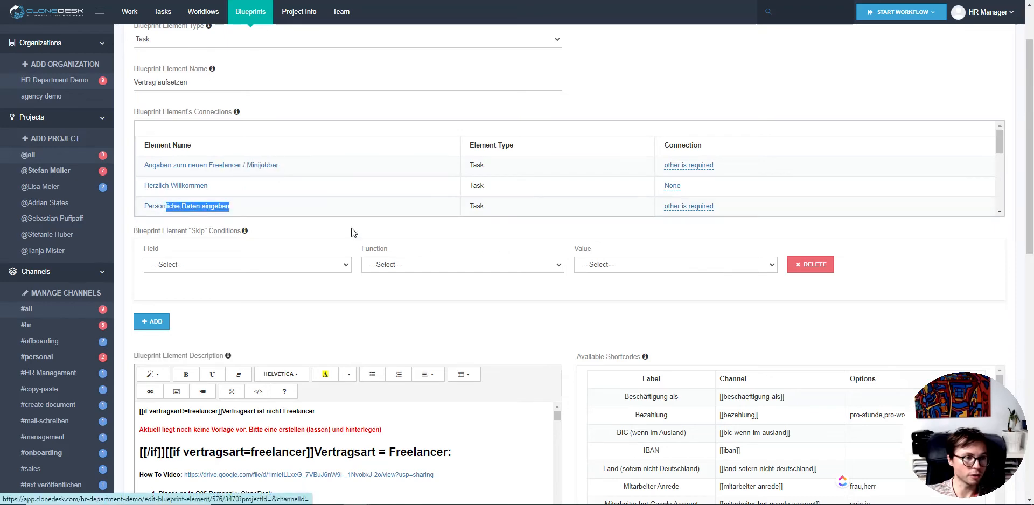
pyautogui.click(350, 228)
# Browse the fields available for the blueprint element's skip condition without choosing one
pyautogui.scroll(-1, 312, 222)
pyautogui.click(222, 192)
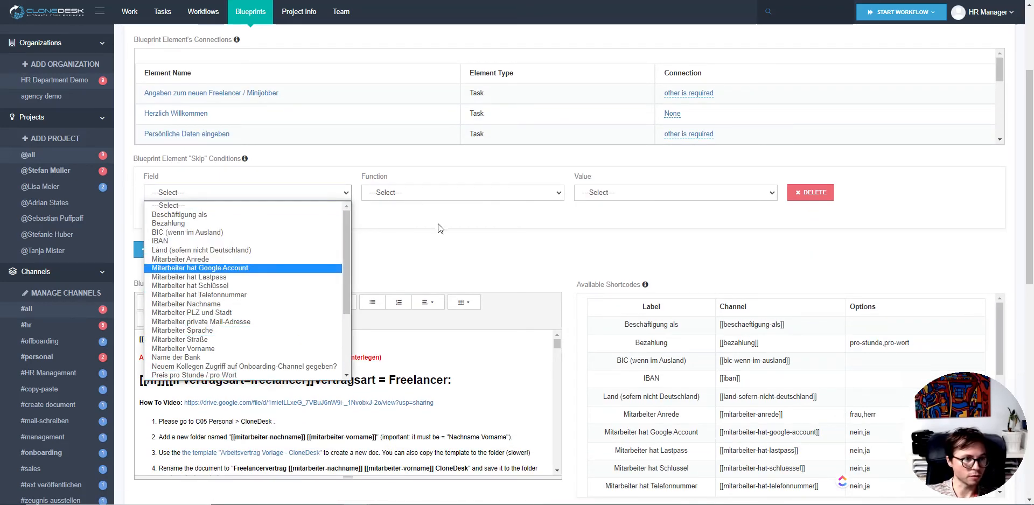
pyautogui.click(438, 224)
pyautogui.click(237, 194)
pyautogui.scroll(-3, 215, 253)
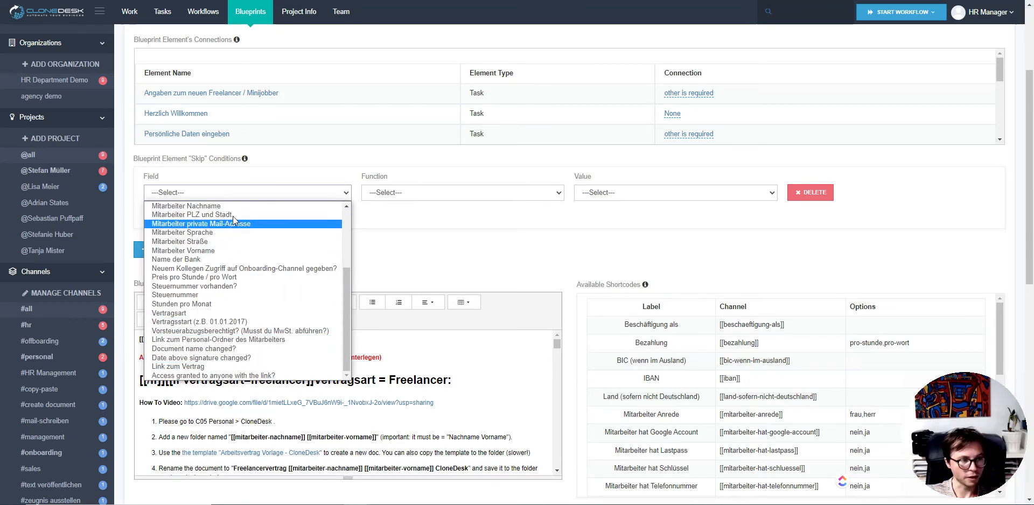
pyautogui.scroll(1, 241, 299)
pyautogui.scroll(5, 241, 298)
pyautogui.click(525, 260)
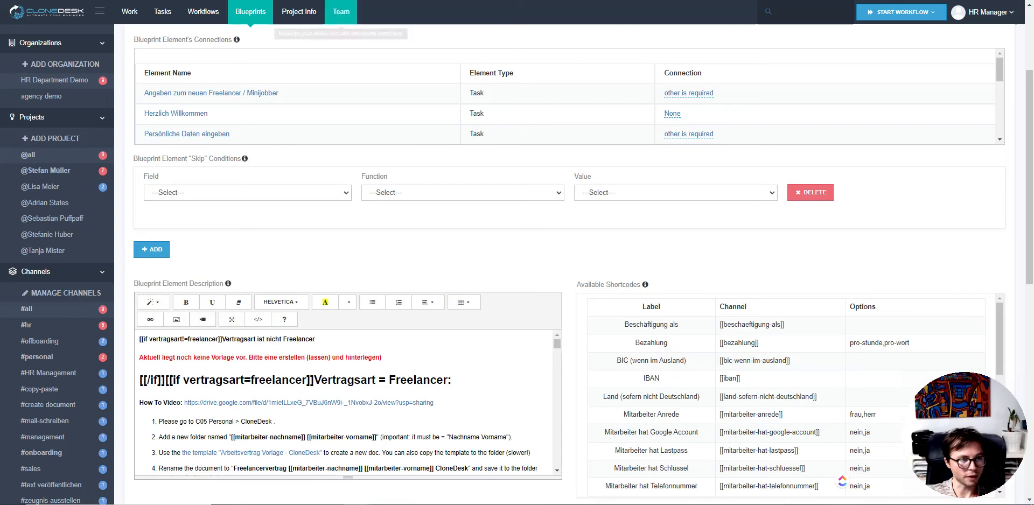
# Highlight the vertragsart!=freelancer condition and its red missing-template note in the blueprint element description
pyautogui.scroll(-2, 538, 267)
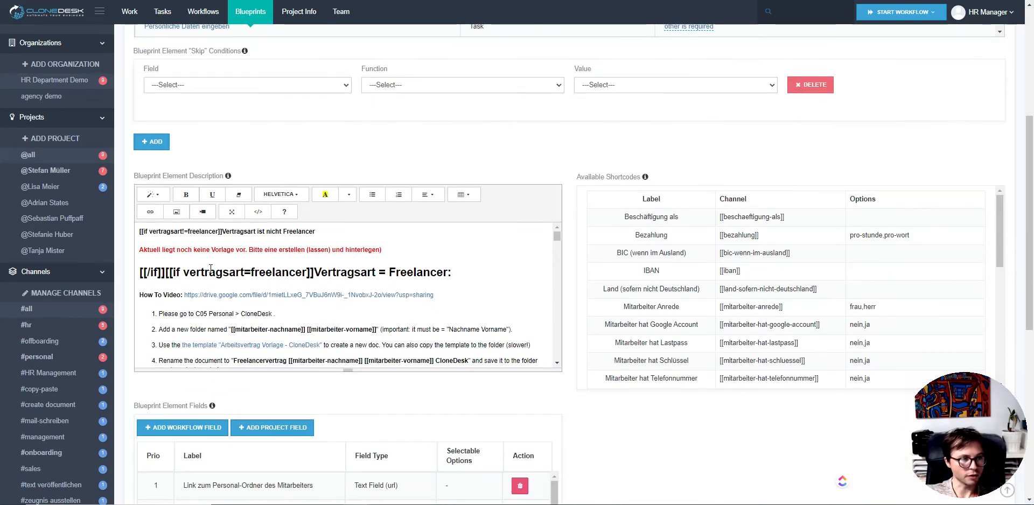
pyautogui.moveTo(139, 233); pyautogui.dragTo(231, 233)
pyautogui.click(235, 288)
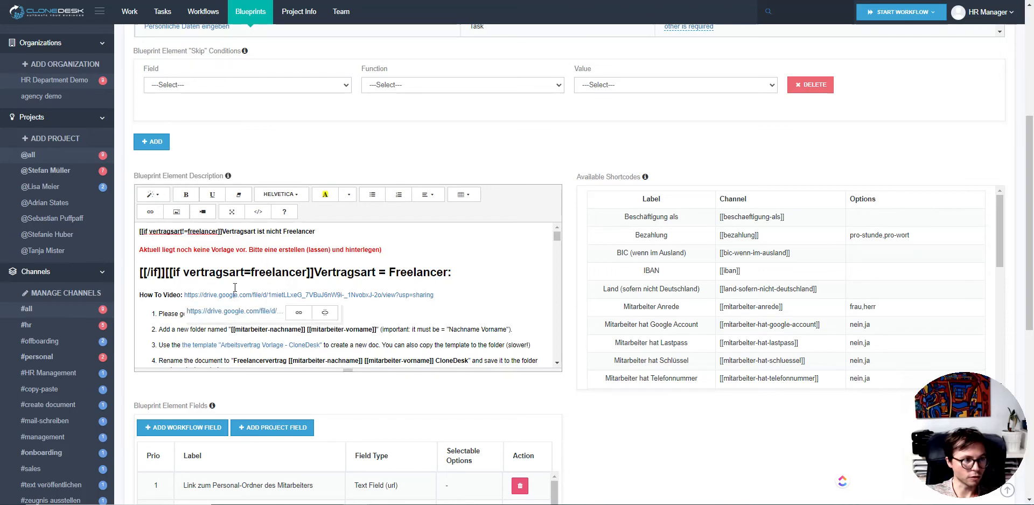
pyautogui.moveTo(149, 233); pyautogui.dragTo(223, 233)
pyautogui.click(283, 238)
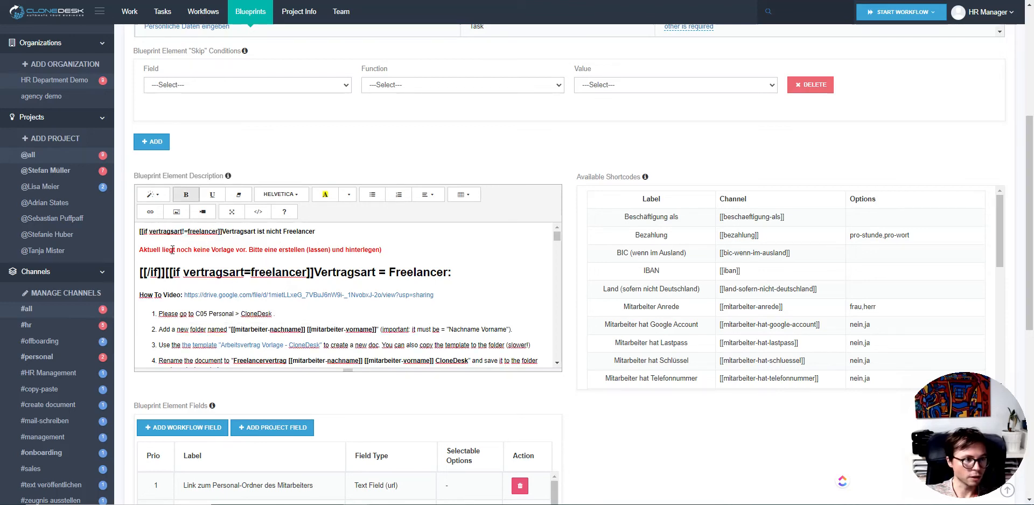
pyautogui.moveTo(140, 251); pyautogui.dragTo(393, 252)
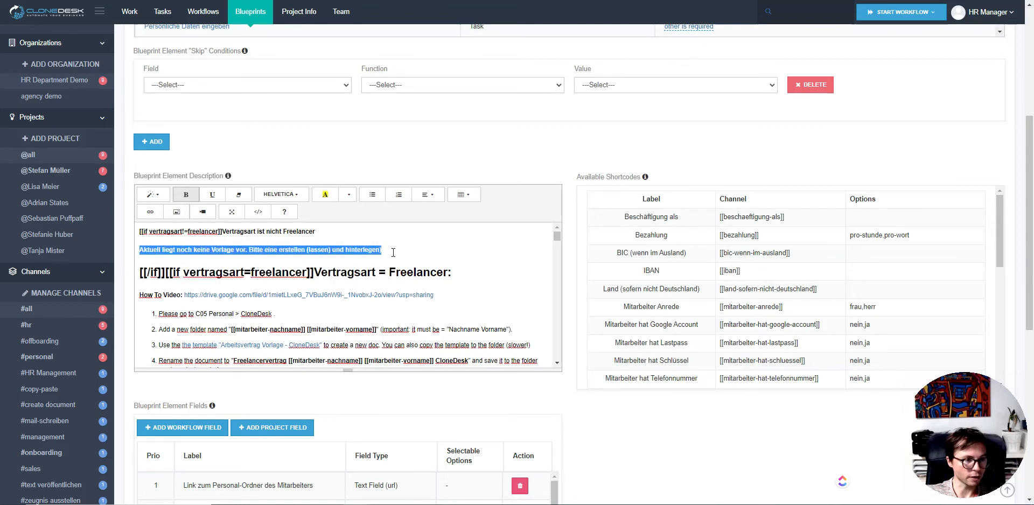
pyautogui.click(289, 253)
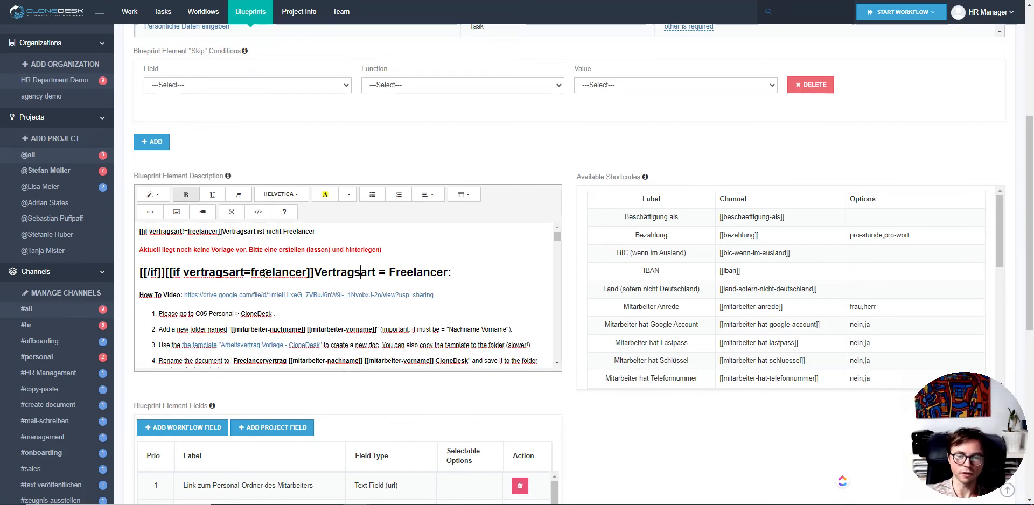
# Highlight the vertragsart=freelancer condition and the numbered instructions that follow it in the description
pyautogui.moveTo(181, 273); pyautogui.dragTo(451, 273)
pyautogui.click(367, 273)
pyautogui.click(152, 299)
pyautogui.scroll(-2, 152, 241)
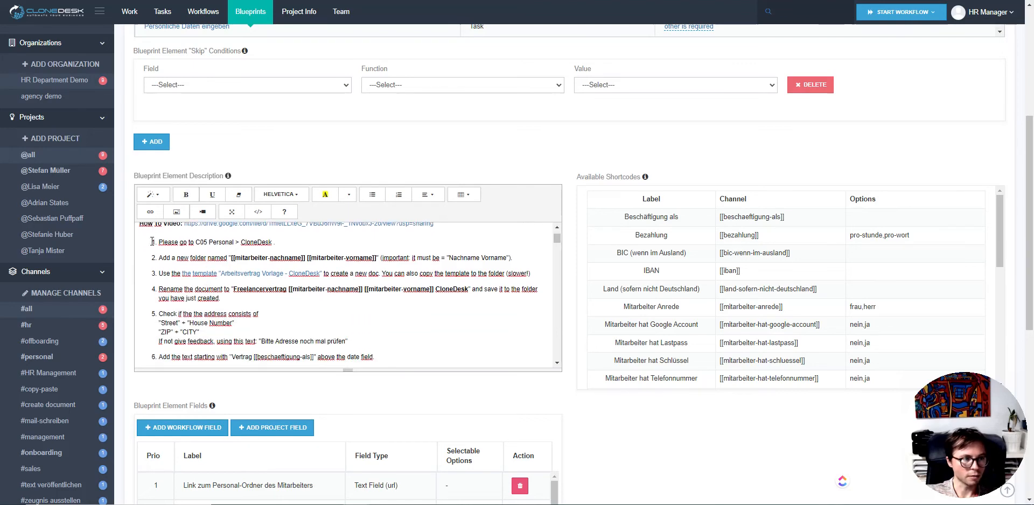
pyautogui.moveTo(140, 226); pyautogui.dragTo(345, 344)
# Highlight the shortcodes for the employee's salutation, first name, last name and address in the contract's party details
pyautogui.scroll(-5, 343, 310)
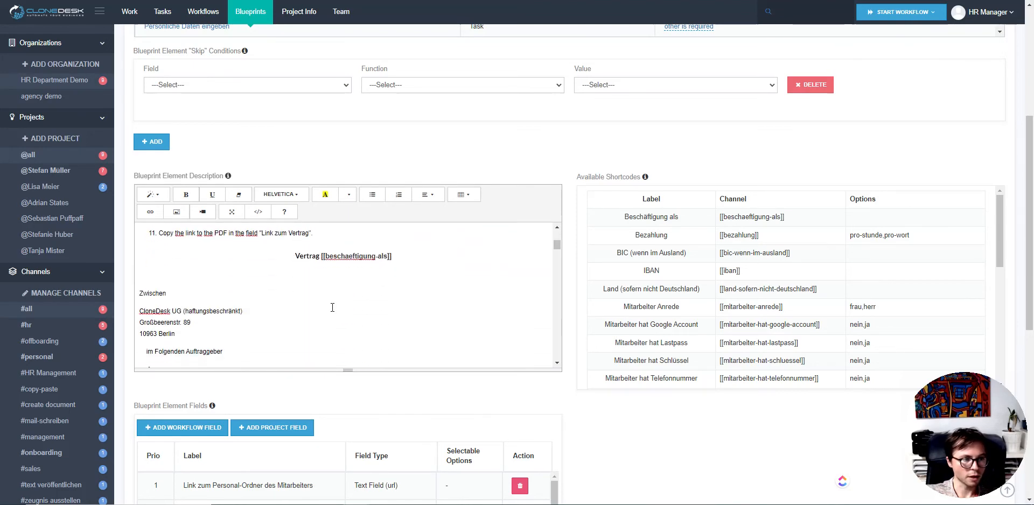
pyautogui.scroll(-3, 323, 304)
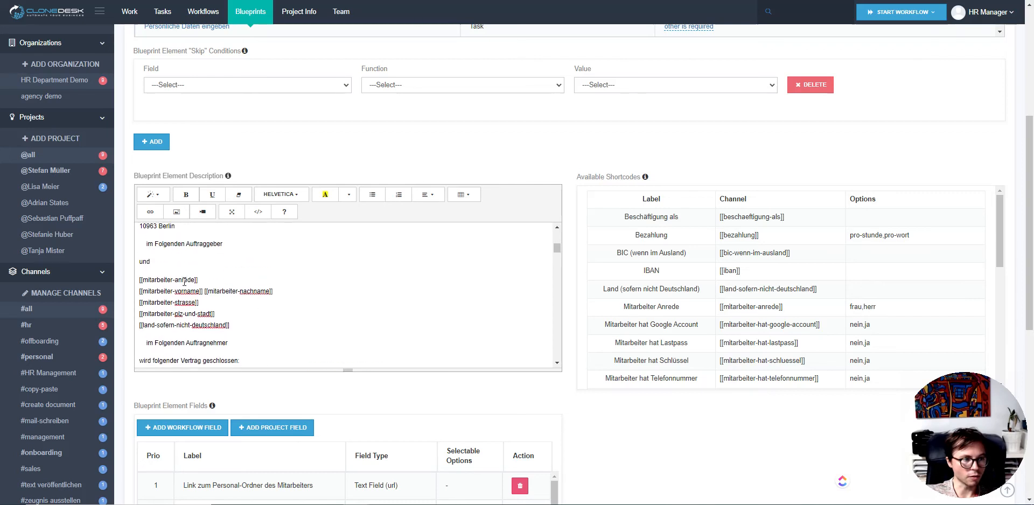
pyautogui.moveTo(203, 279); pyautogui.dragTo(135, 277)
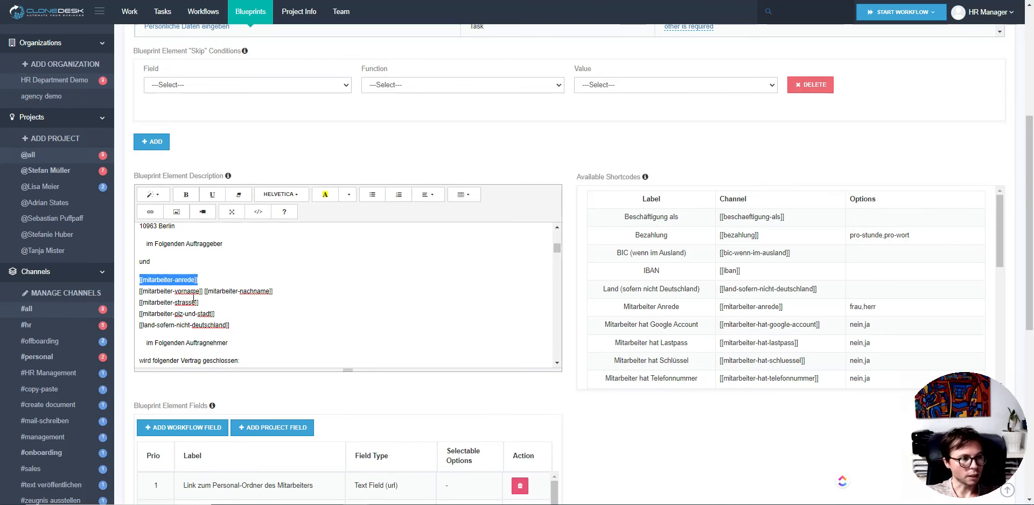
pyautogui.moveTo(203, 291); pyautogui.dragTo(191, 291)
pyautogui.moveTo(216, 291); pyautogui.dragTo(301, 293)
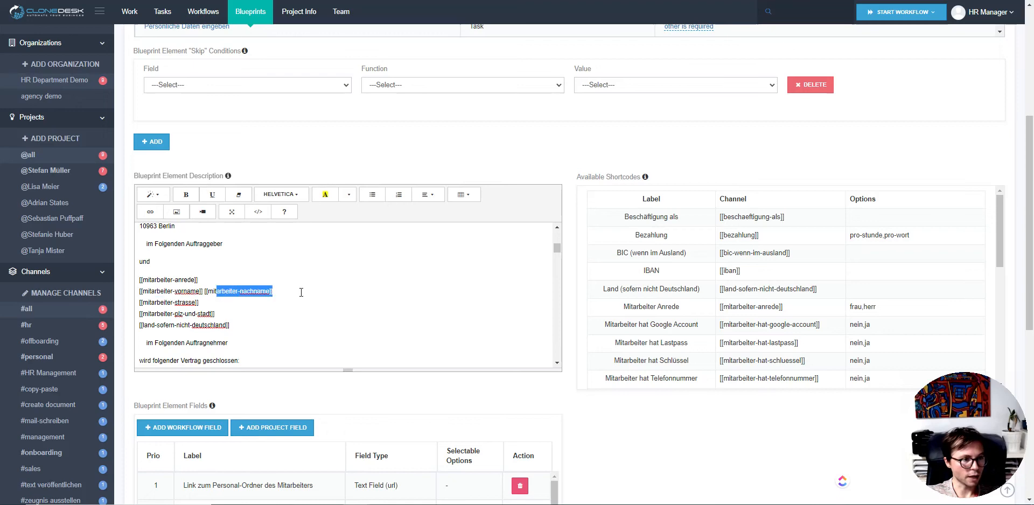
pyautogui.moveTo(201, 304); pyautogui.dragTo(131, 318)
# Highlight the beschaeftigung-als condition for lektor and the text-poster and gliederer service texts in § 2 of the contract
pyautogui.scroll(-5, 234, 298)
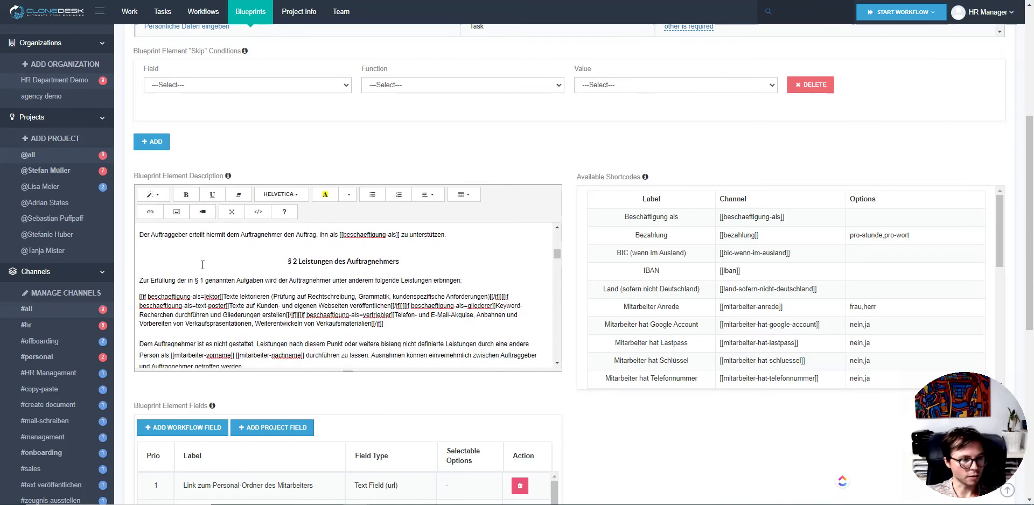
pyautogui.scroll(-2, 361, 284)
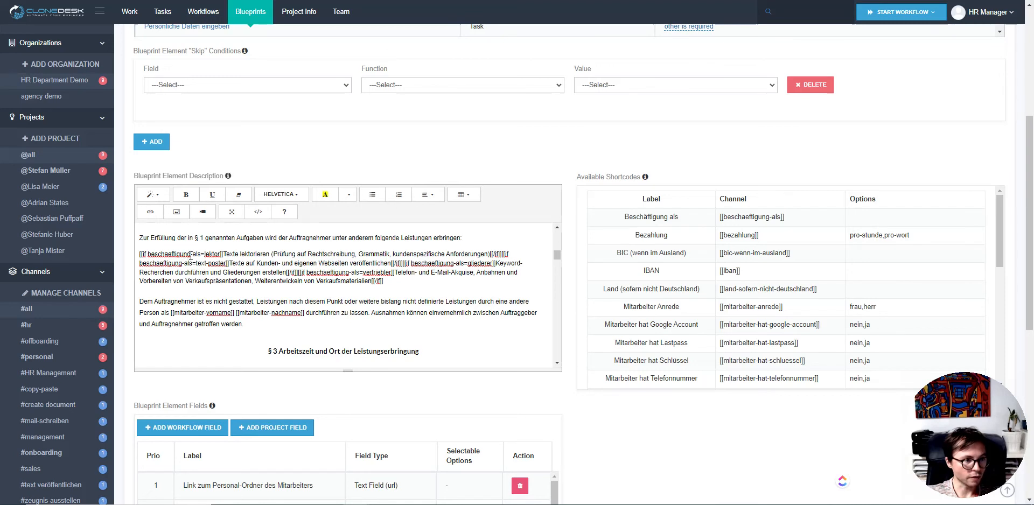
pyautogui.moveTo(148, 254); pyautogui.dragTo(219, 254)
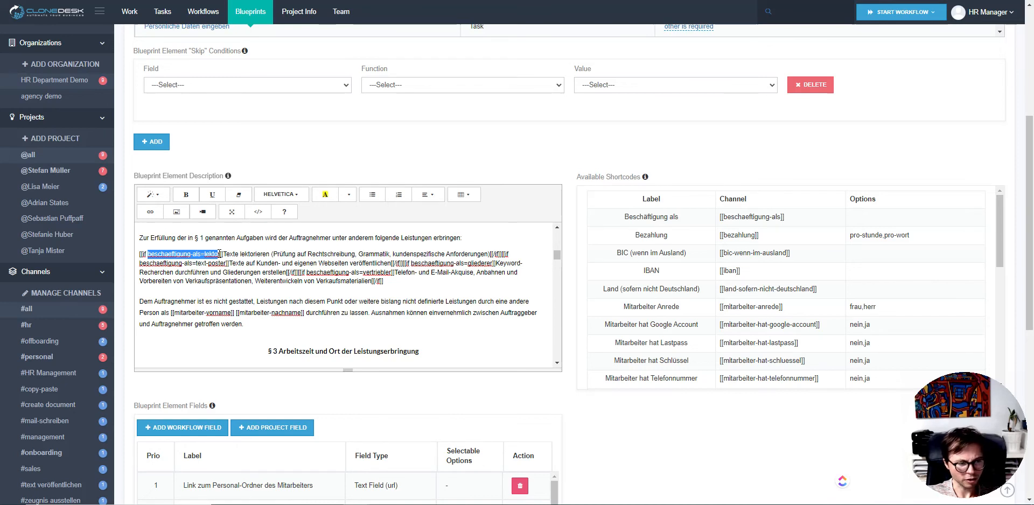
pyautogui.moveTo(198, 264); pyautogui.dragTo(391, 264)
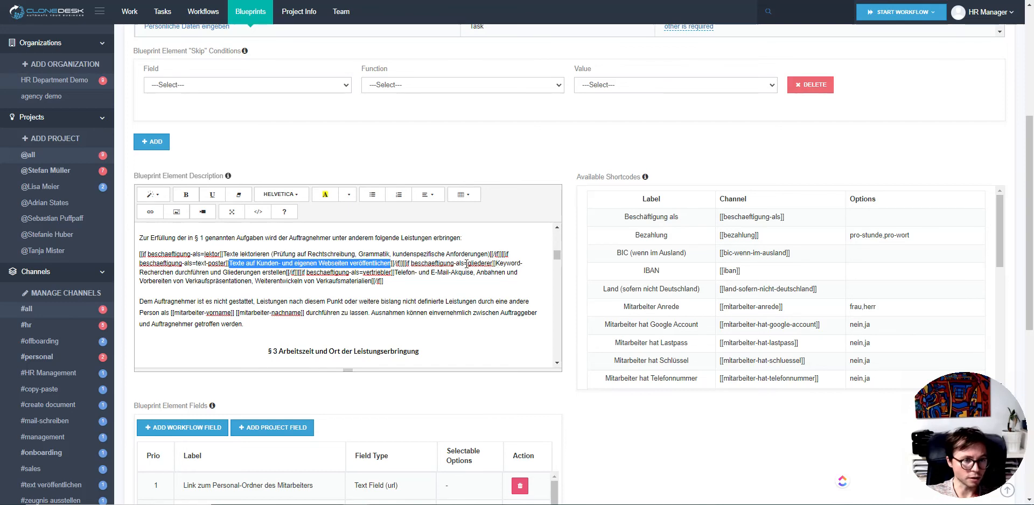
pyautogui.moveTo(497, 264); pyautogui.dragTo(286, 274)
pyautogui.click(341, 300)
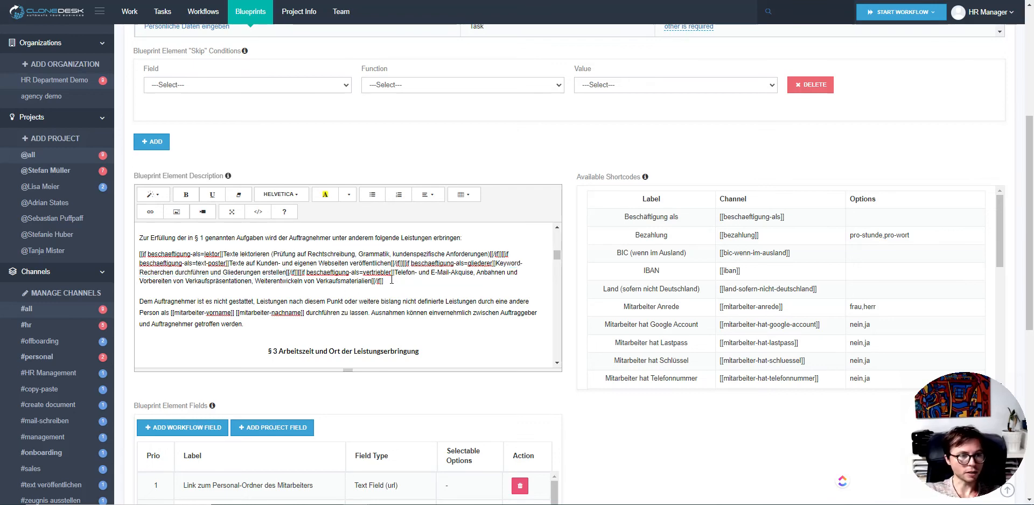
# Highlight the preis-pro-stunde-pro-wort and bezahlung shortcodes in § 4 and look through the remaining contract clauses down to § 16
pyautogui.scroll(-5, 284, 283)
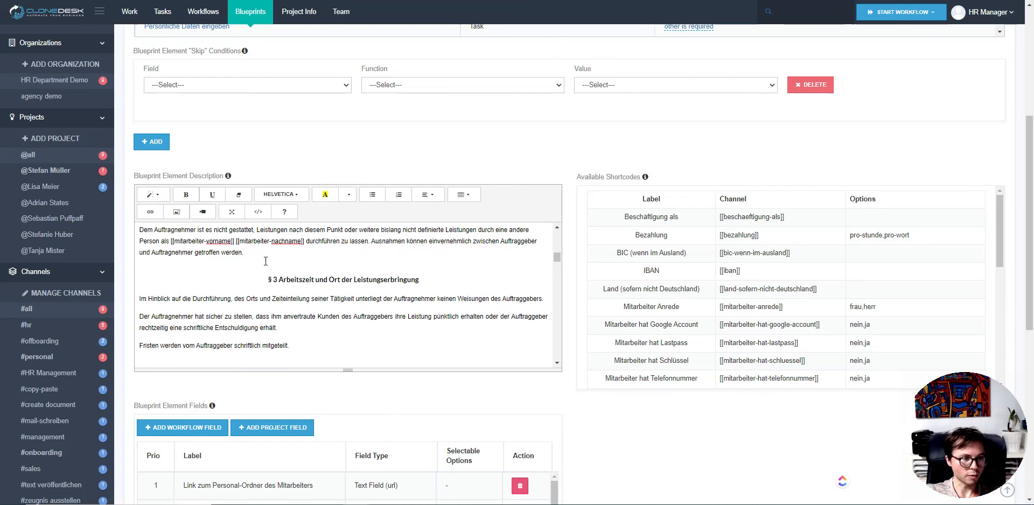
pyautogui.scroll(-1, 266, 261)
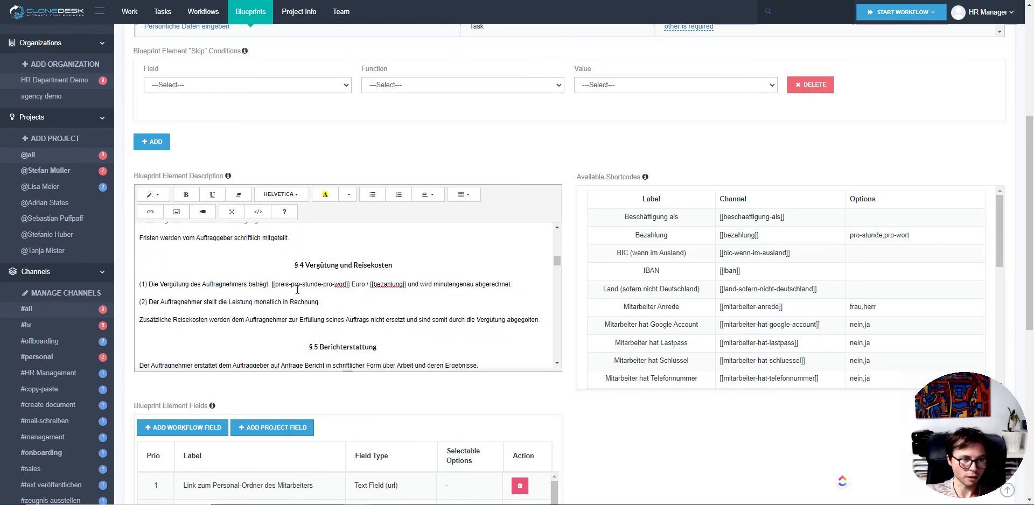
pyautogui.moveTo(271, 284); pyautogui.dragTo(431, 284)
pyautogui.scroll(-10, 307, 289)
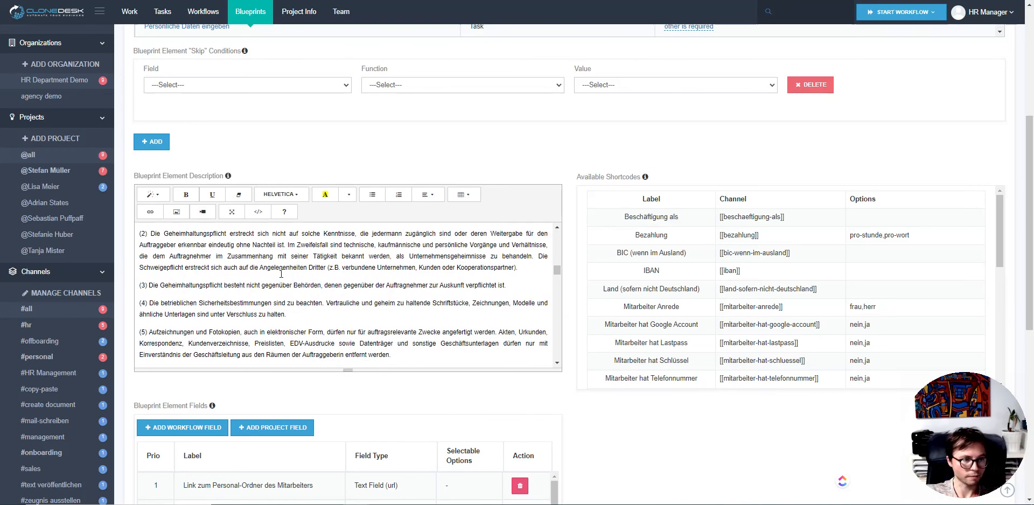
pyautogui.scroll(-12, 280, 275)
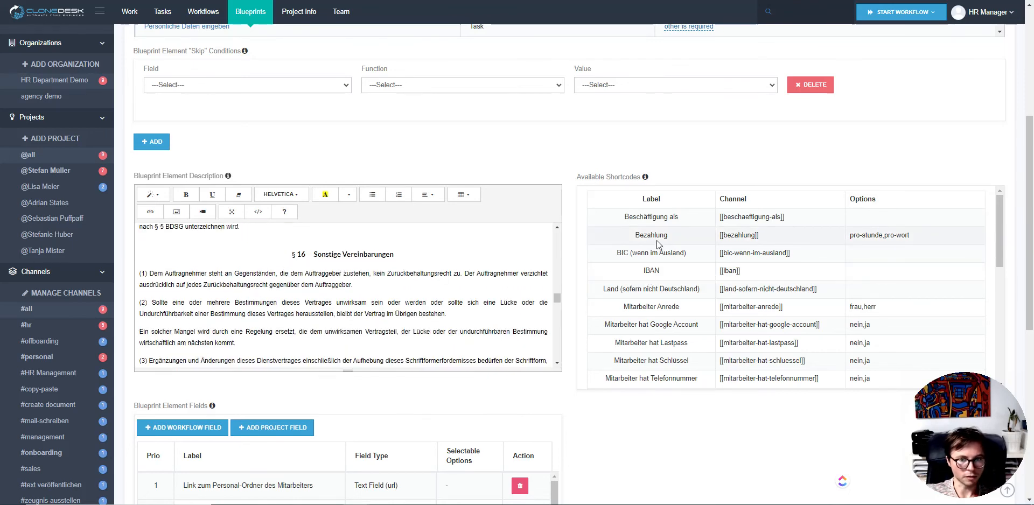
# Examine the Available Shortcodes list and highlight the pro-stunde and pro-wort options of the Bezahlung shortcode
pyautogui.scroll(-2, 700, 253)
pyautogui.scroll(2, 822, 273)
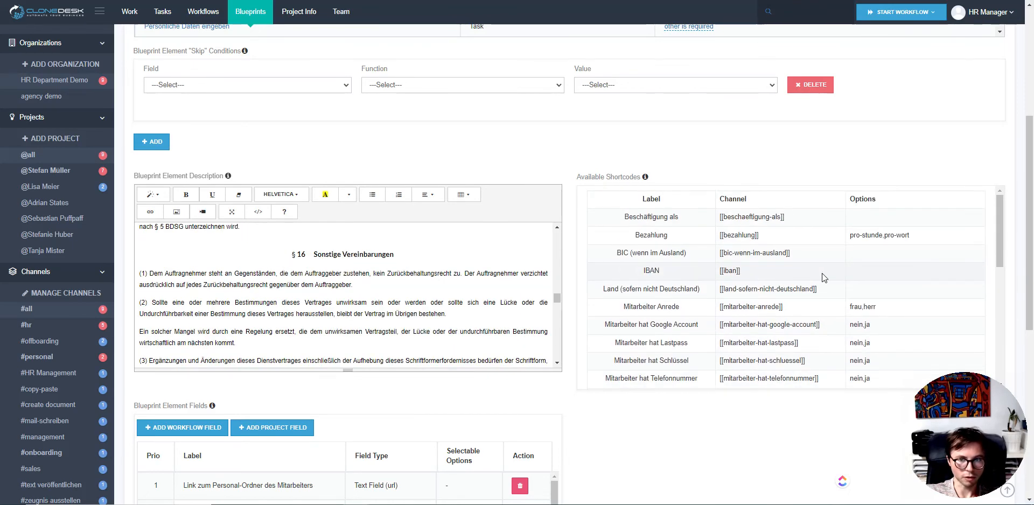
pyautogui.click(897, 306)
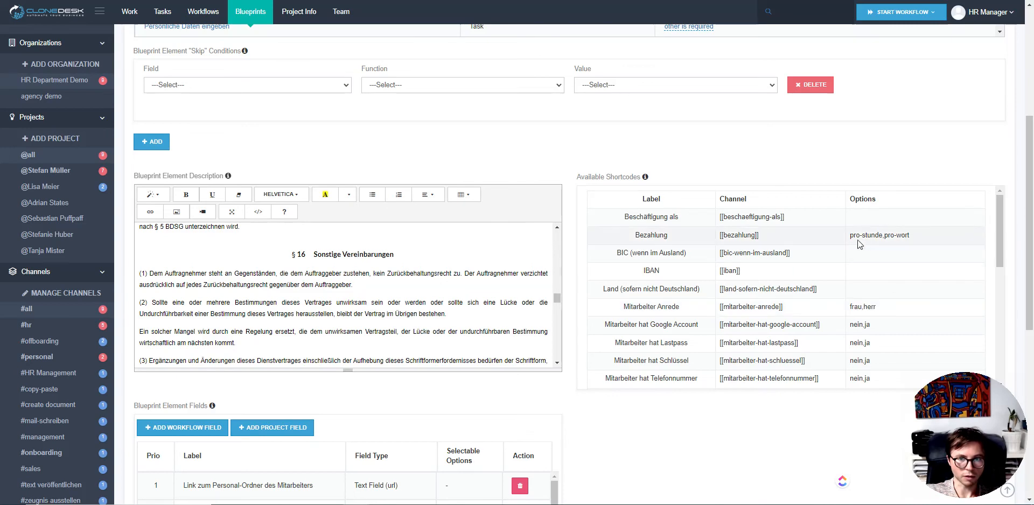
pyautogui.moveTo(848, 236); pyautogui.dragTo(916, 236)
pyautogui.click(916, 237)
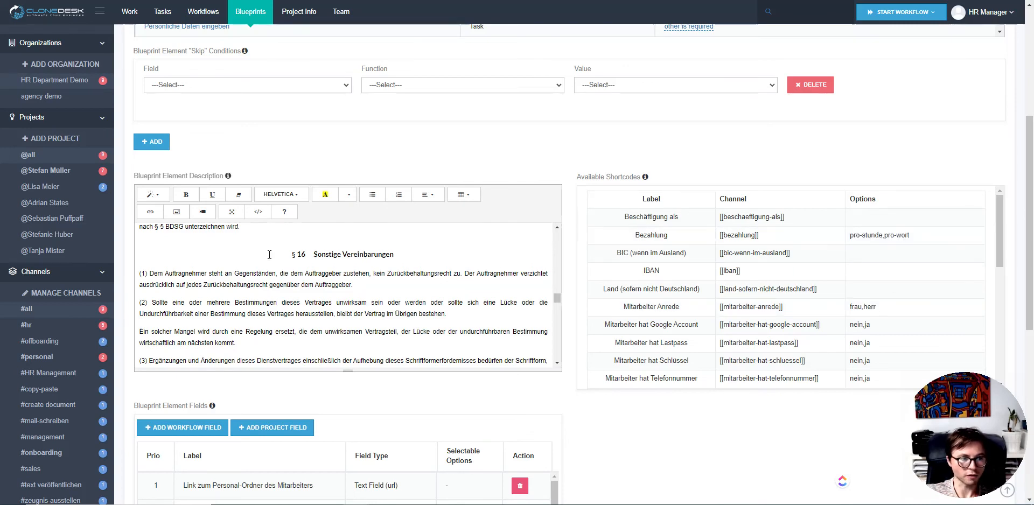
pyautogui.scroll(3, 234, 249)
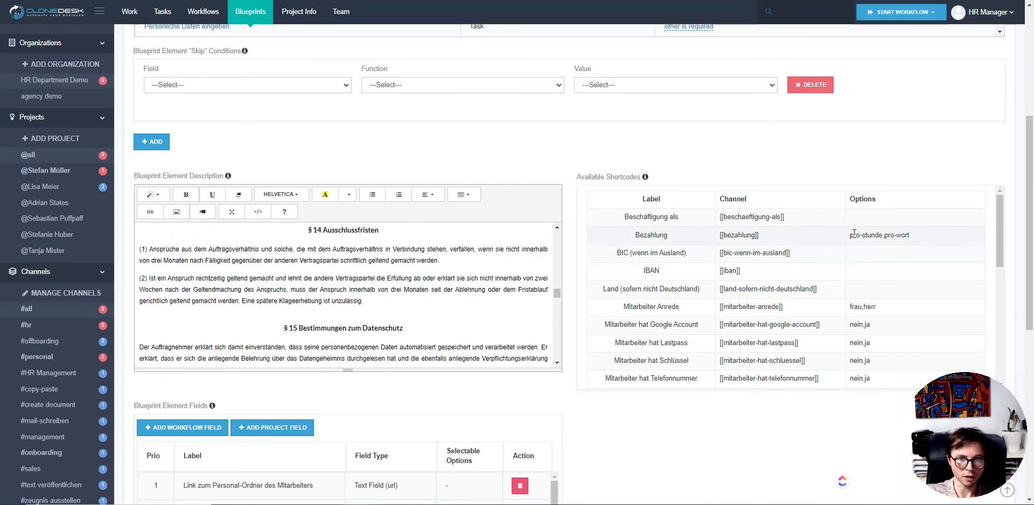
pyautogui.moveTo(849, 235); pyautogui.dragTo(882, 235)
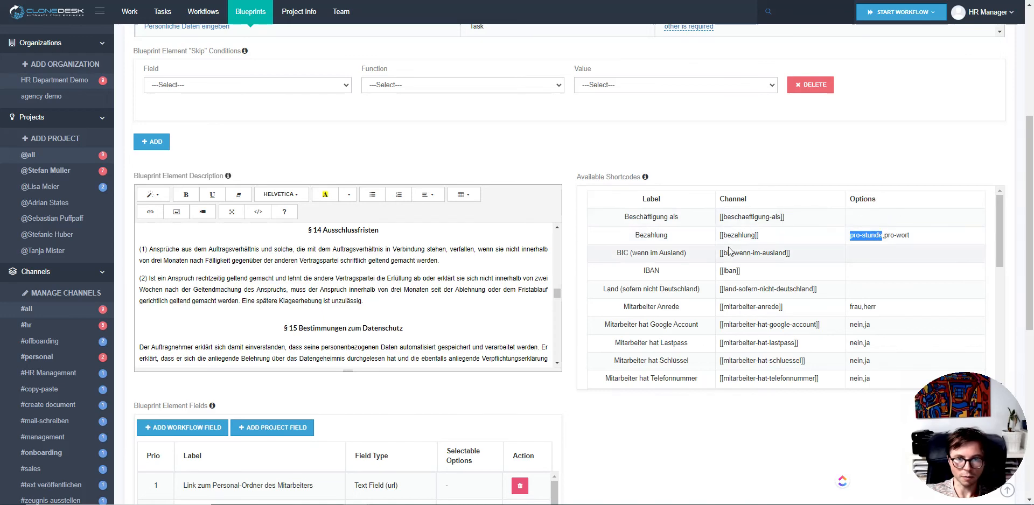
pyautogui.click(793, 235)
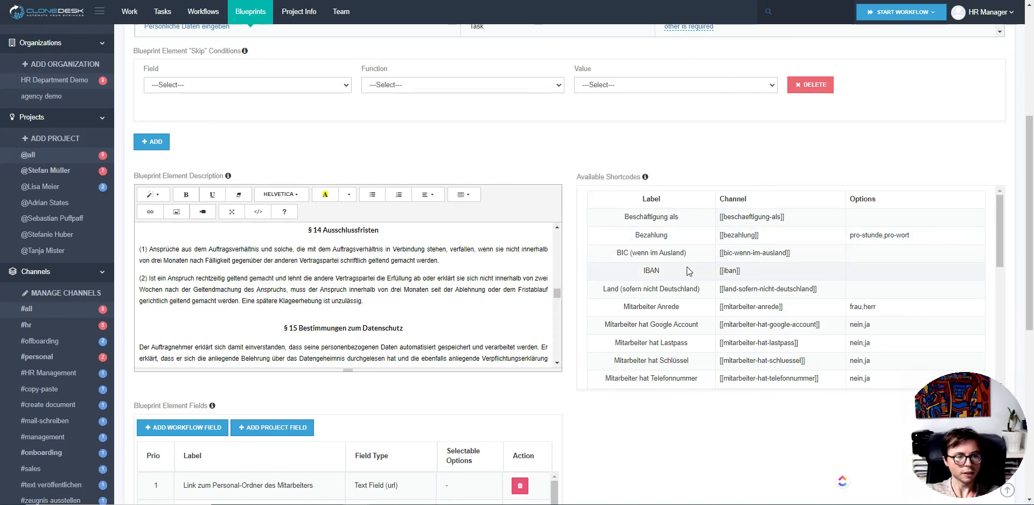
pyautogui.scroll(2, 646, 247)
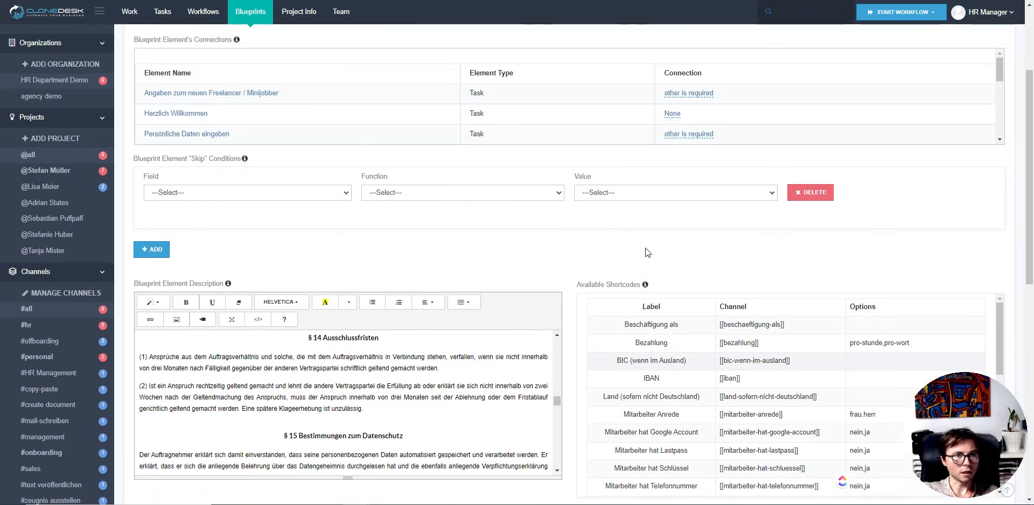
pyautogui.scroll(3, 648, 244)
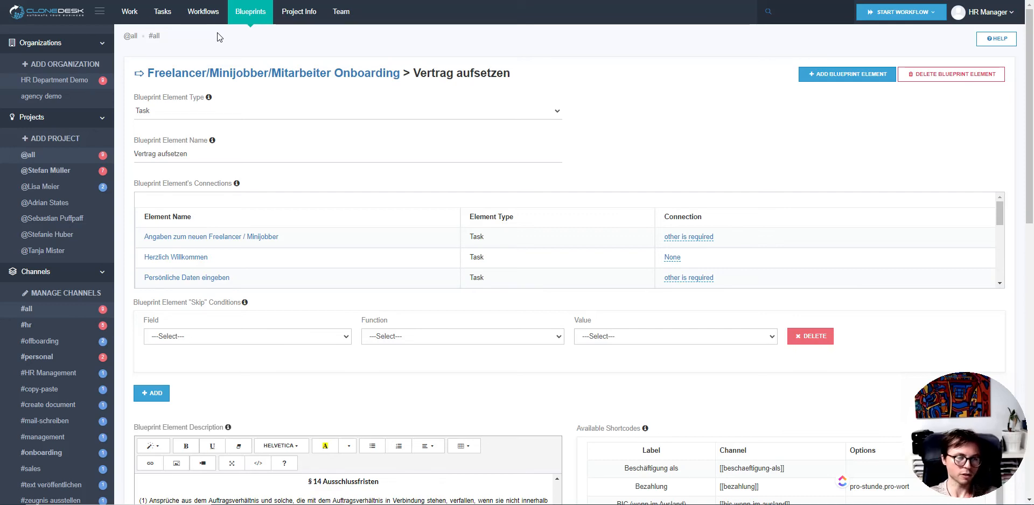
# Open the running workflows and look through the tasks of the very-high-priority Freelancer/Minijobber/Mitarbeiter Onboarding workflow
pyautogui.click(209, 11)
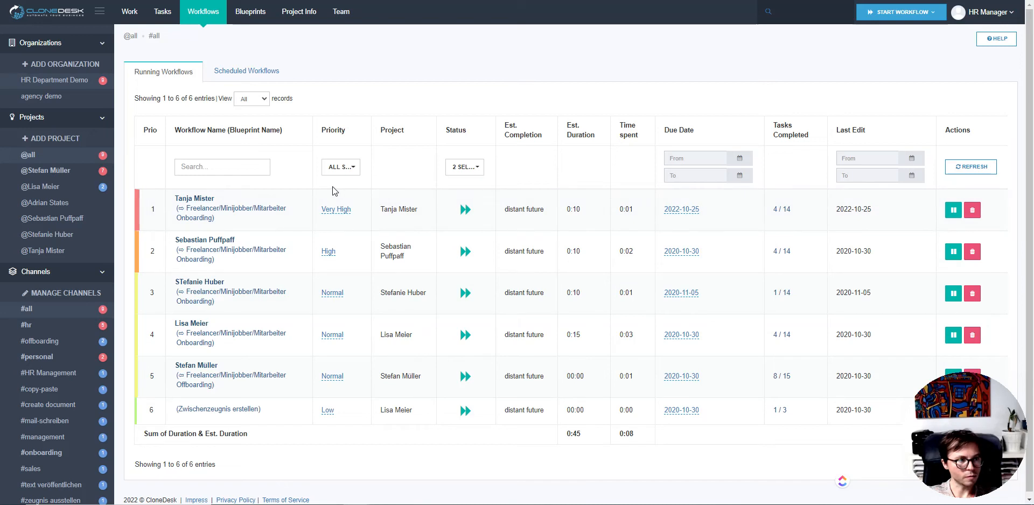
pyautogui.moveTo(42, 99)
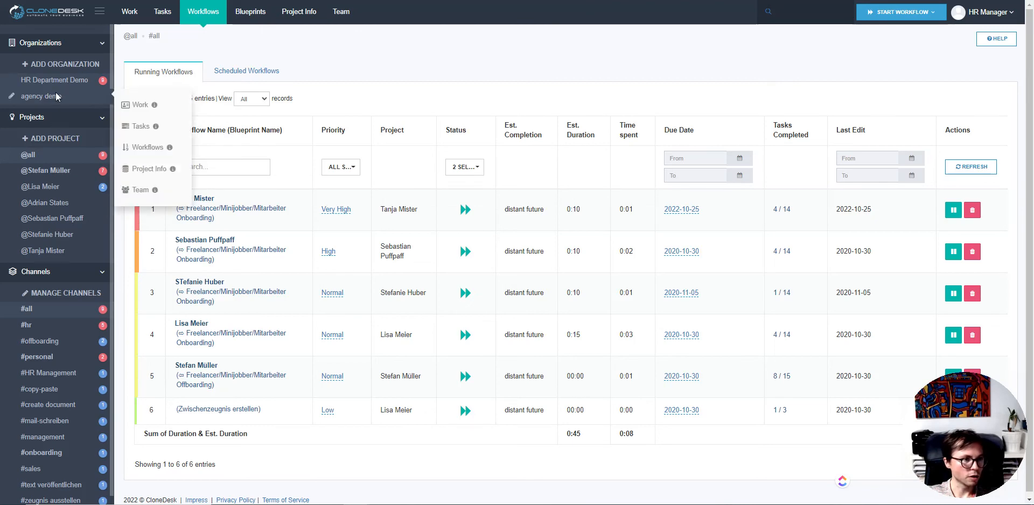
pyautogui.click(242, 214)
pyautogui.scroll(-3, 323, 274)
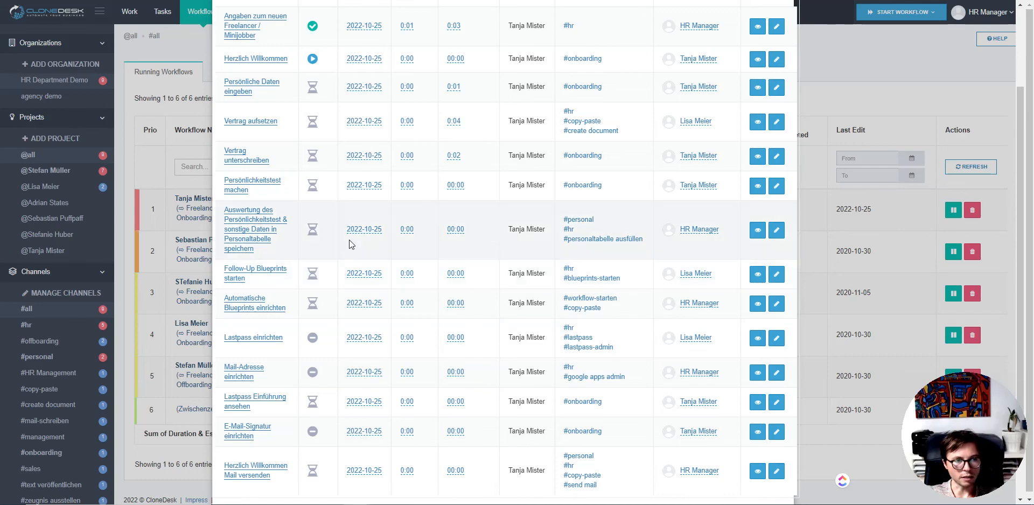
pyautogui.scroll(2, 512, 110)
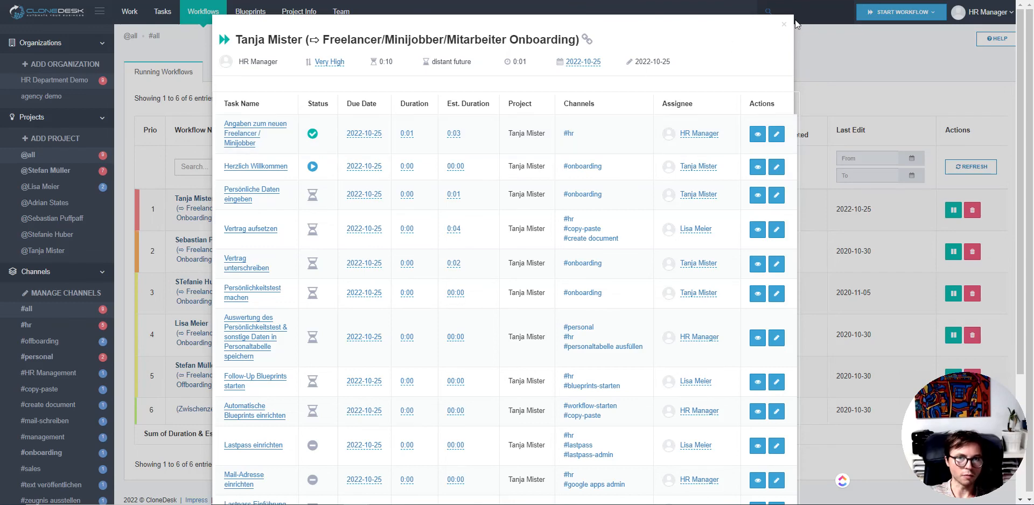
pyautogui.click(784, 27)
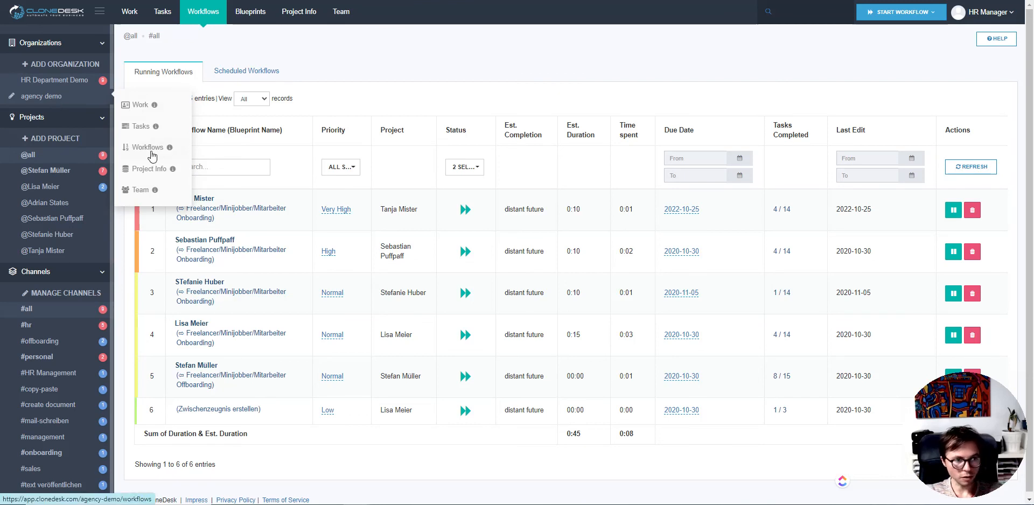
# Open the HR Manager's user rights for editing in the team of the agency demo organization
pyautogui.moveTo(65, 146)
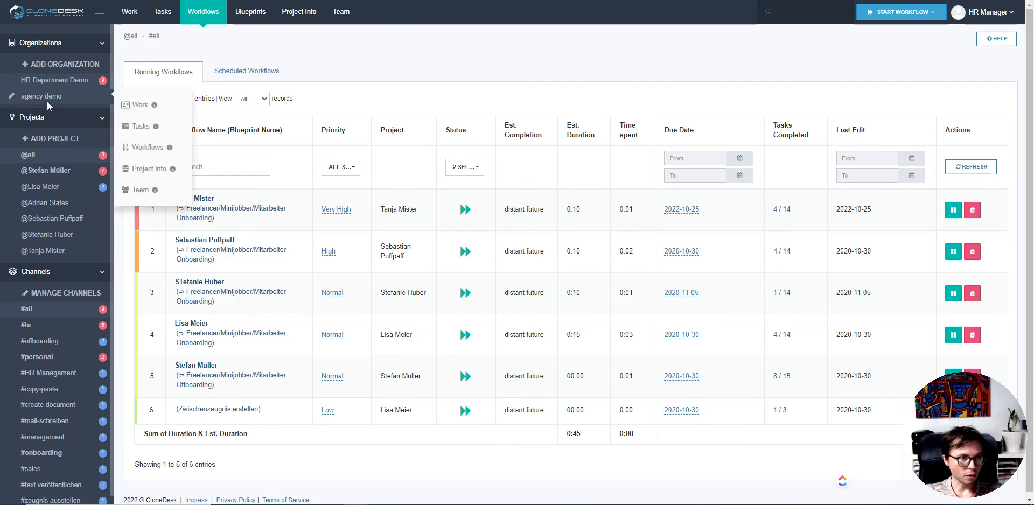
pyautogui.click(141, 192)
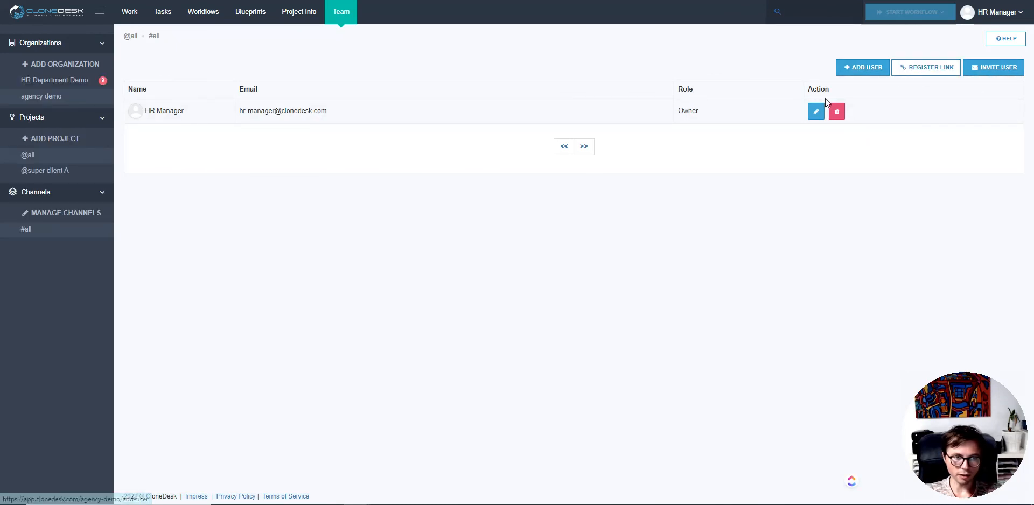
pyautogui.click(815, 111)
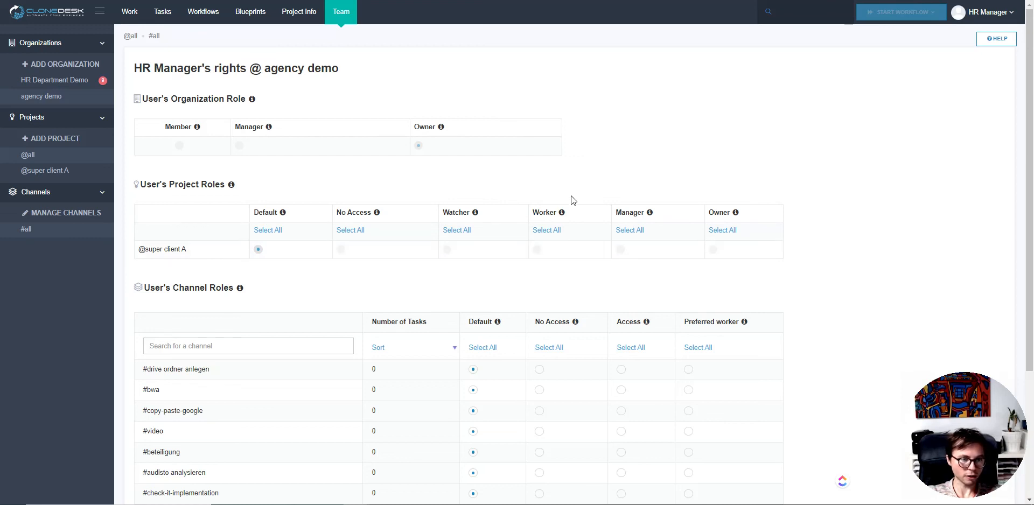
# Filter the user's channel roles by "keywor" and set the role to Preferred worker for #keyword recherche and #keyword-mapping
pyautogui.scroll(-3, 571, 179)
pyautogui.click(221, 200)
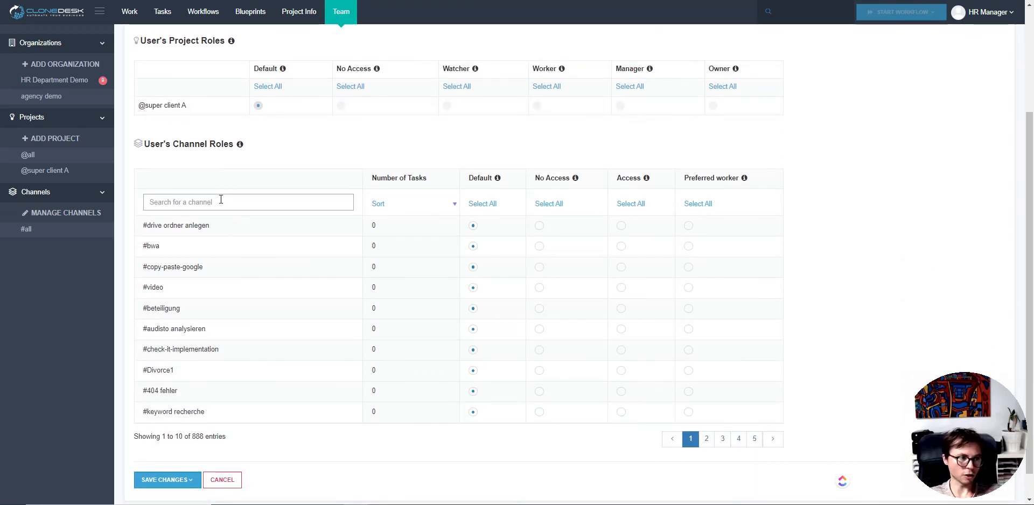
pyautogui.write('keywor')
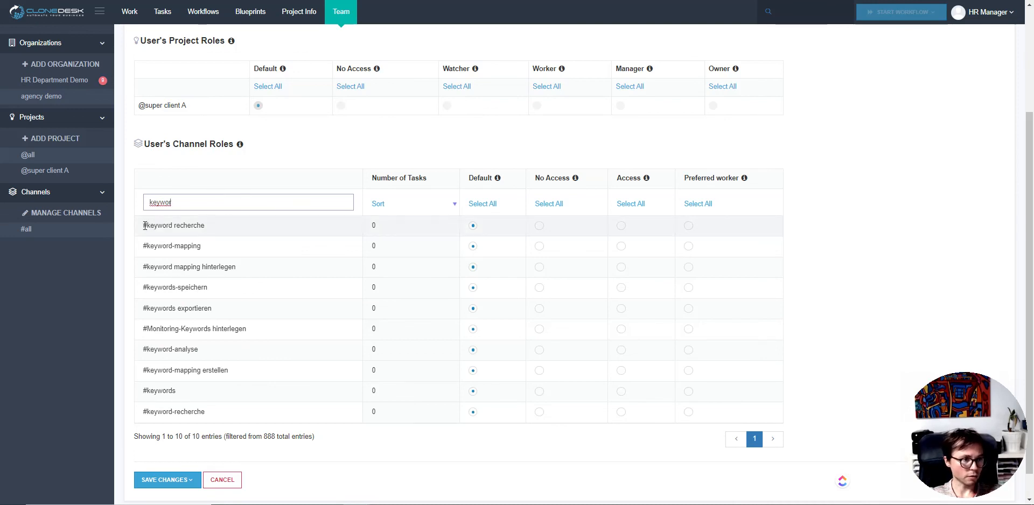
pyautogui.moveTo(145, 225); pyautogui.dragTo(222, 228)
pyautogui.click(195, 230)
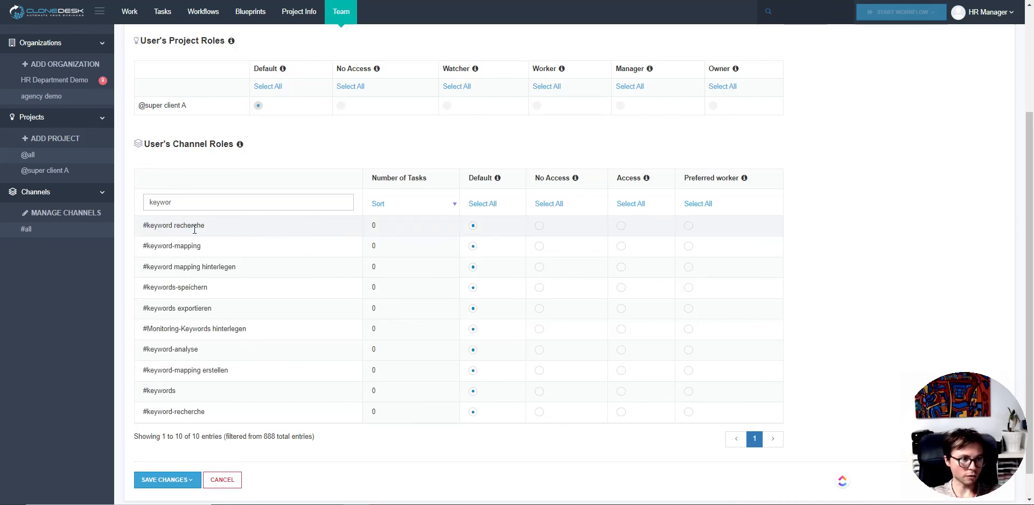
pyautogui.click(689, 226)
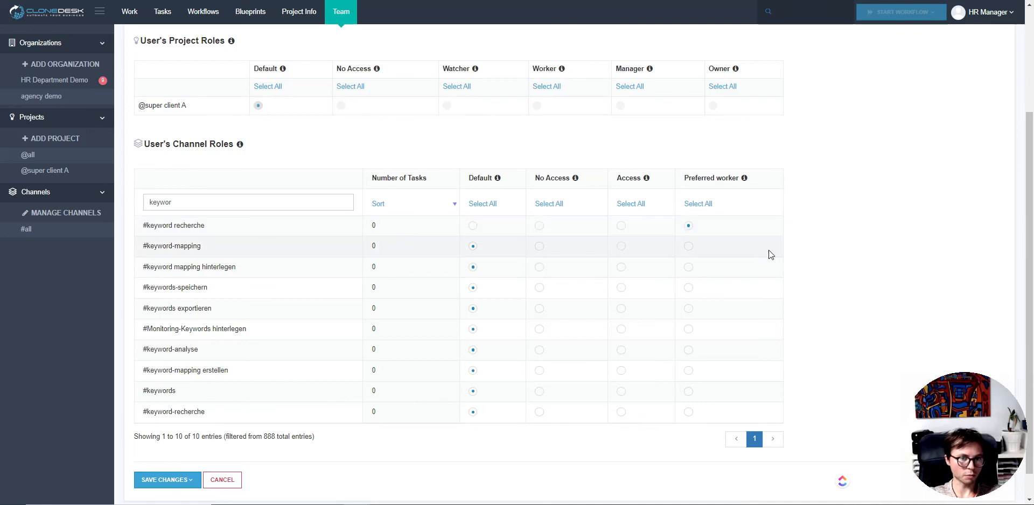
pyautogui.moveTo(143, 246); pyautogui.dragTo(204, 247)
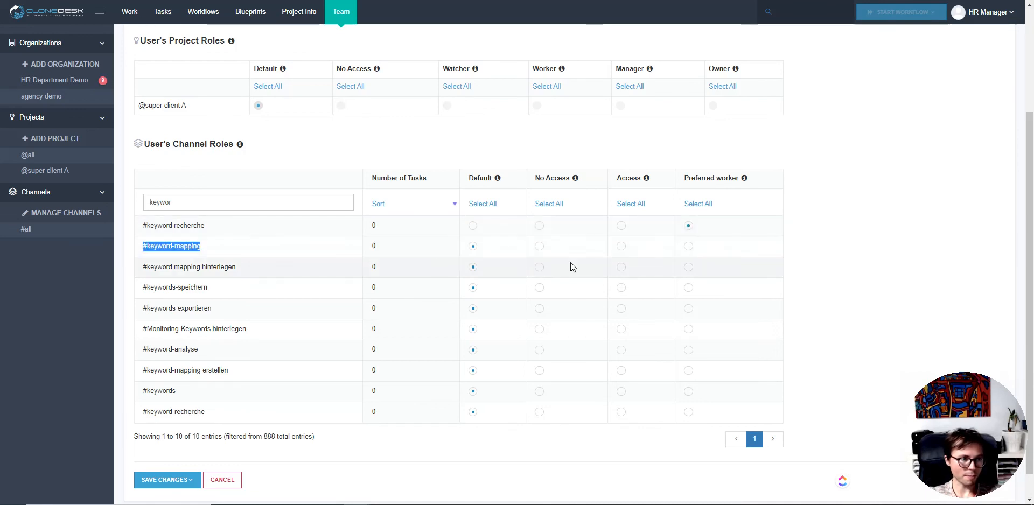
pyautogui.click(689, 248)
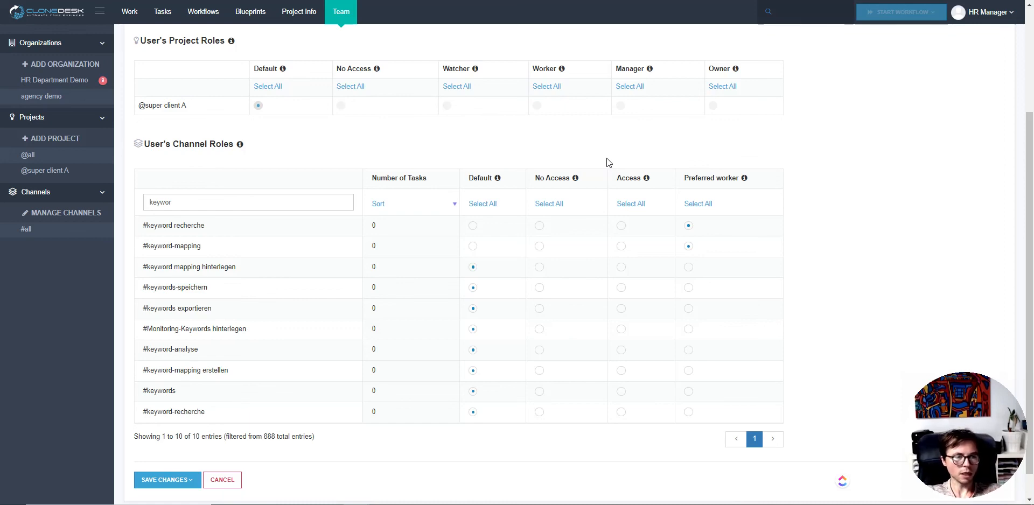
pyautogui.scroll(1, 374, 170)
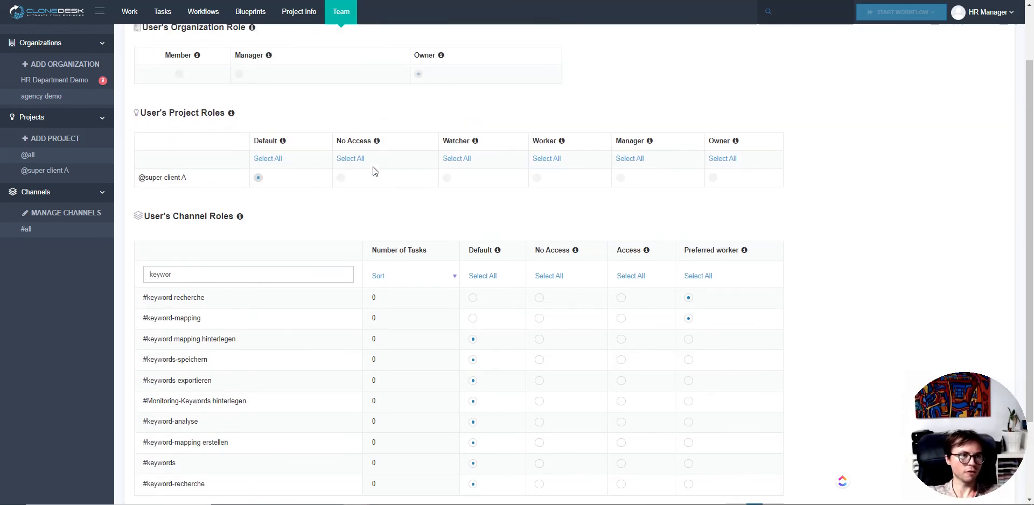